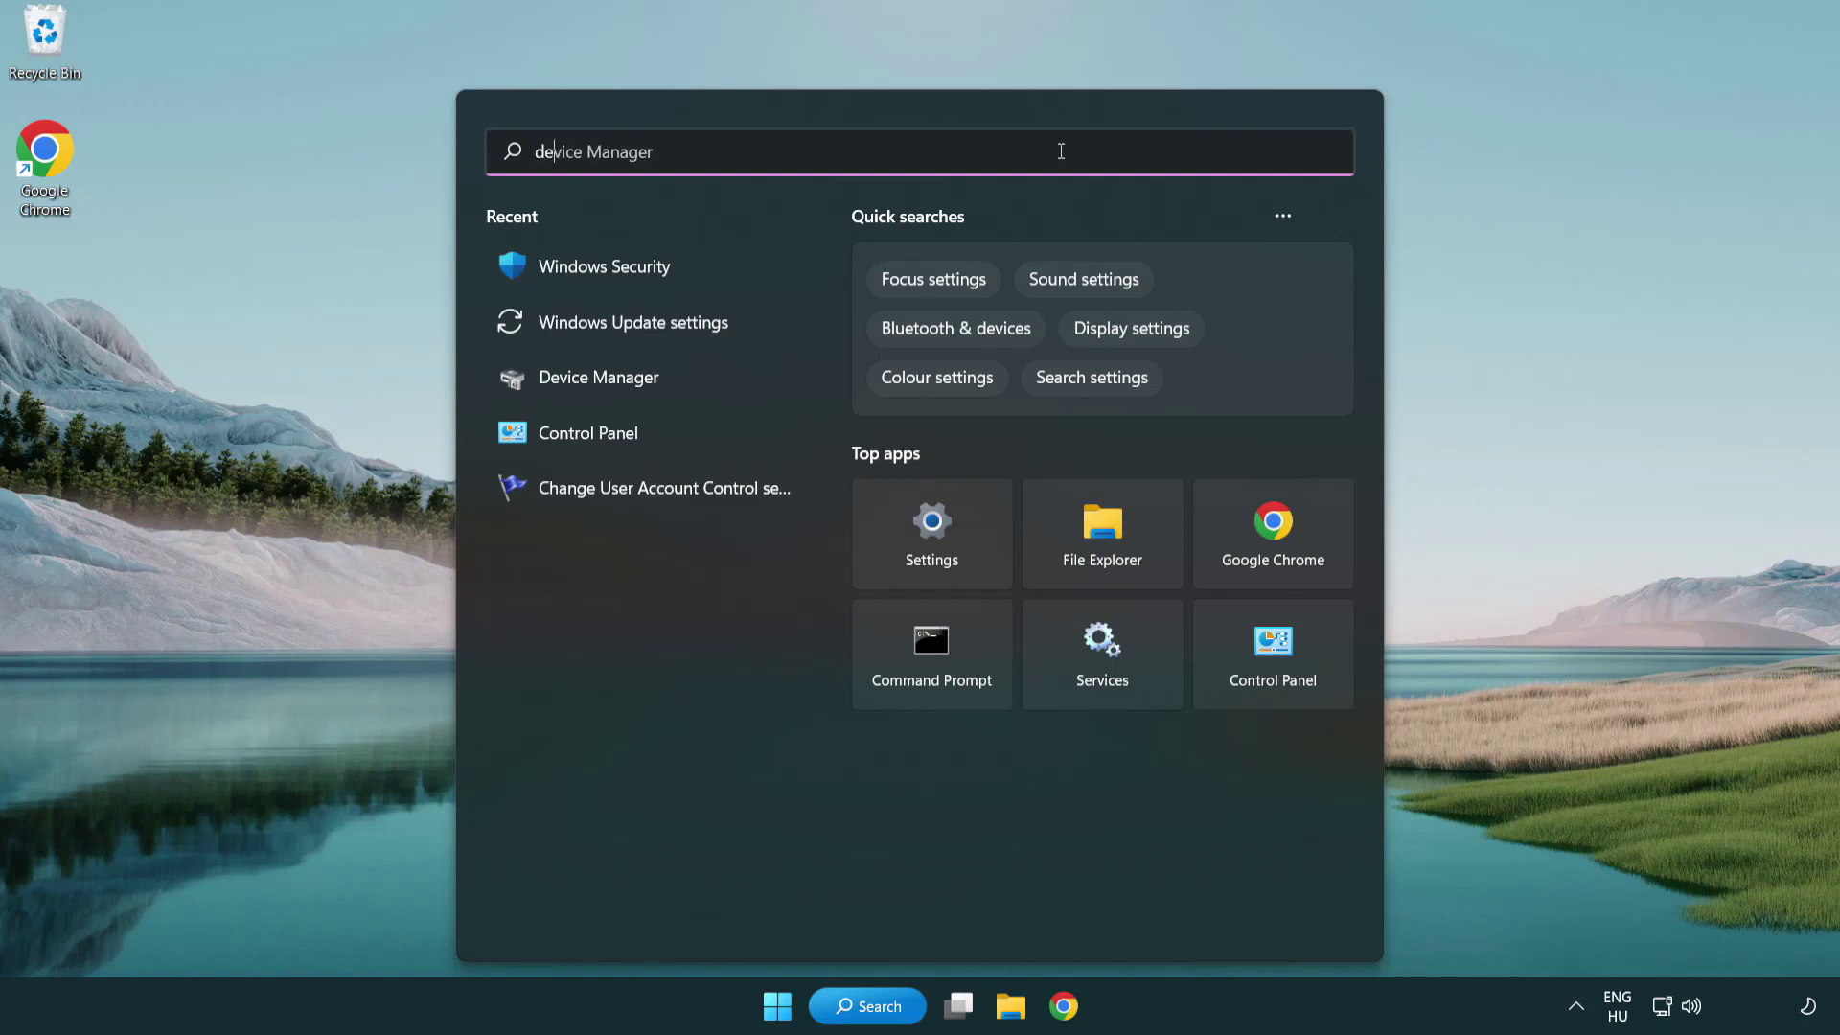
- Find and open Device Manager, expand the display adapters and select the VMware SVGA 3D adapter
text(nager)
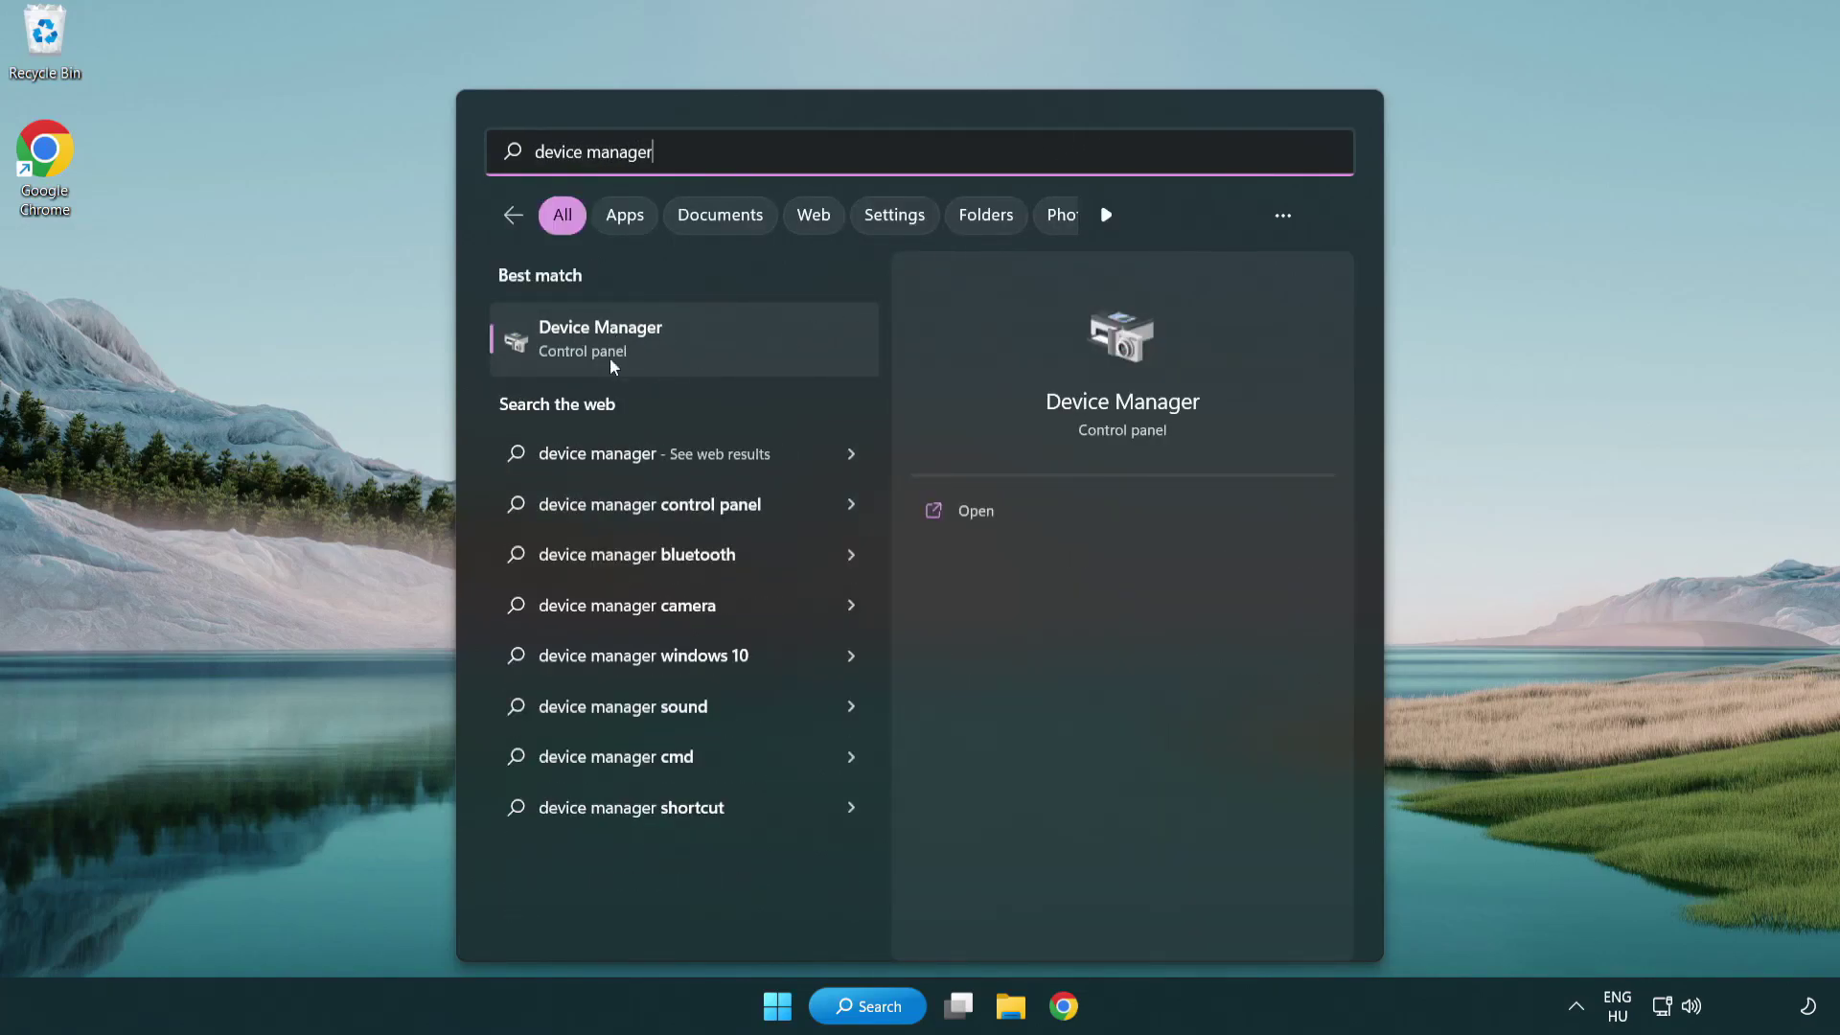
click(739, 354)
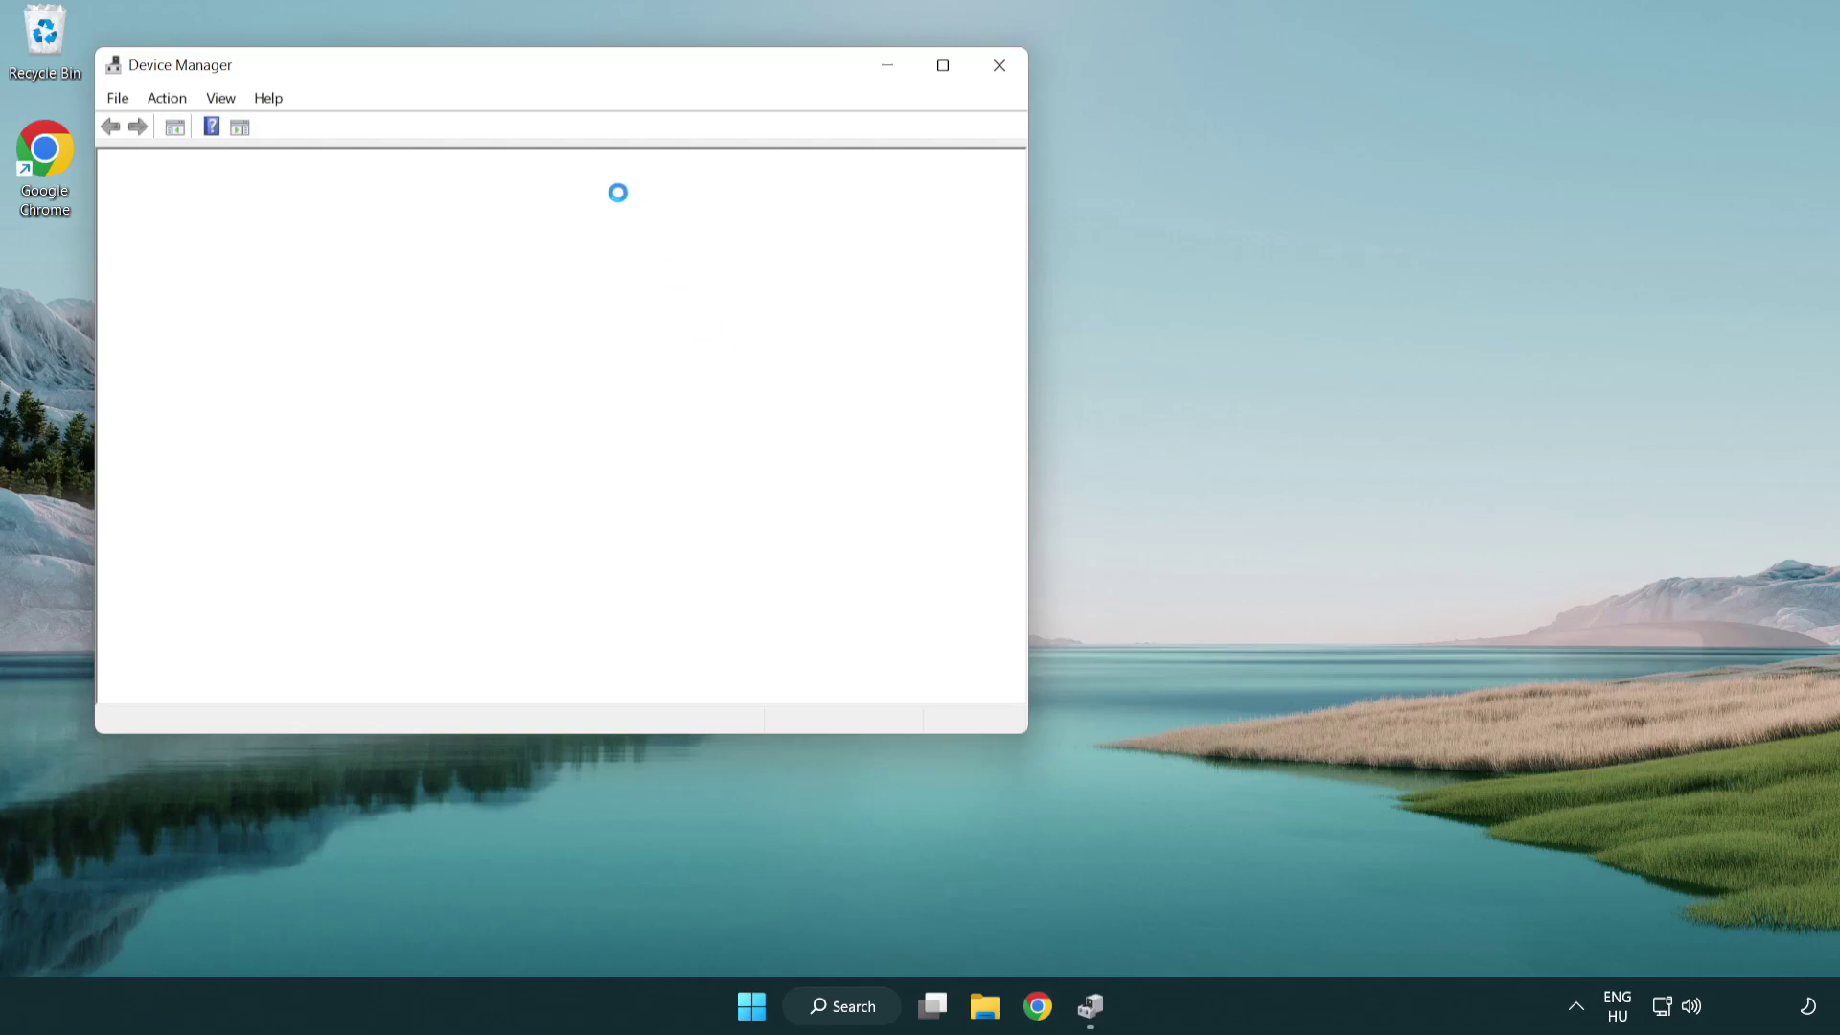
drag(507, 79, 810, 185)
click(518, 384)
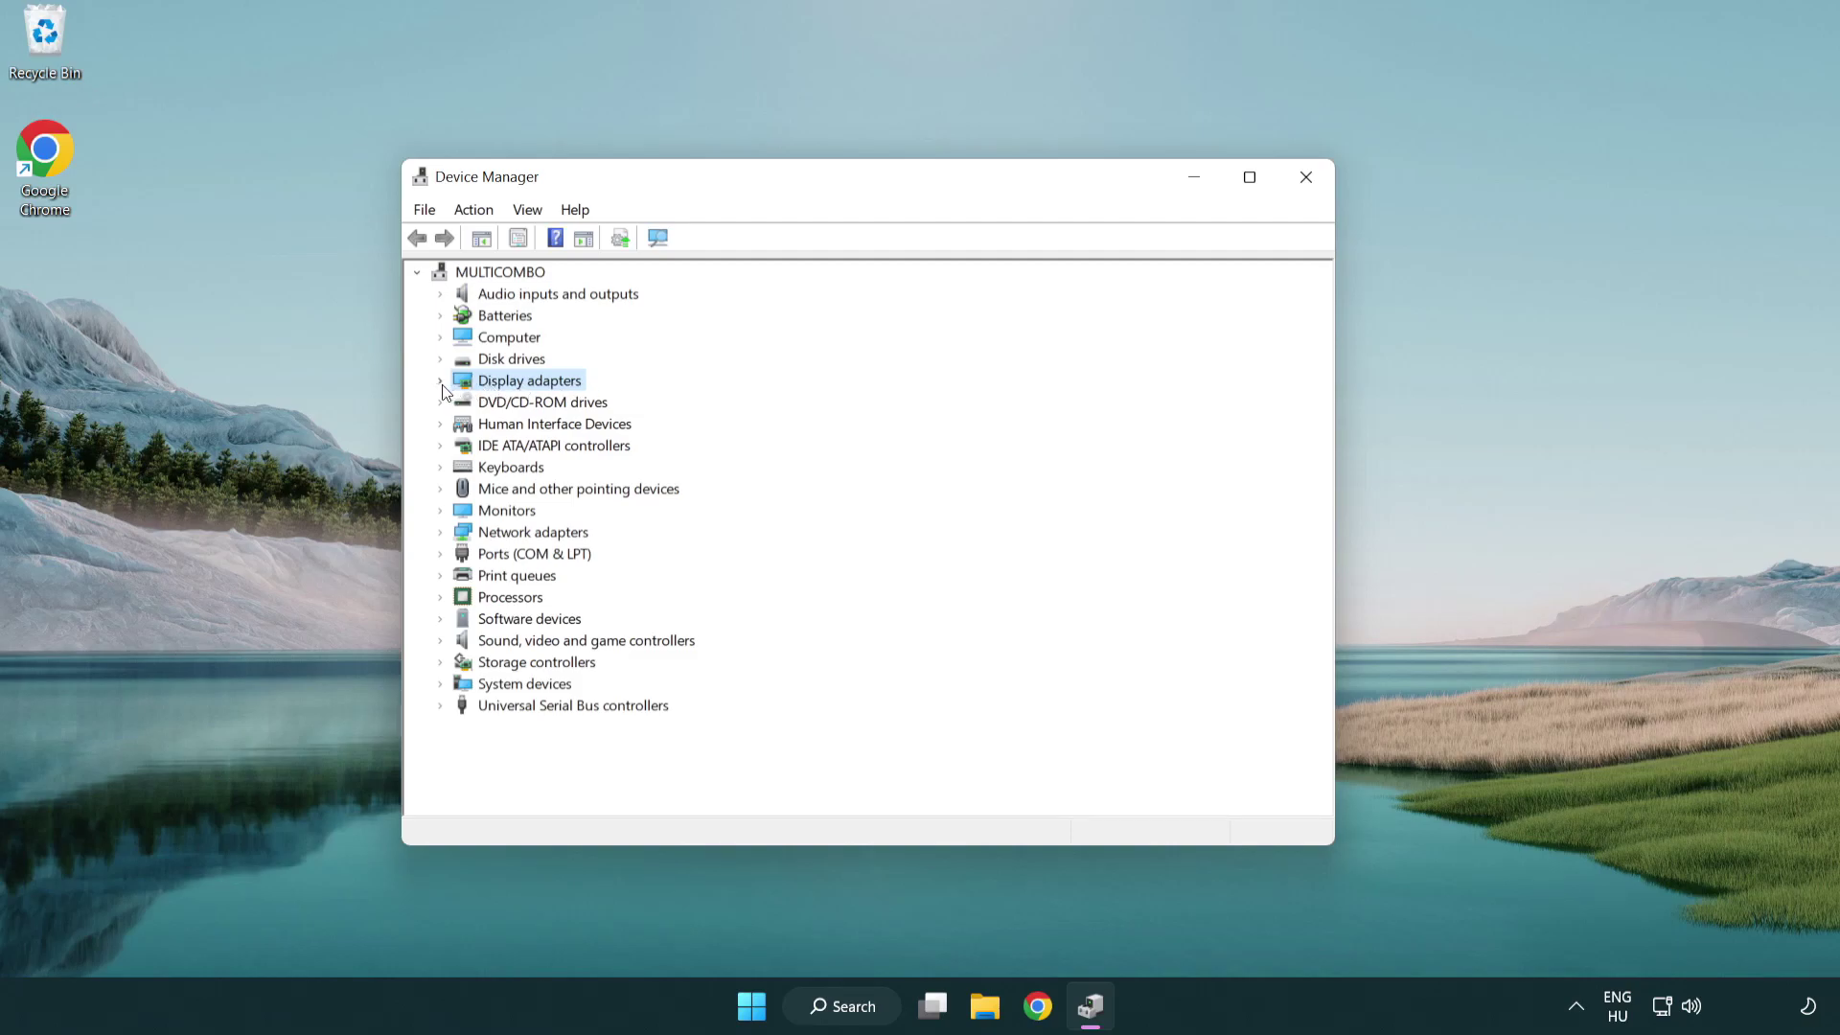
click(439, 381)
click(548, 409)
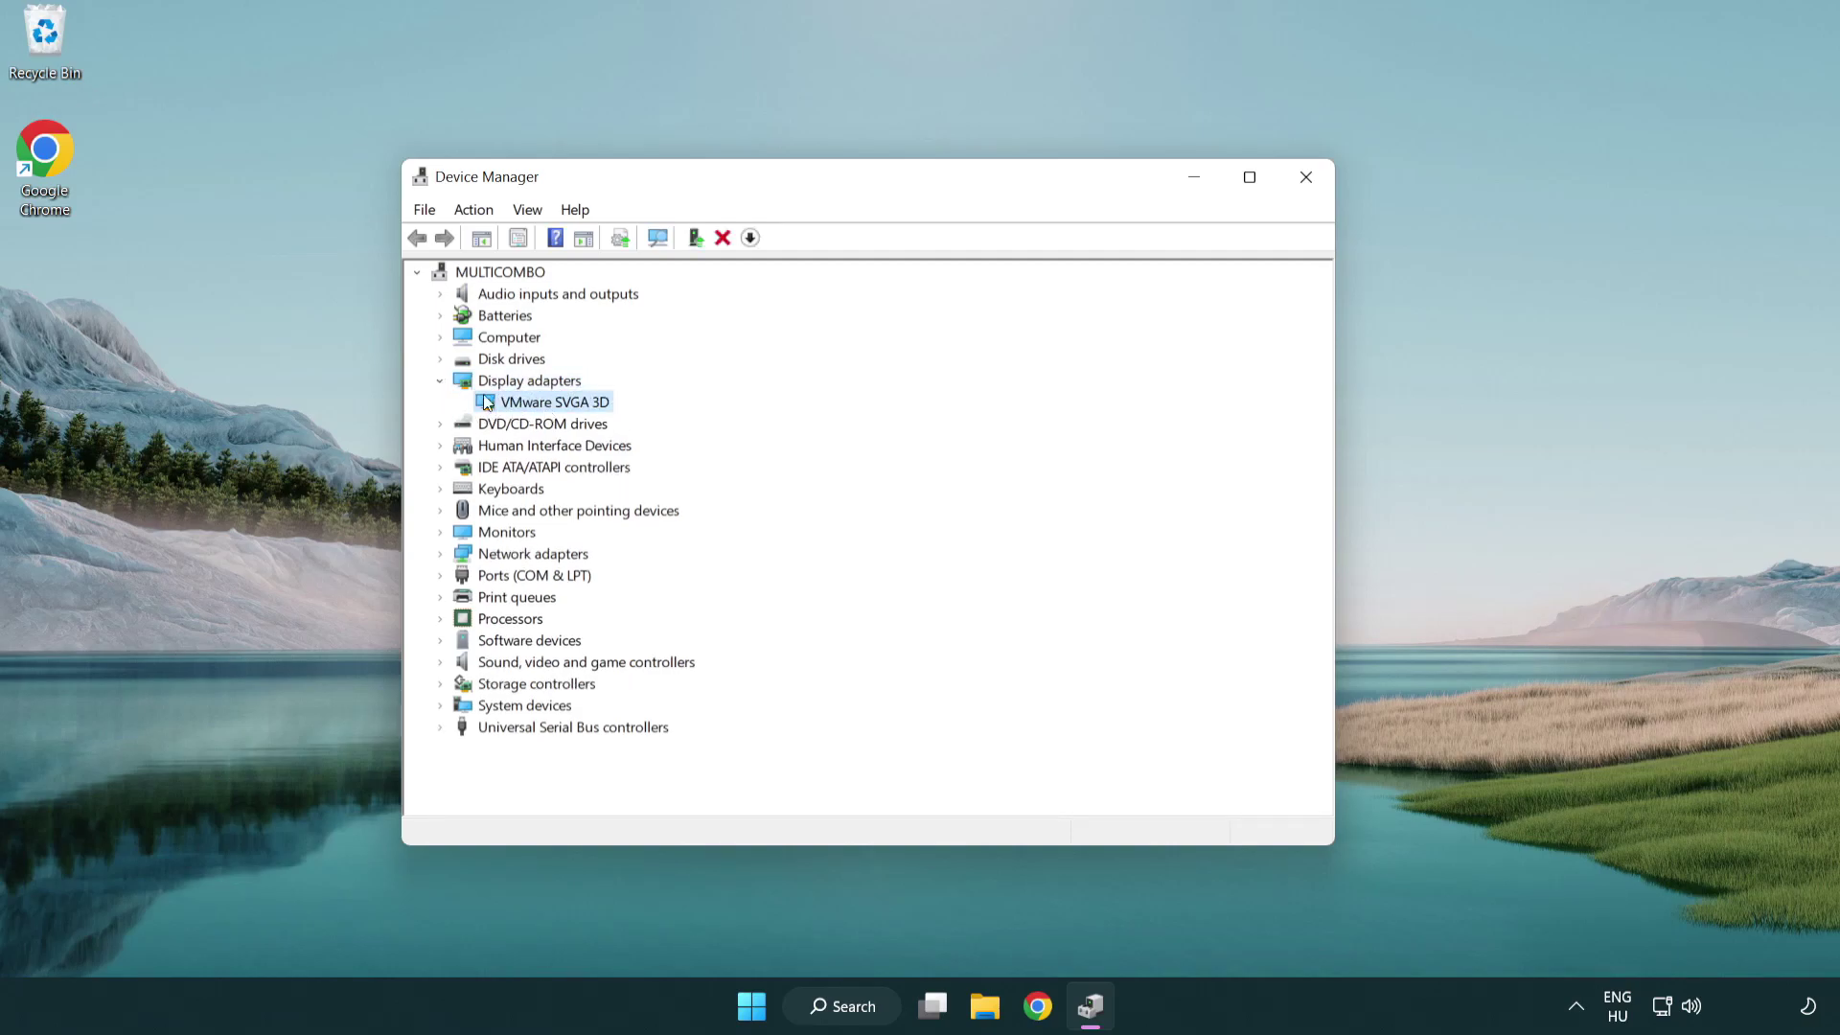
- Run an automatic driver update for the VMware SVGA 3D adapter and close Device Manager
right_click(546, 409)
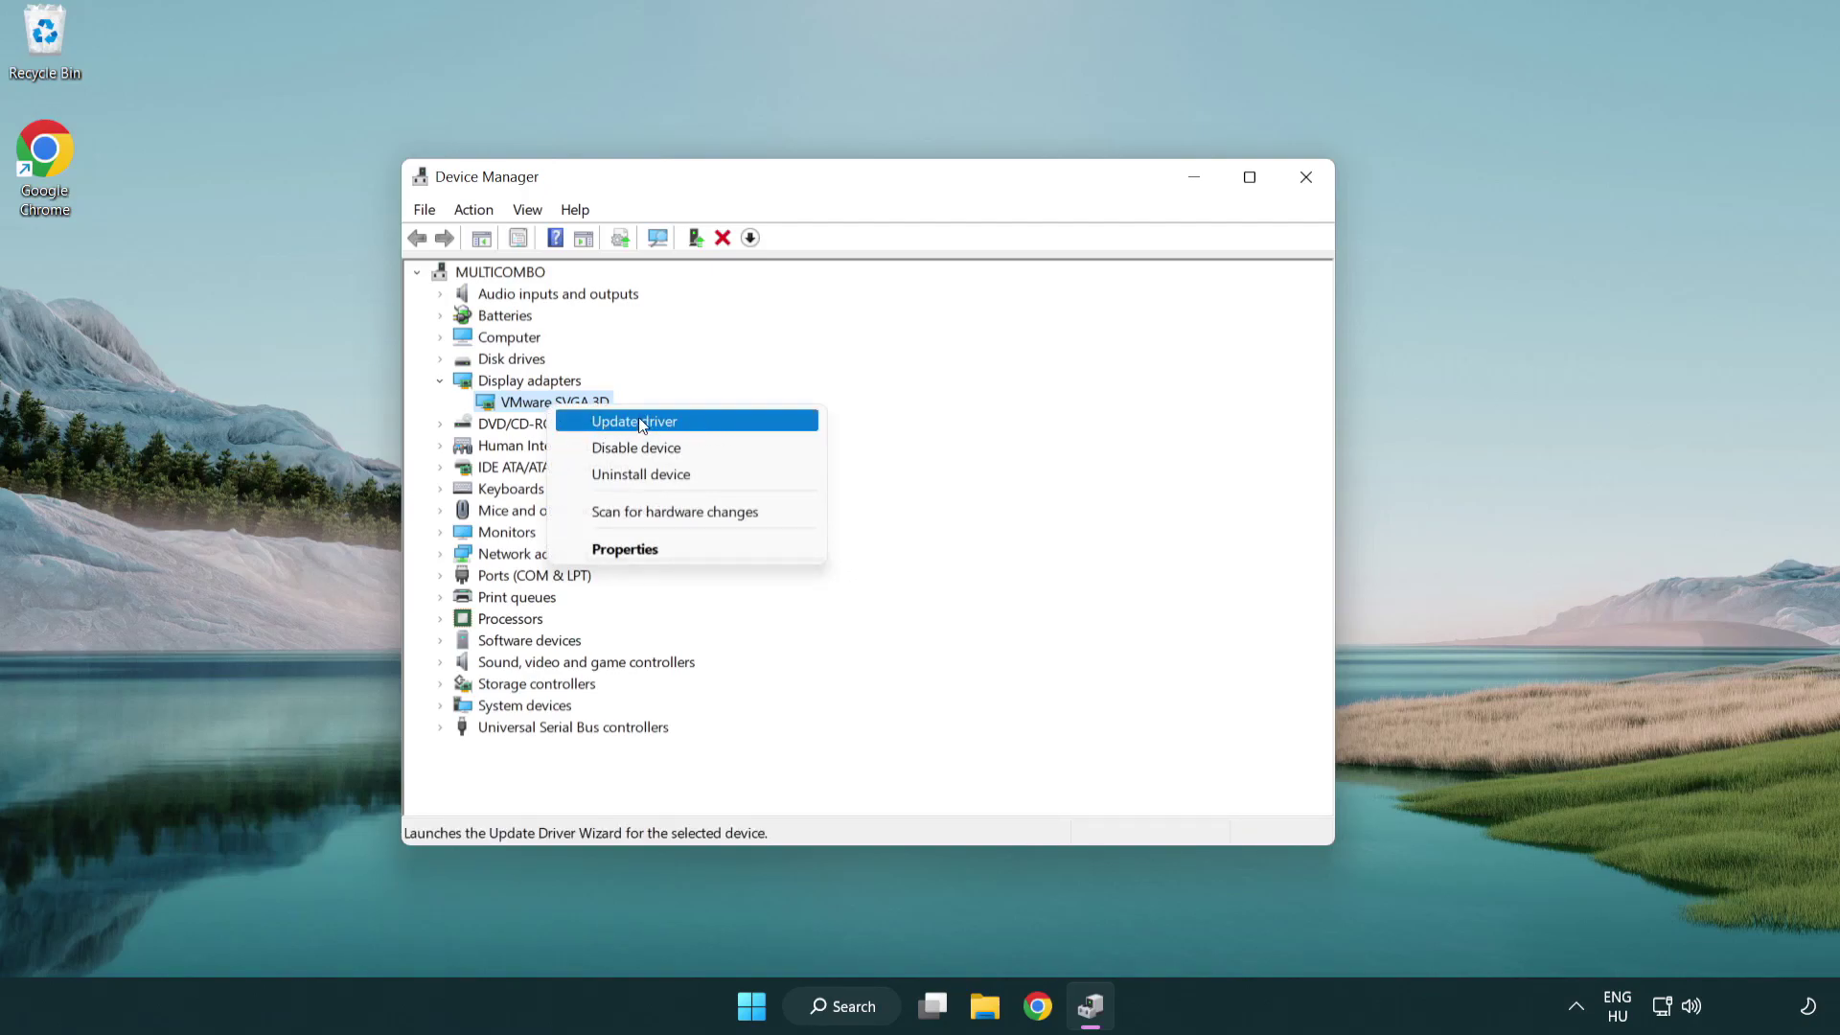
click(727, 425)
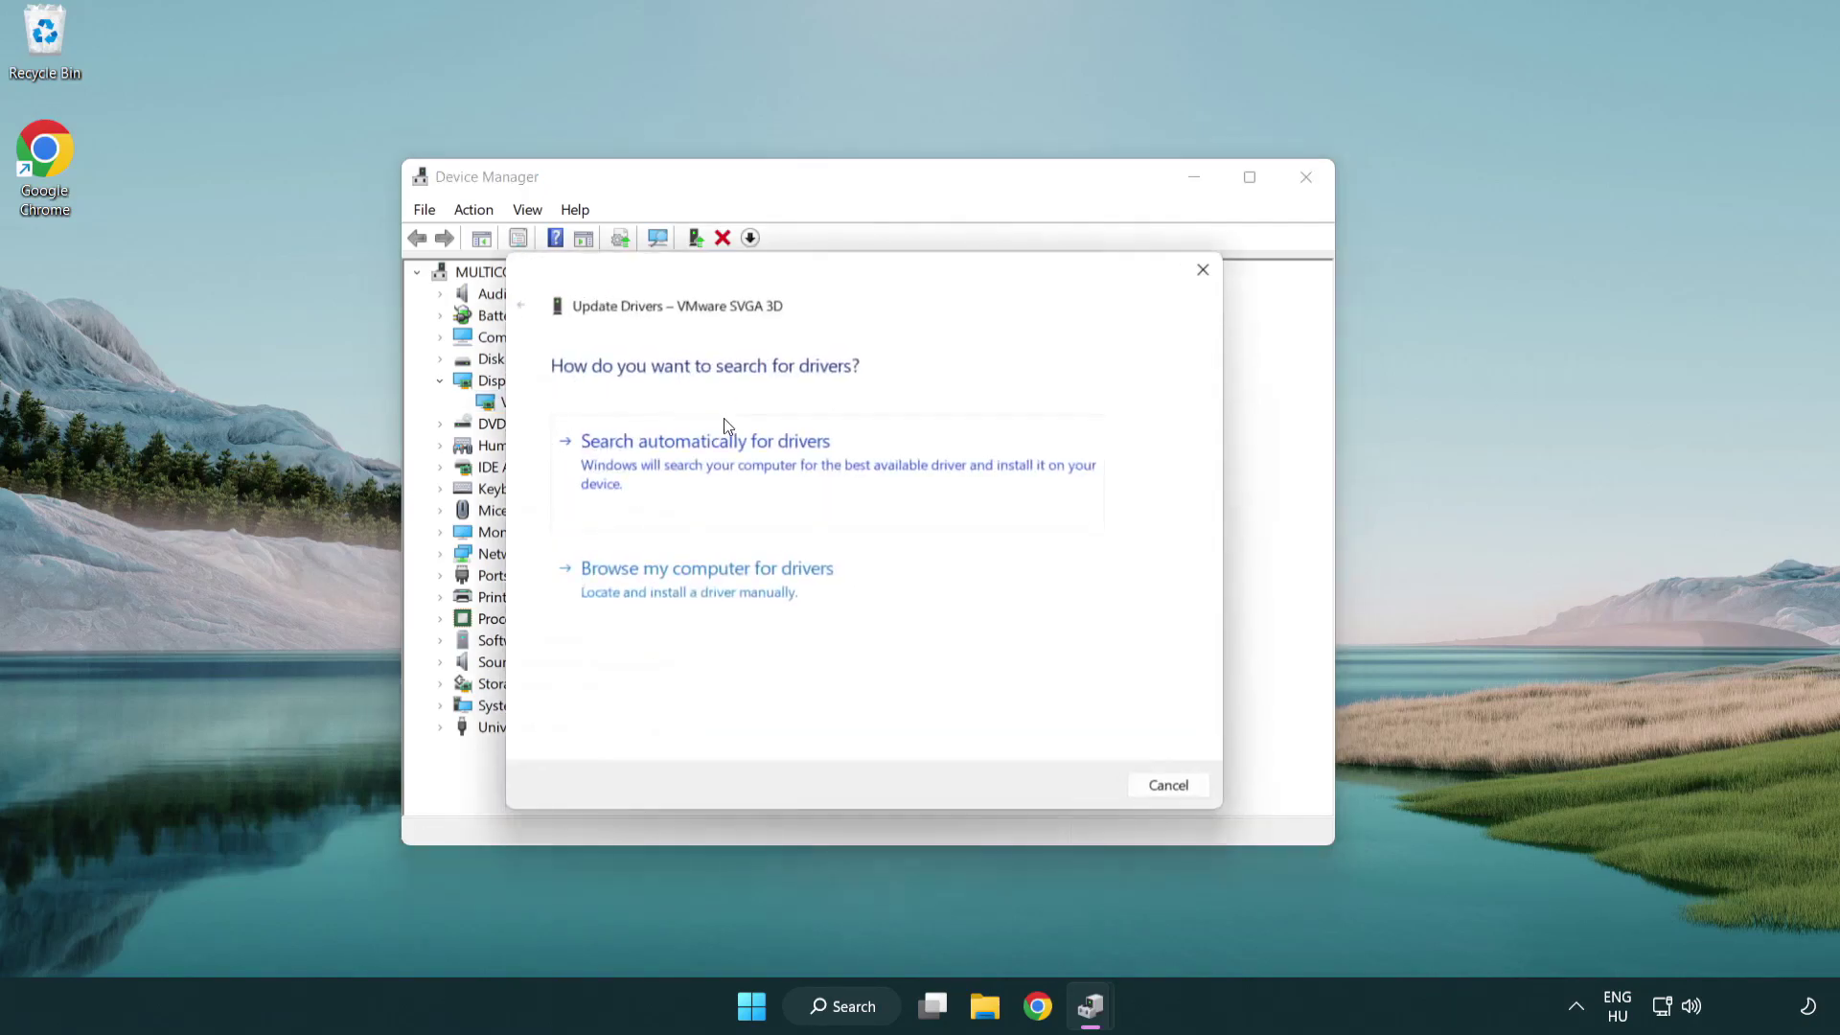
drag(766, 280, 805, 268)
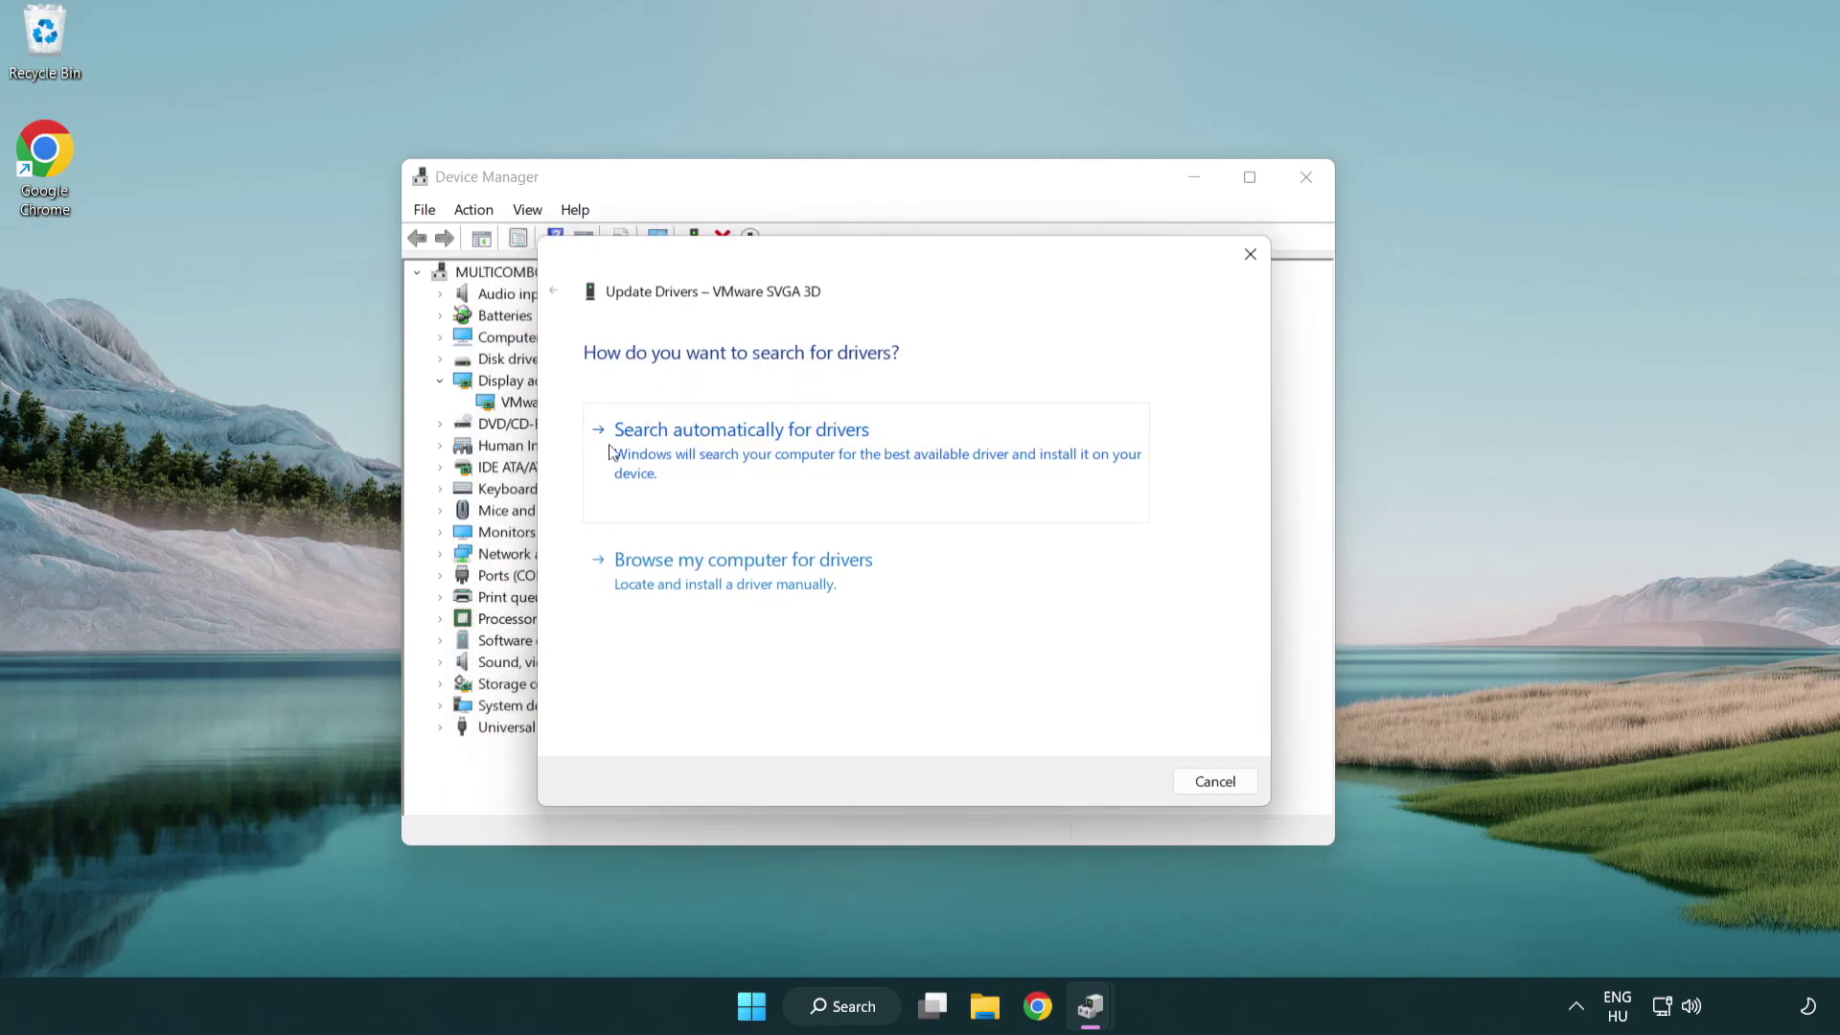
click(808, 453)
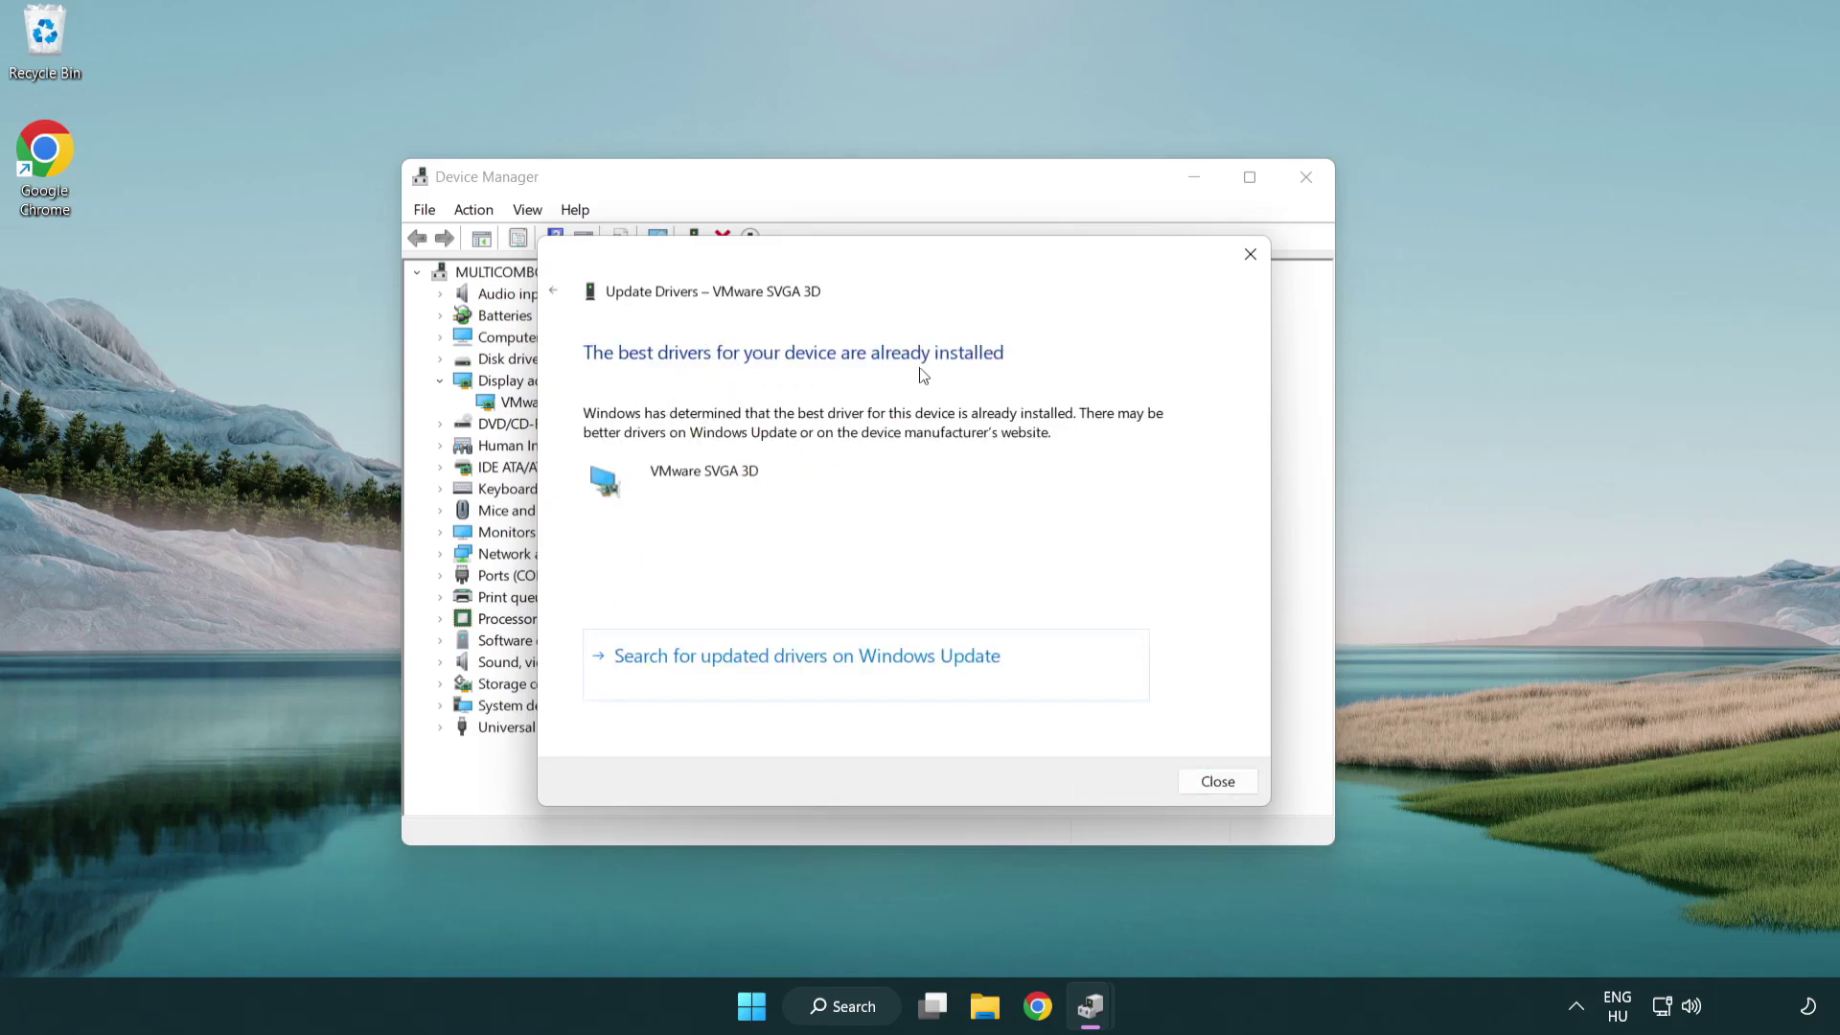
click(1219, 786)
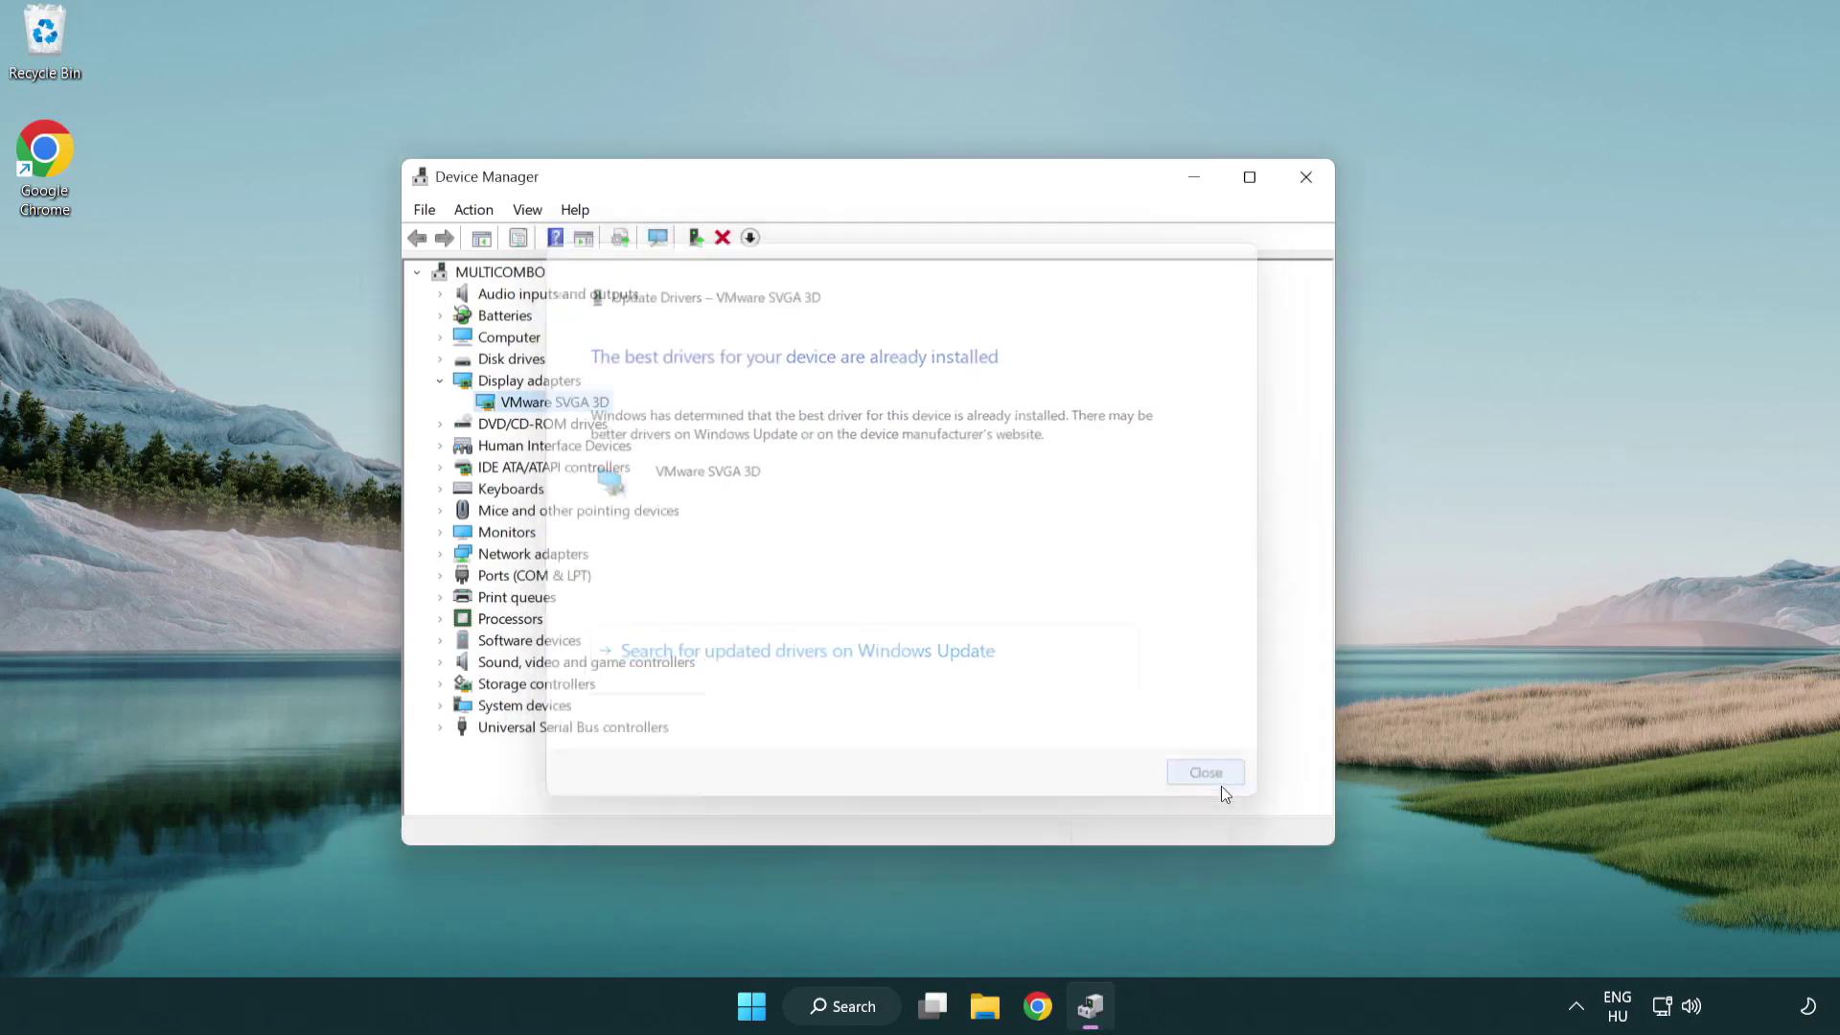
click(1309, 180)
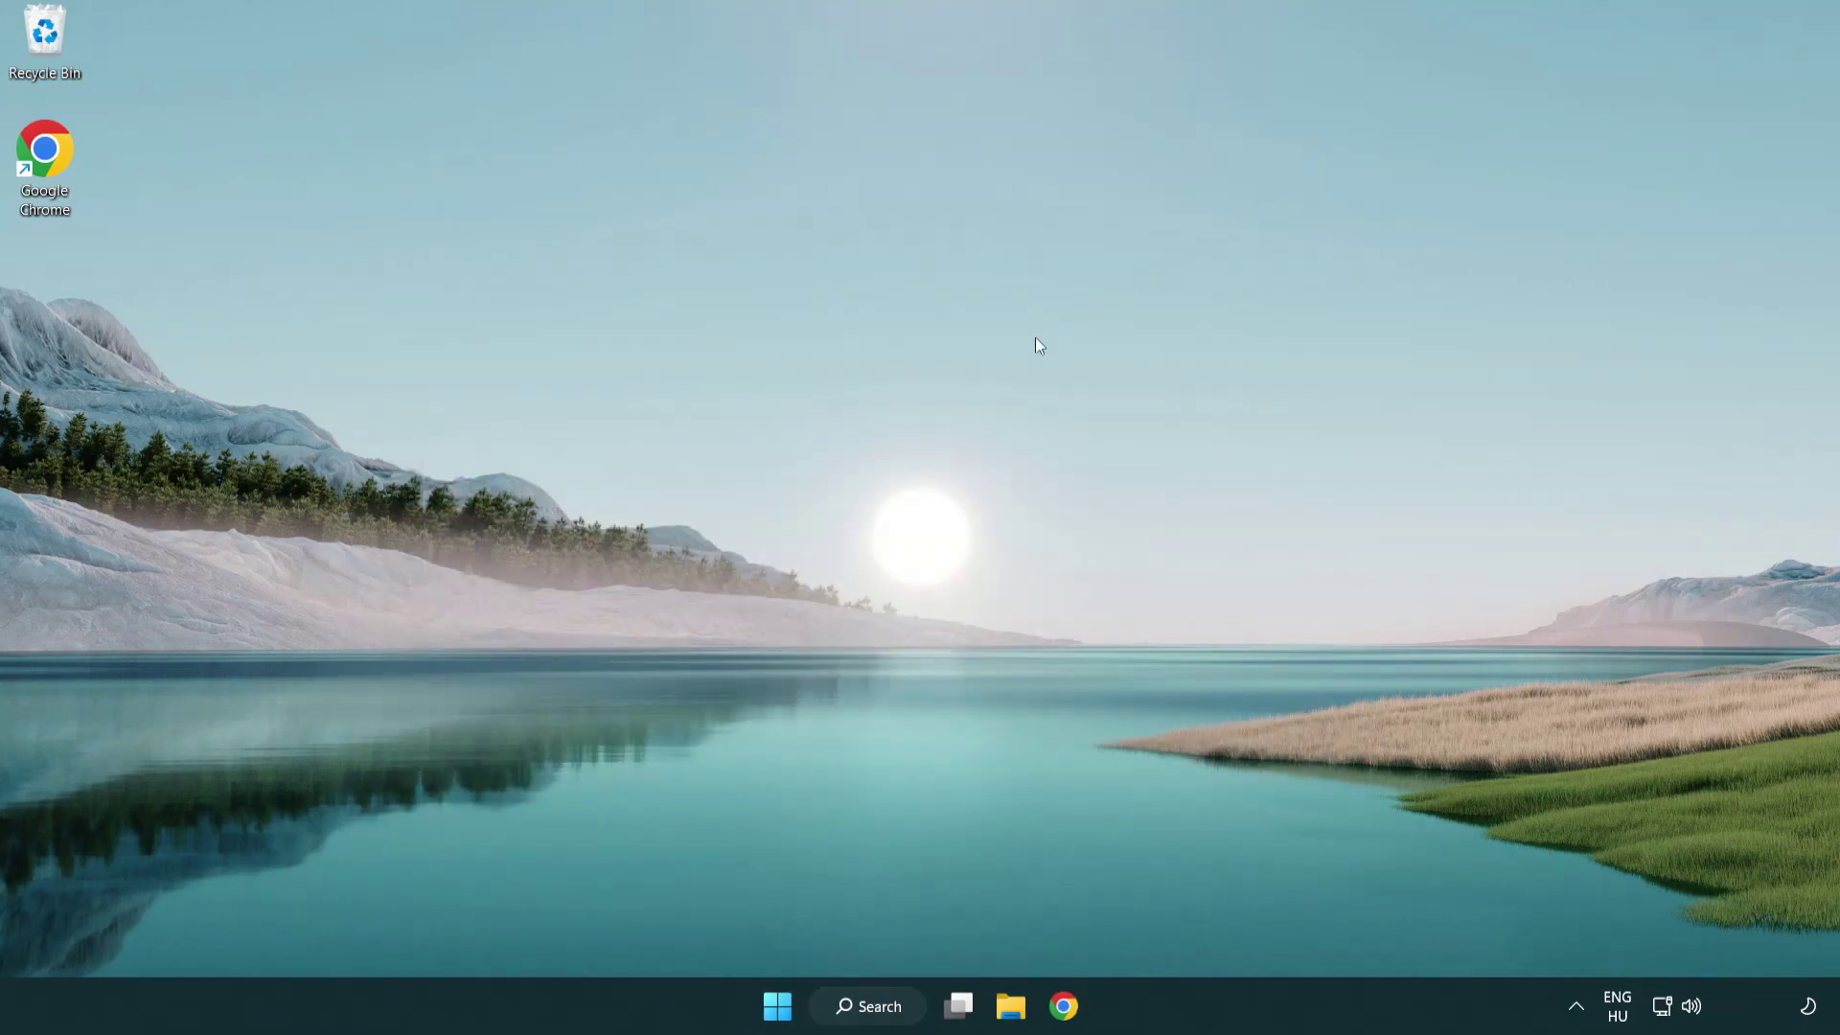
- Open the Windows Update settings, check for updates and close Settings
click(885, 1004)
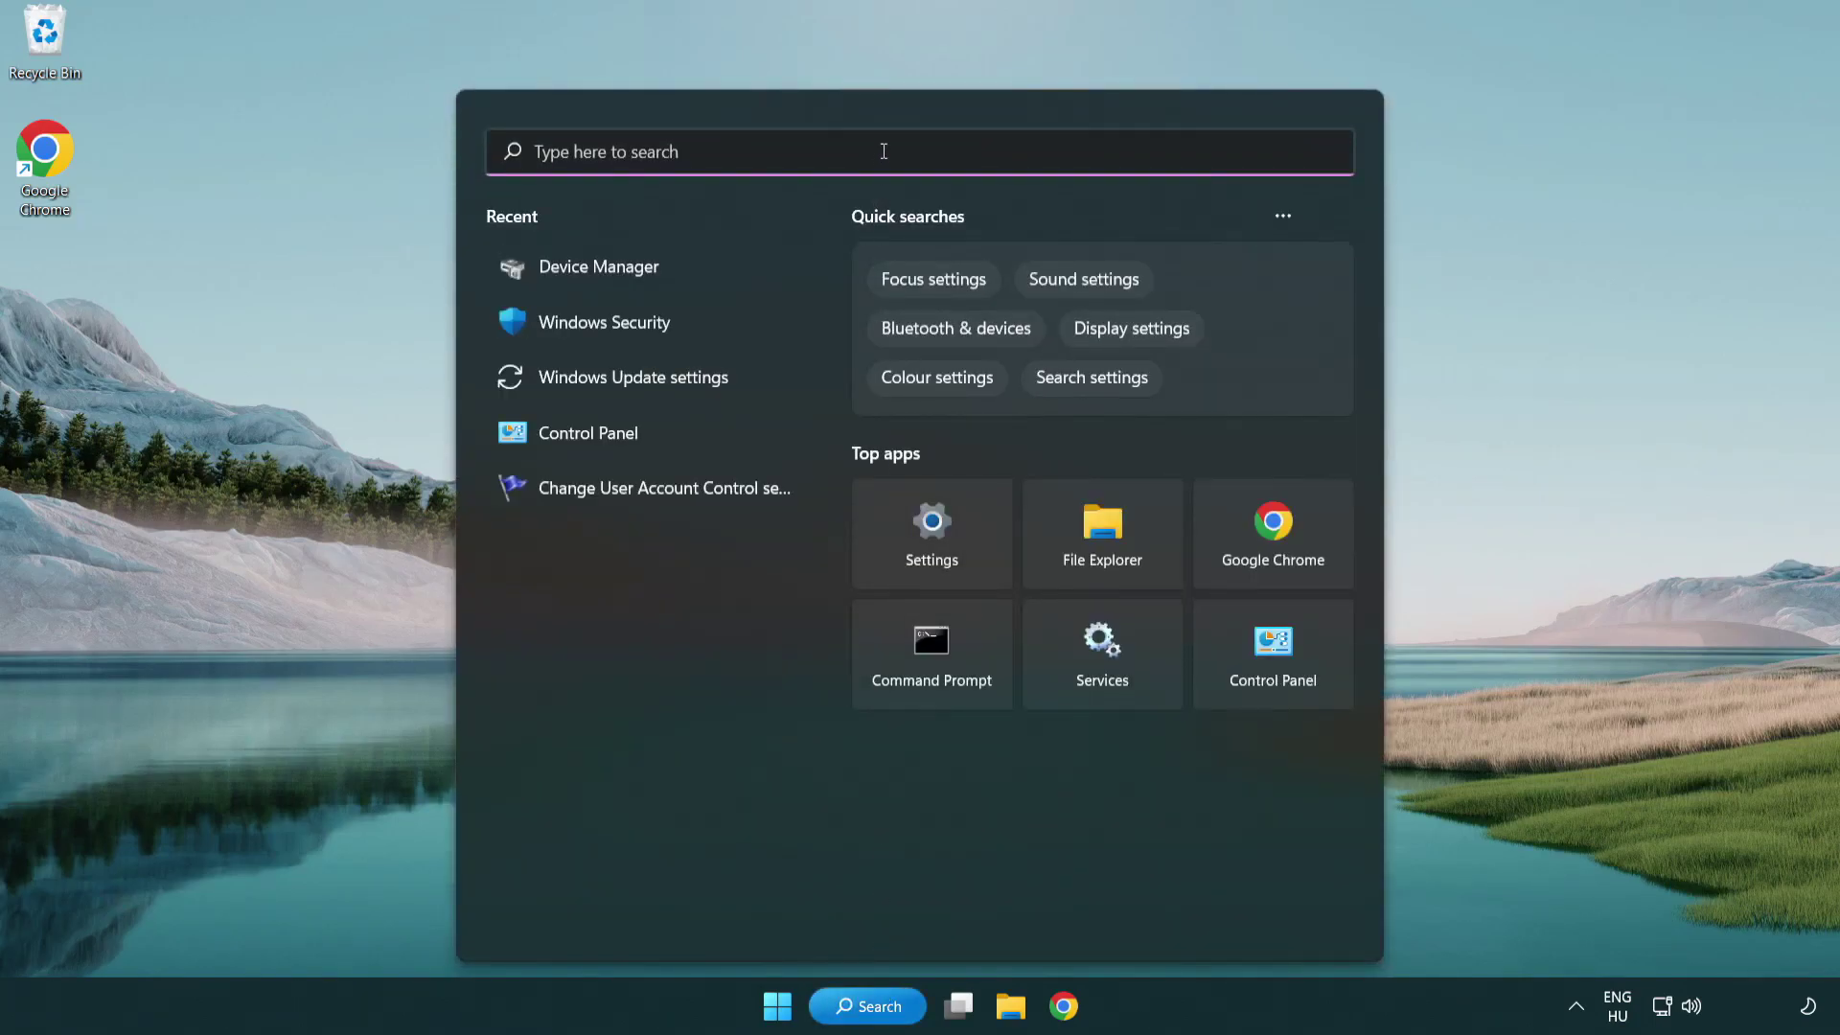
text(update)
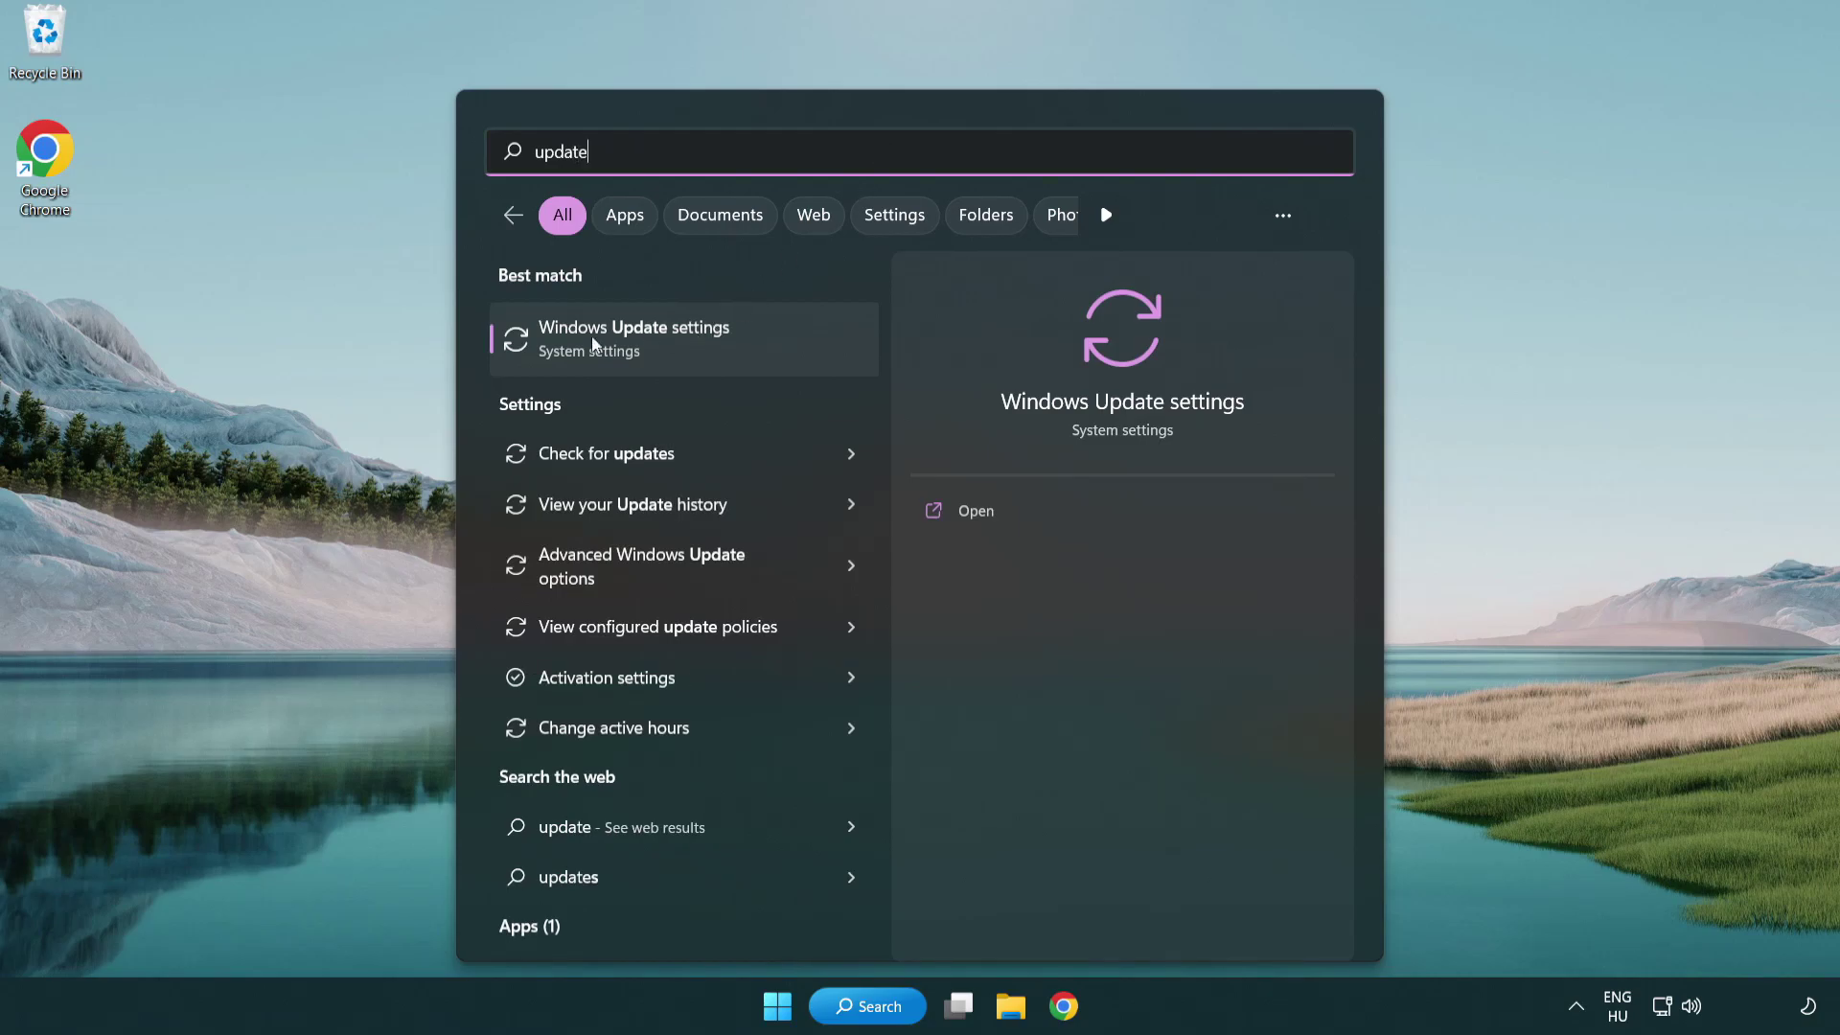
click(717, 348)
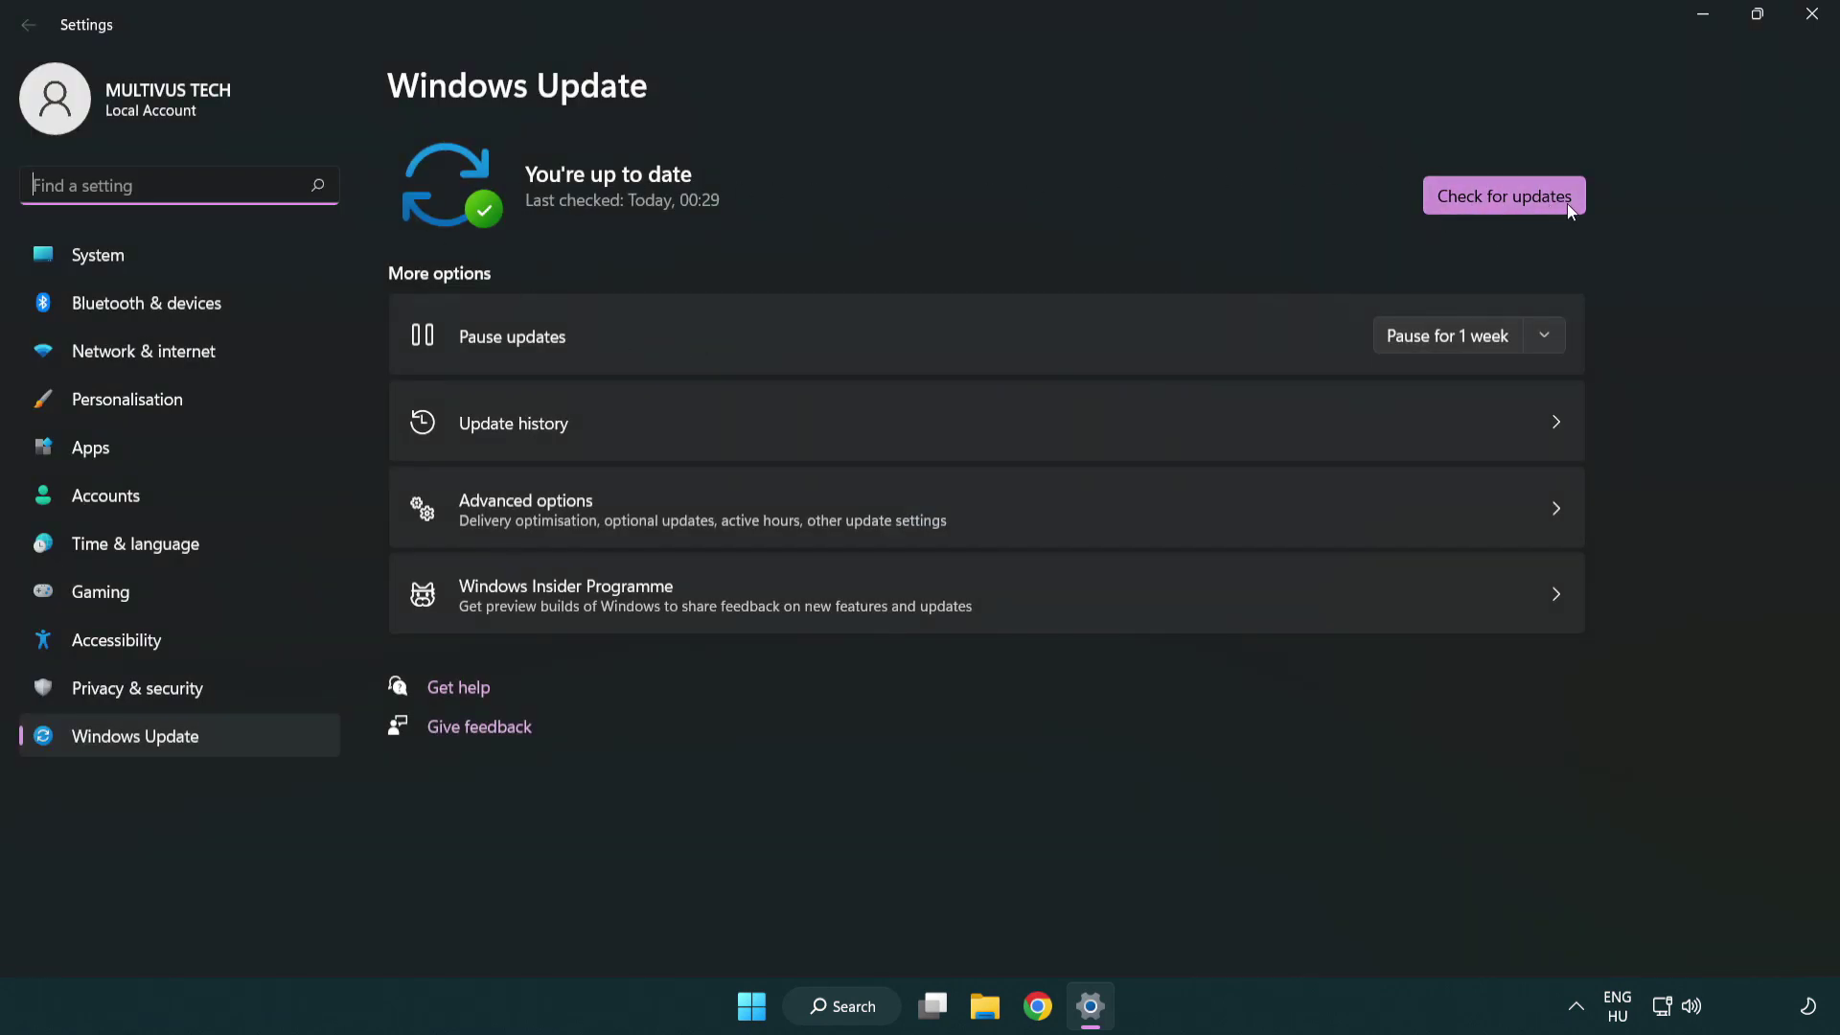
click(1541, 205)
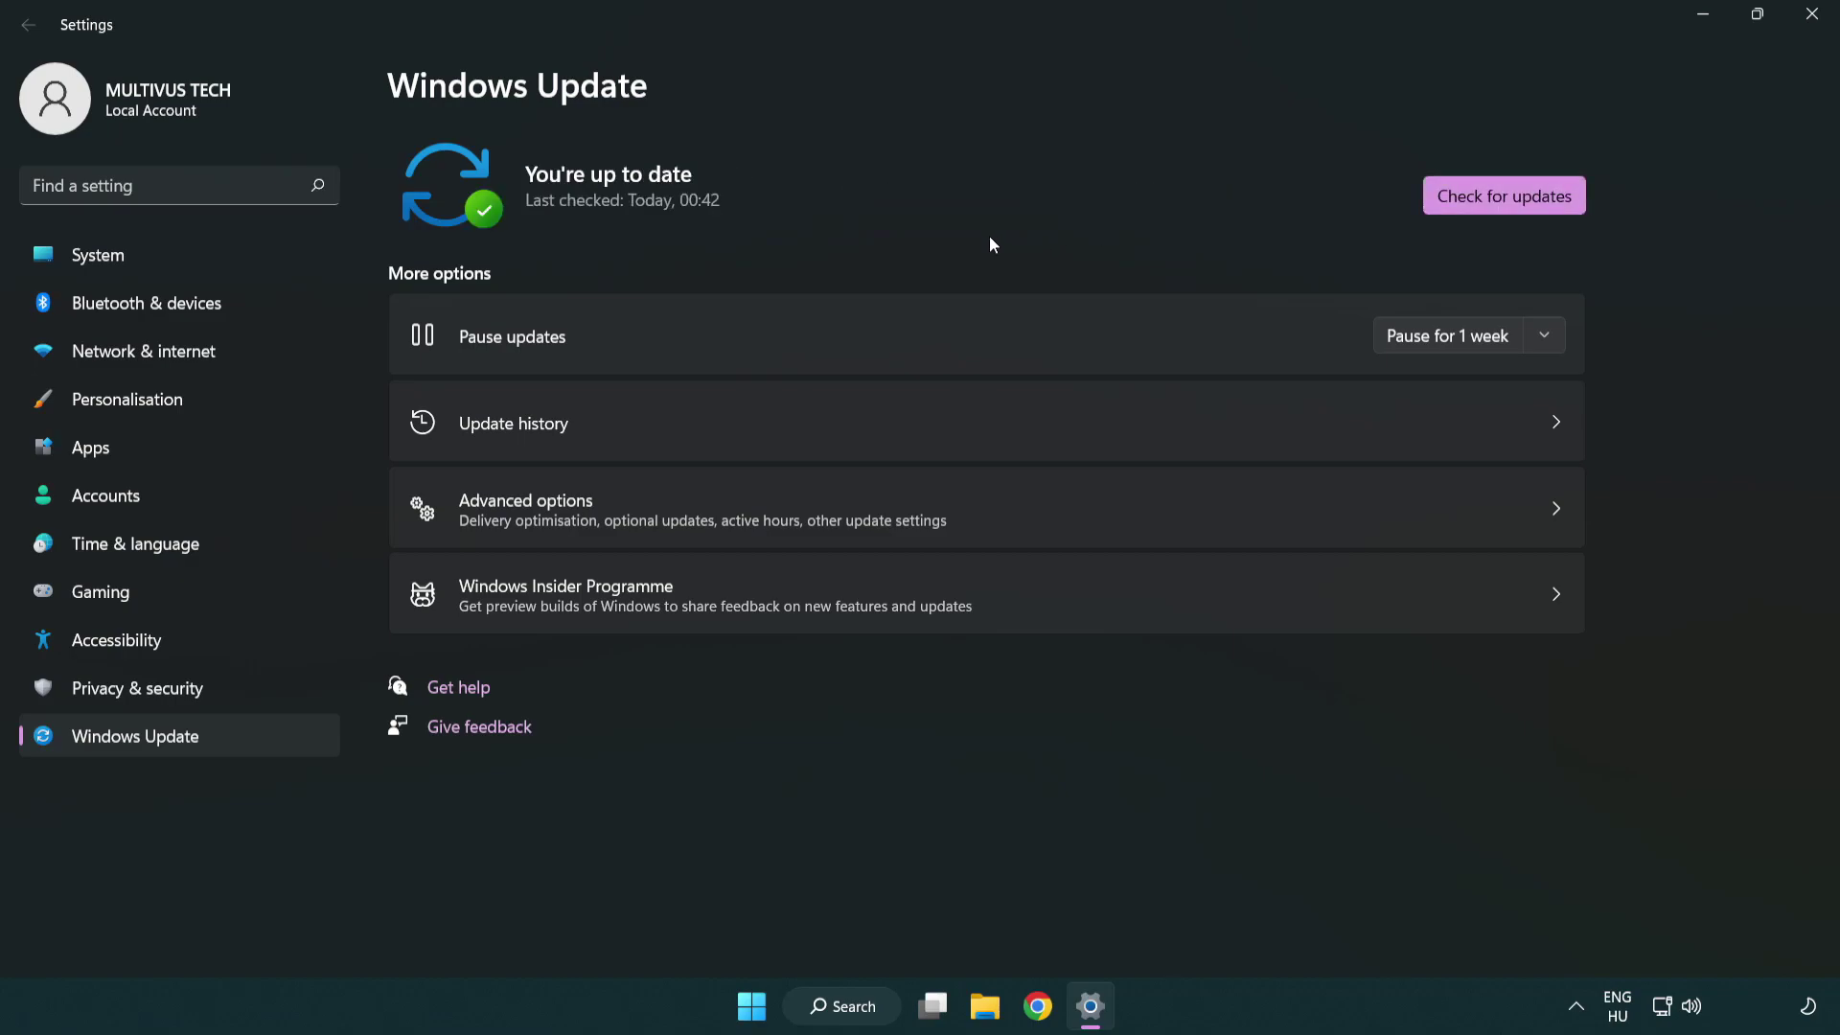
click(1804, 27)
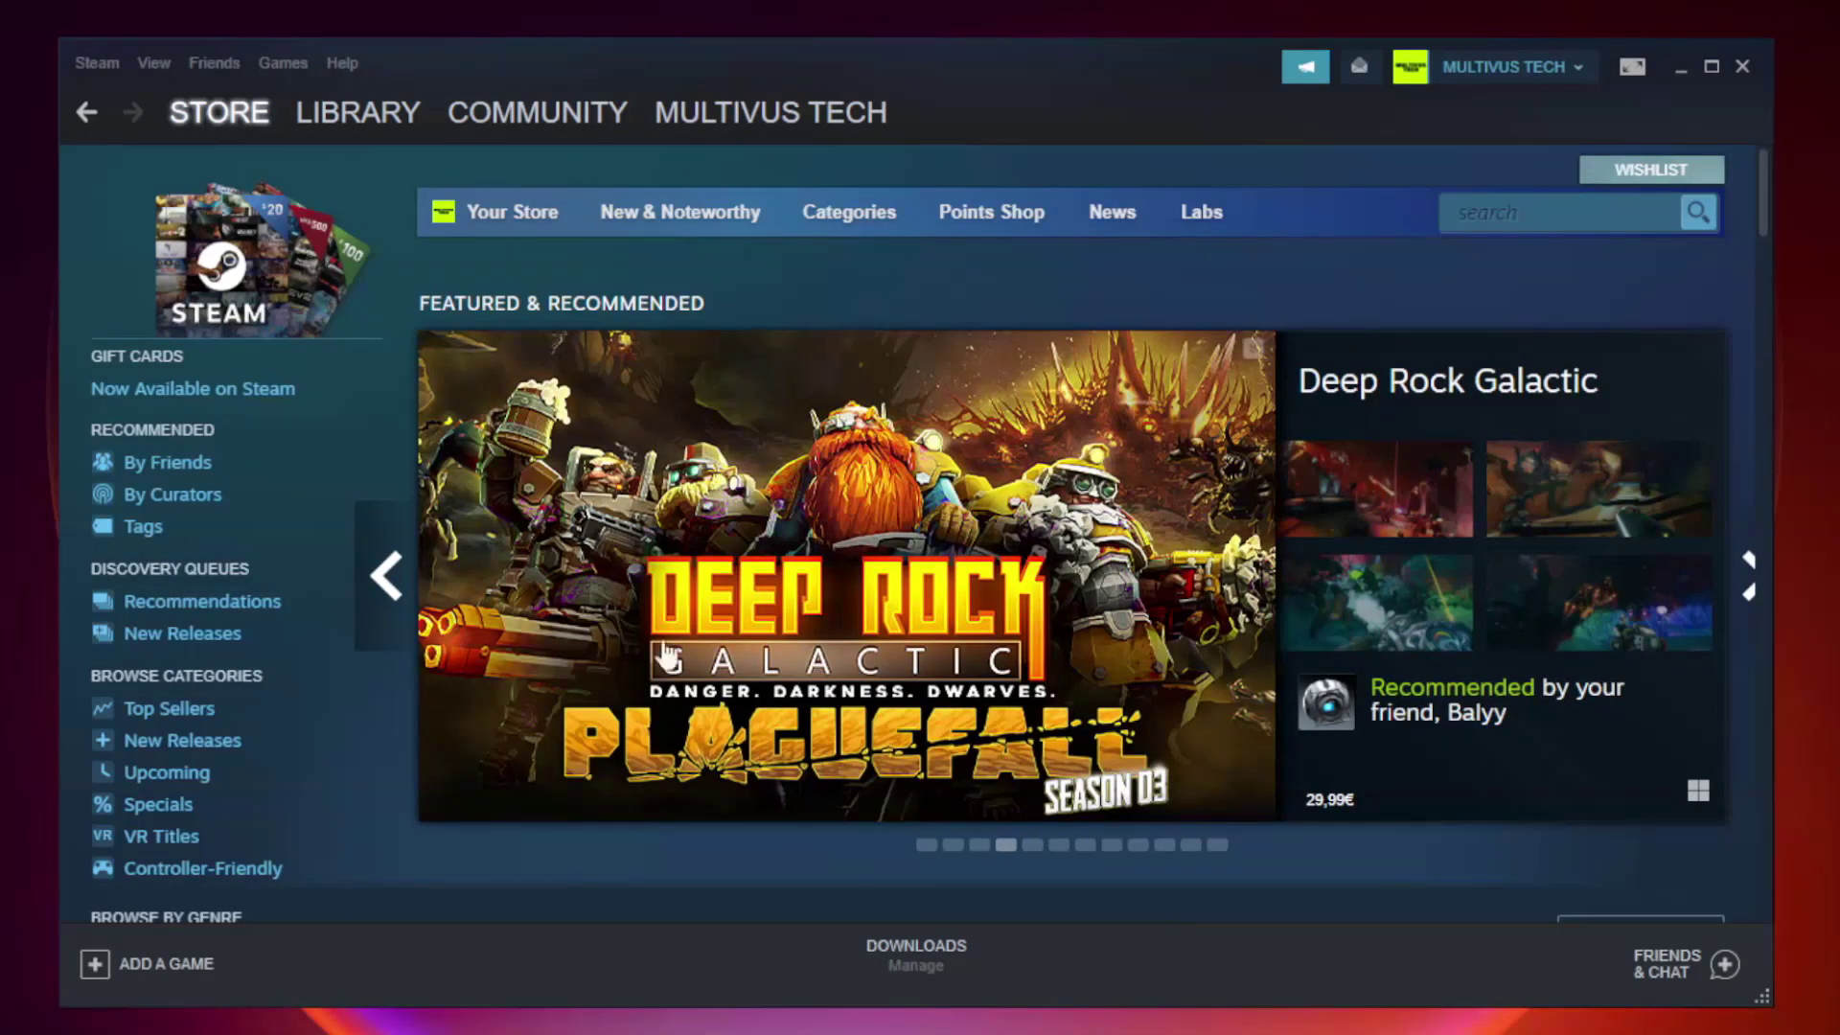
- Switch to the Steam library and verify the integrity of the local files of YOUR NOT WORKING GAME
mouse_move(388, 120)
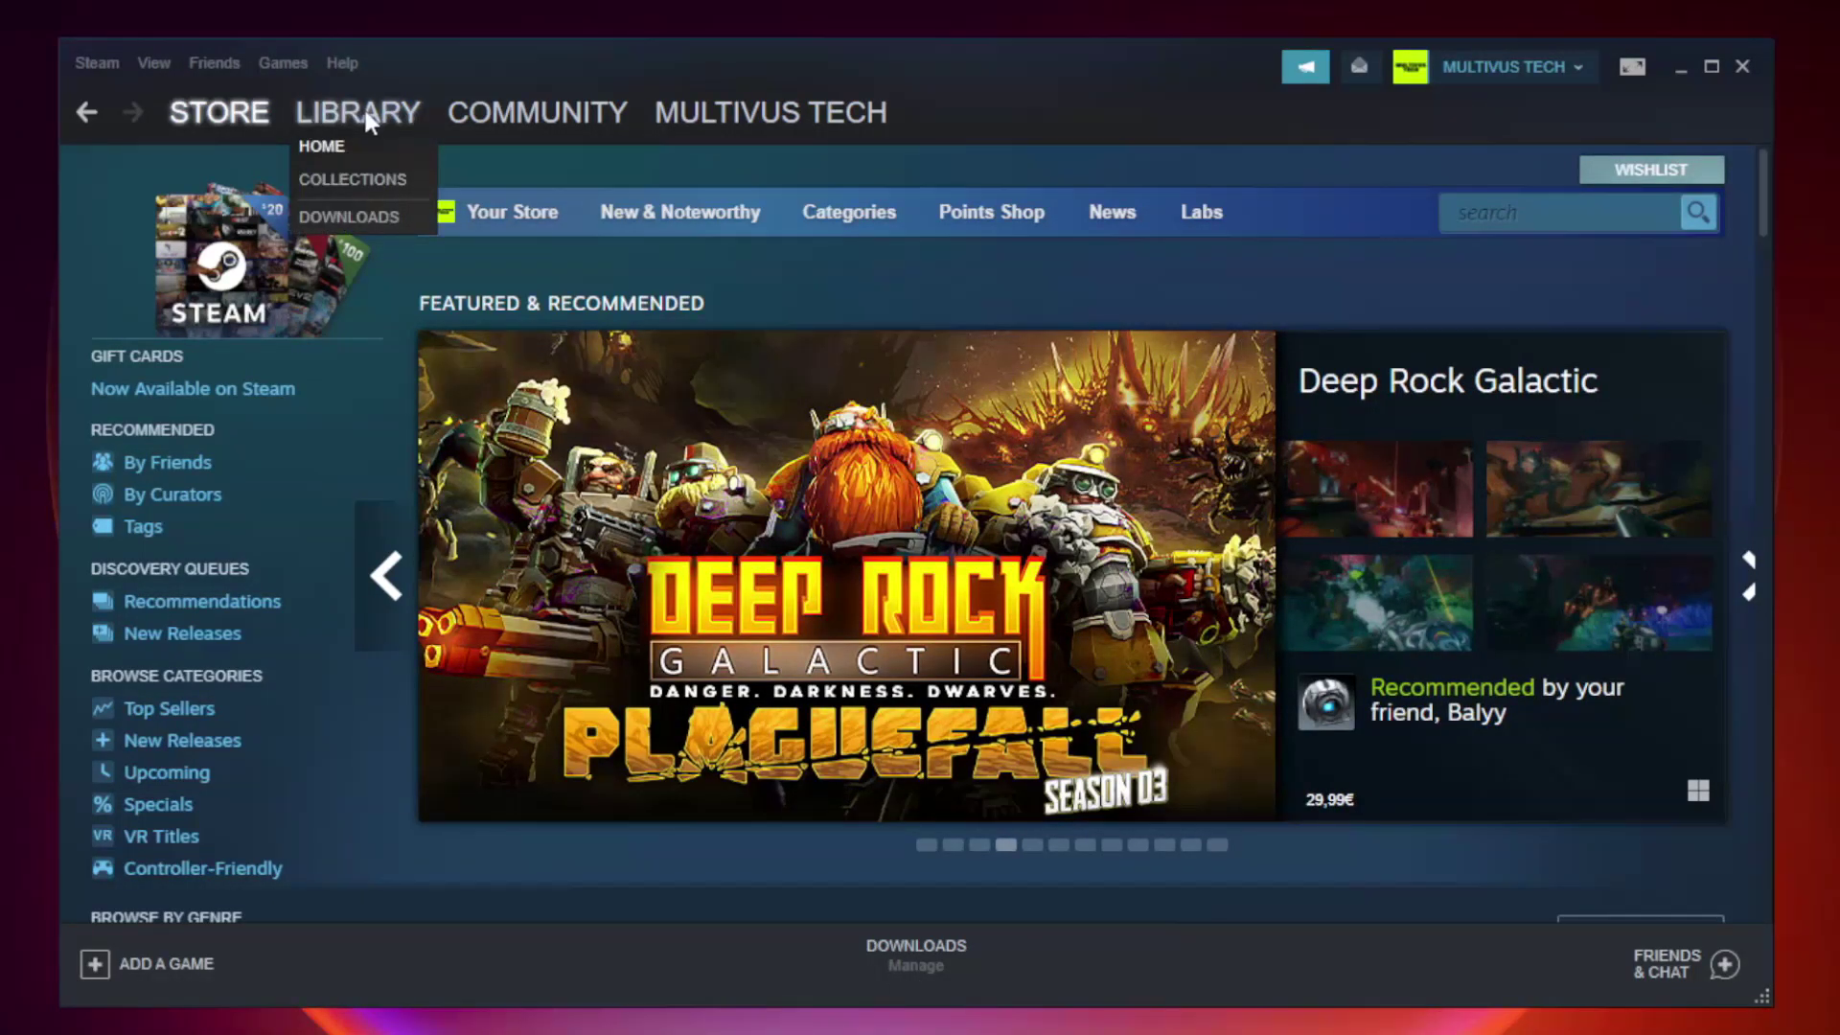
click(372, 123)
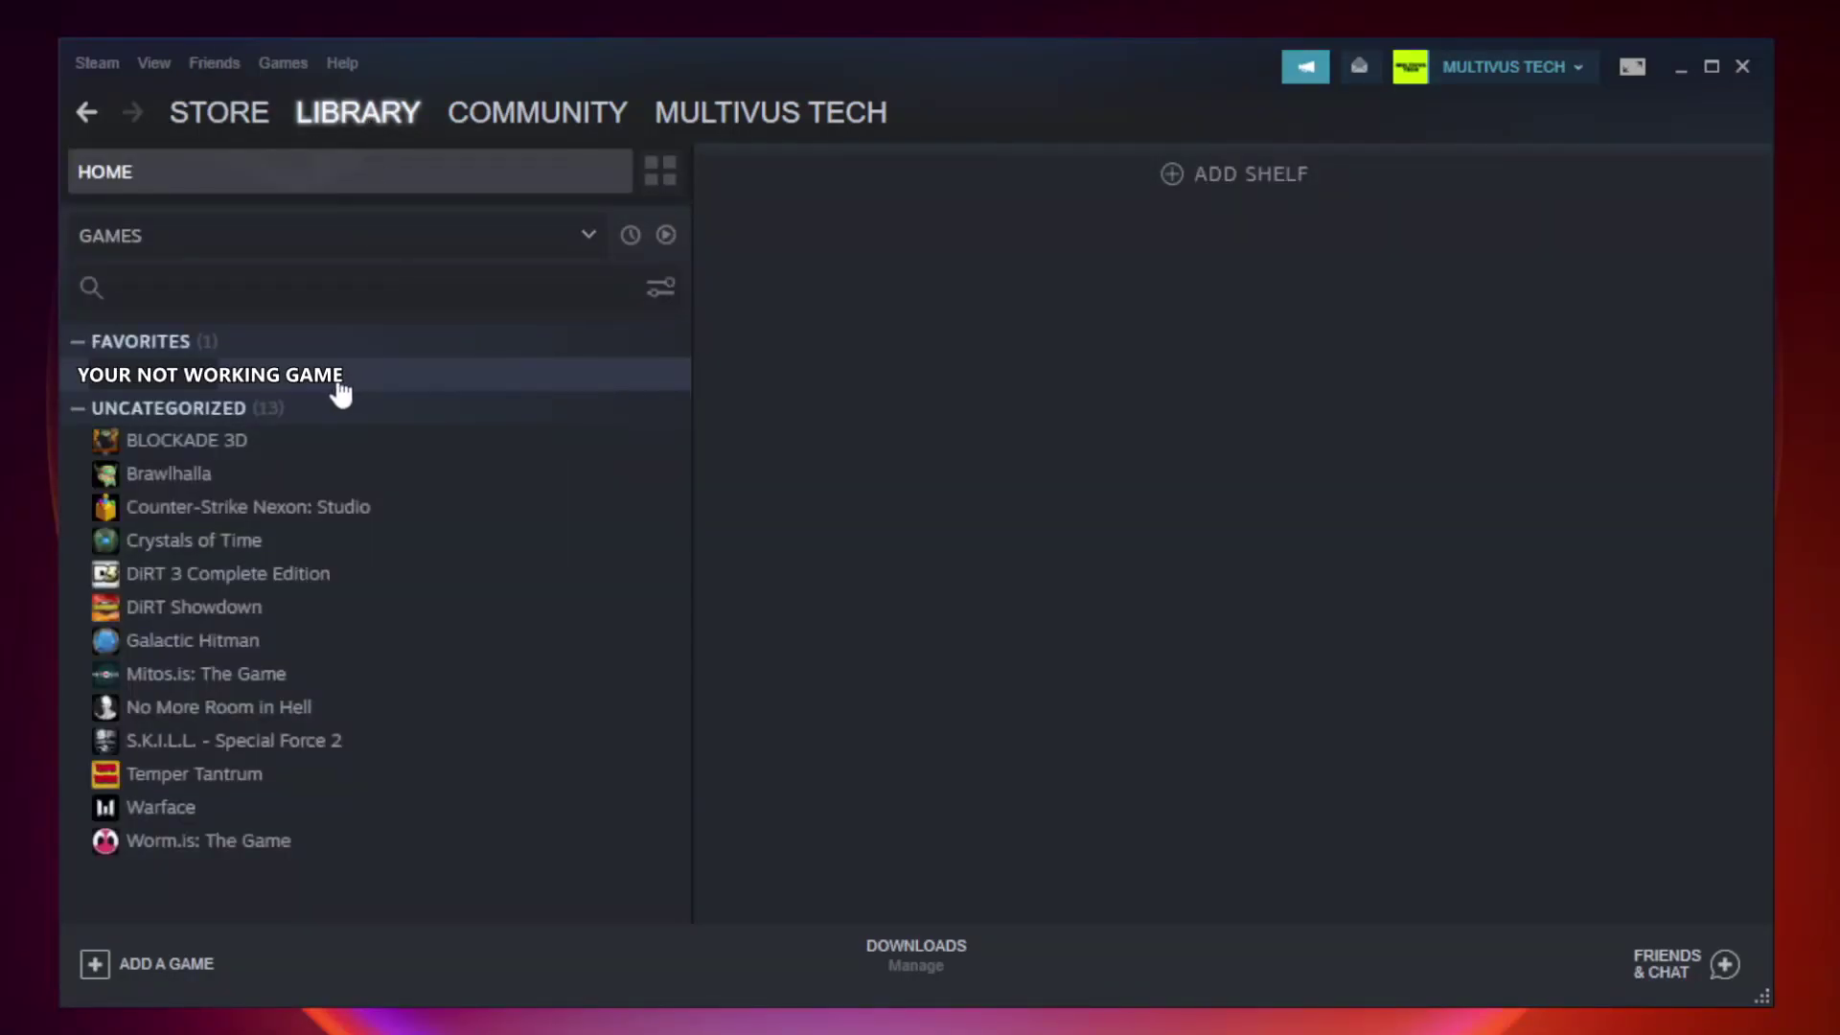
right_click(398, 383)
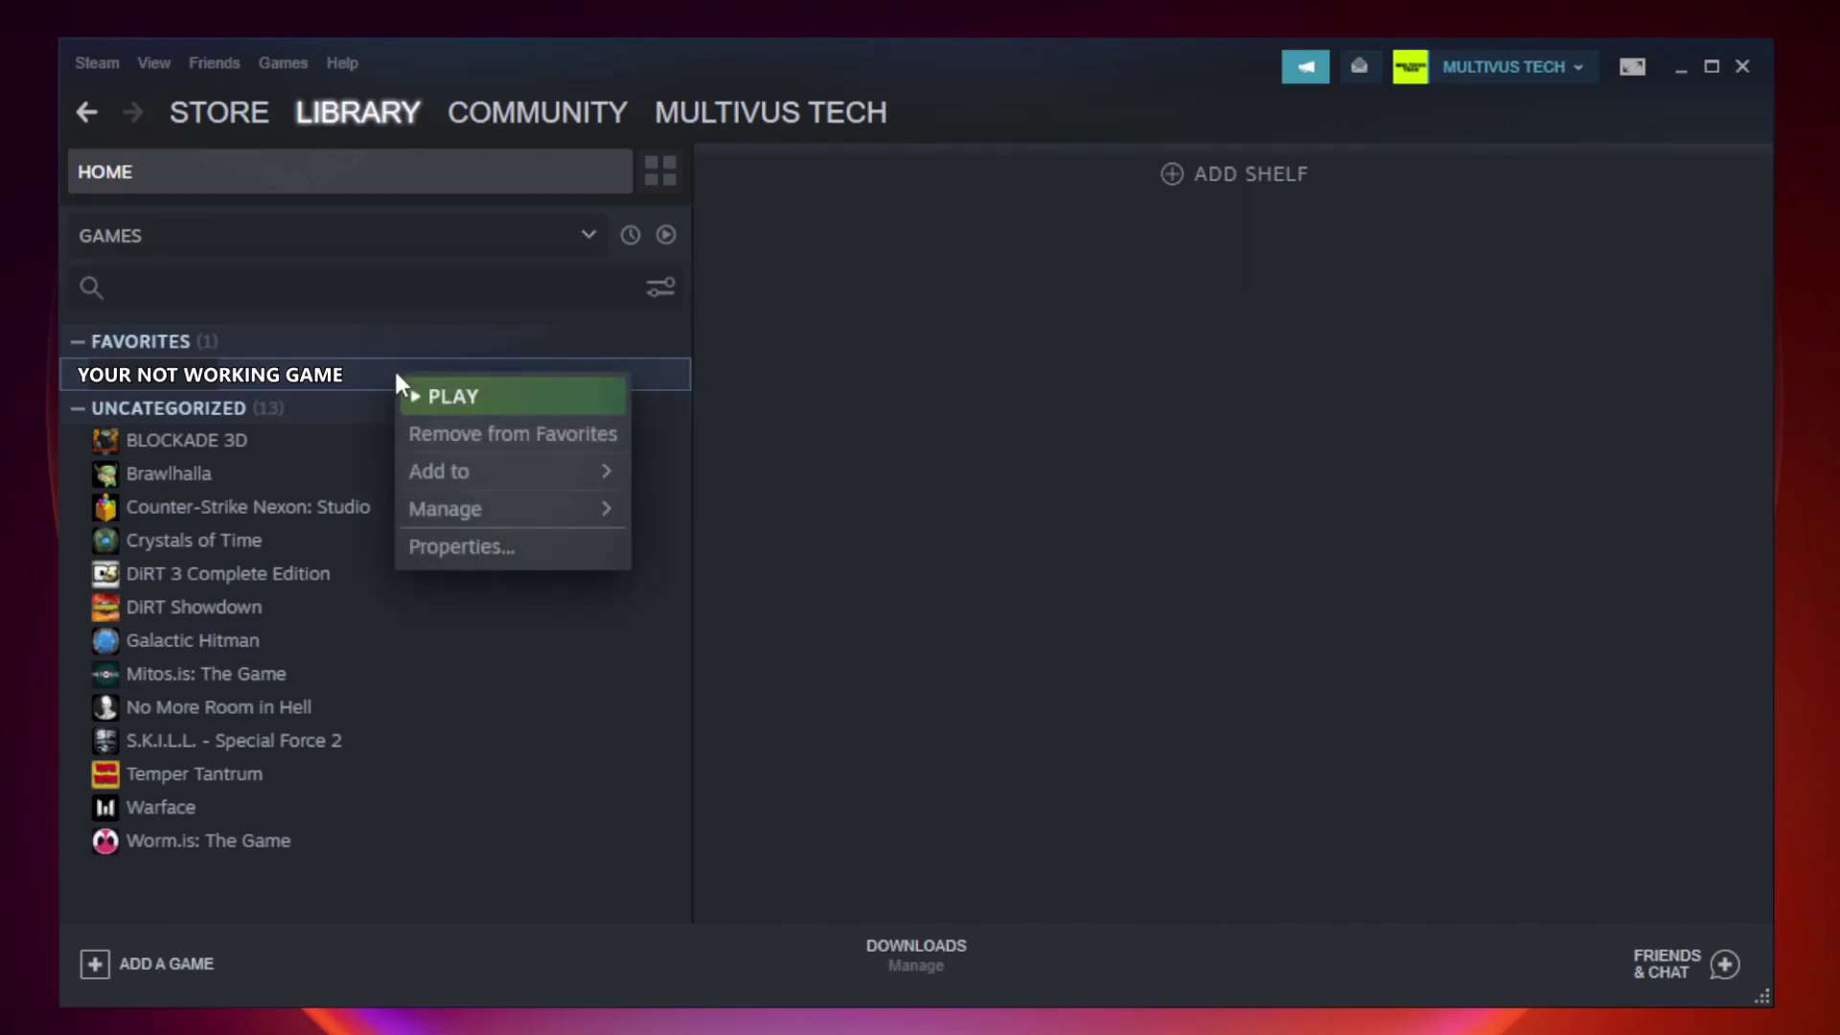
click(508, 551)
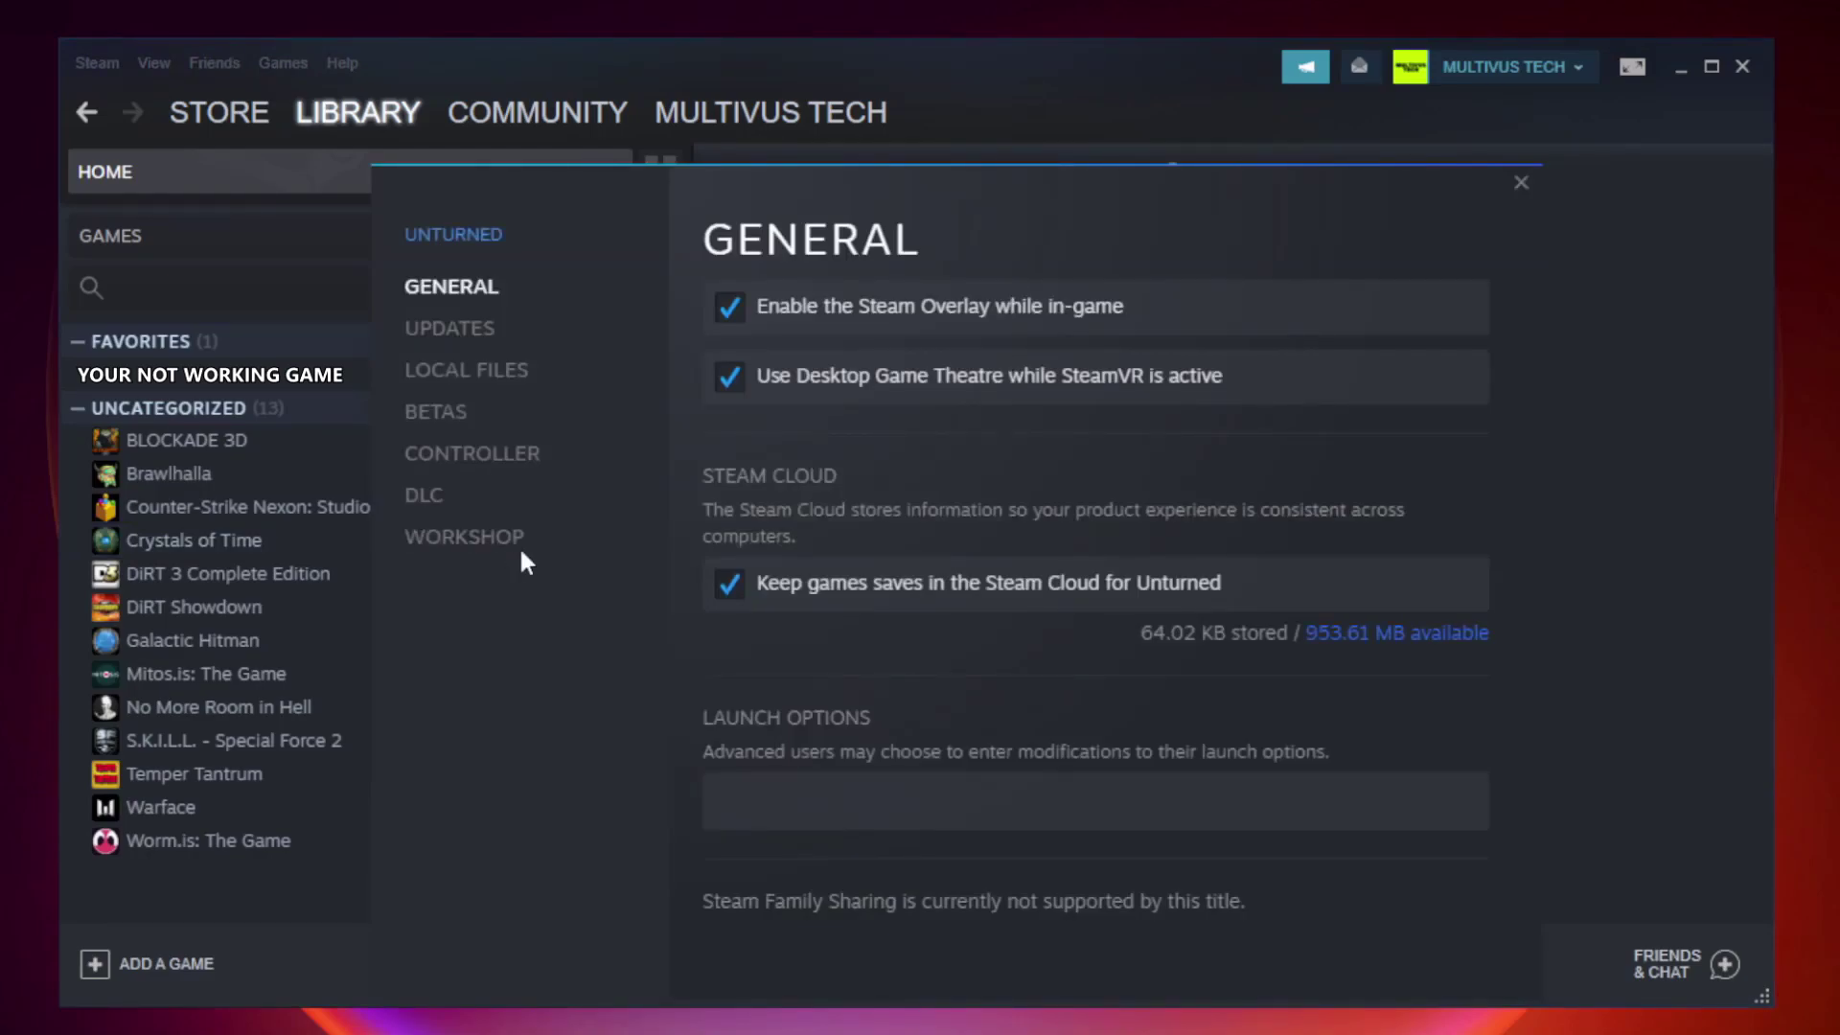
click(488, 379)
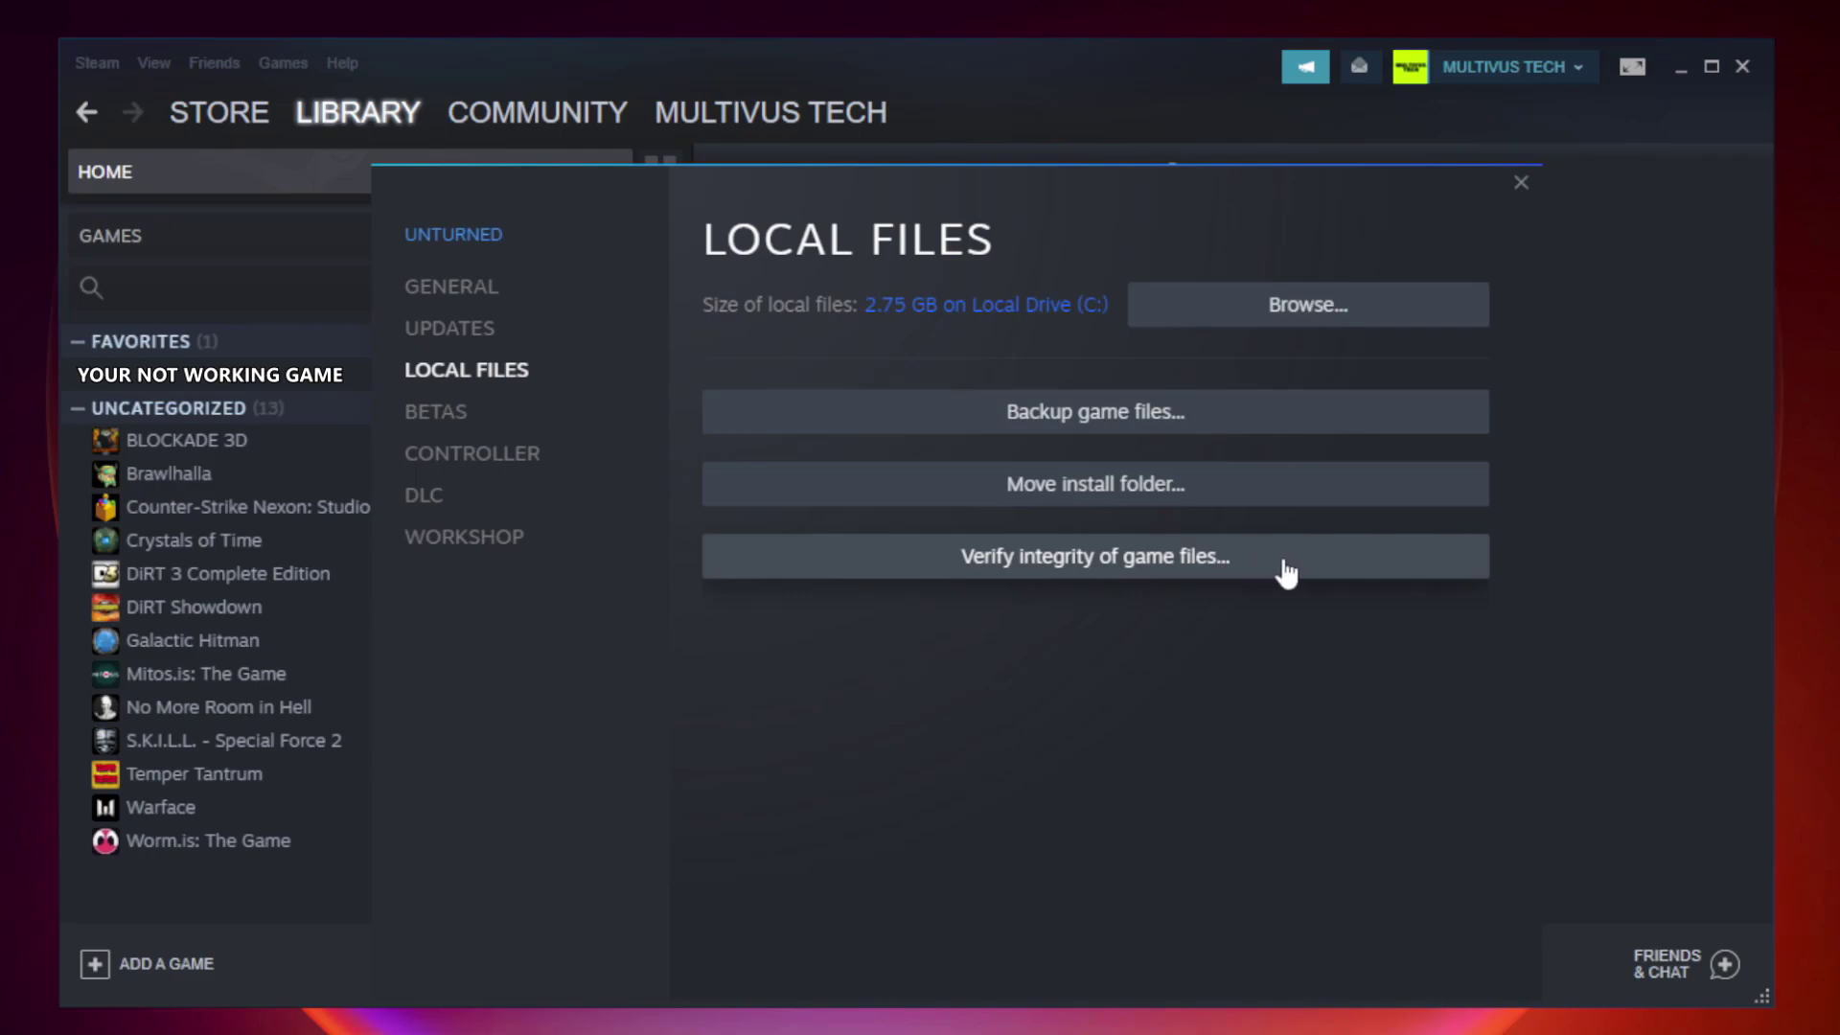
click(1112, 569)
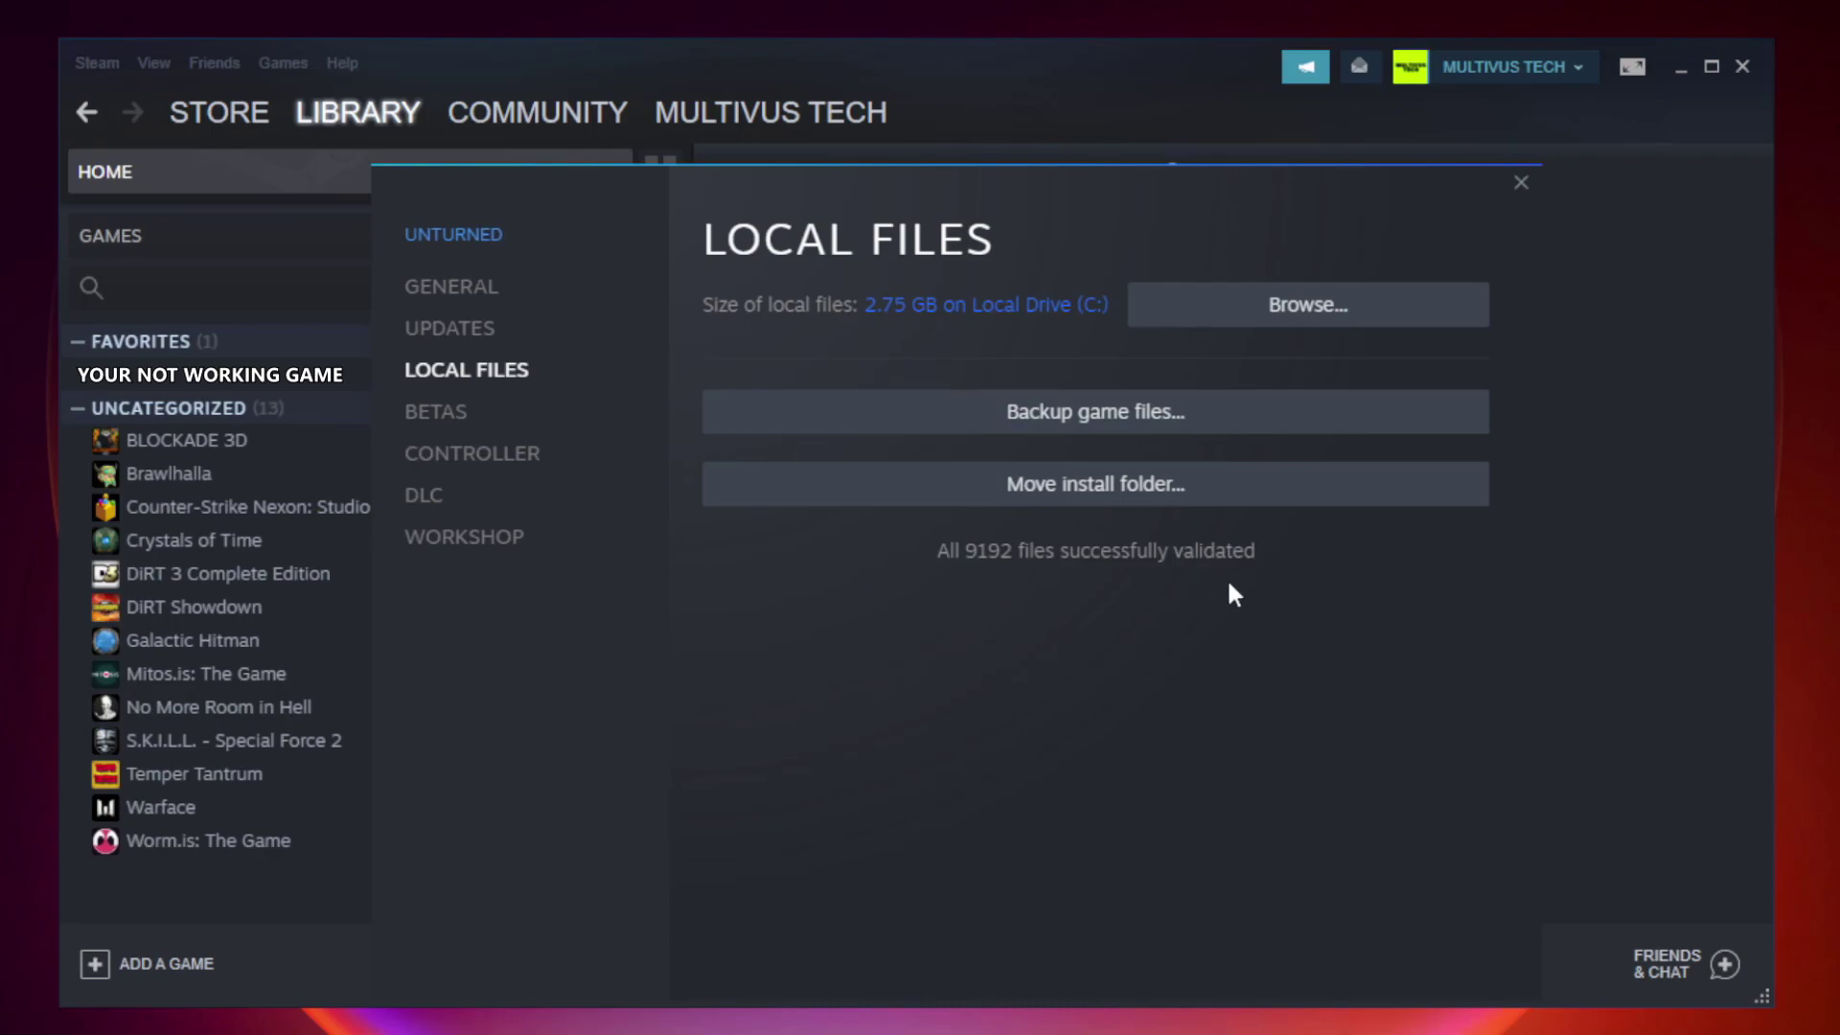
- Browse to the game's install folder and open the properties of the YOUR NOT WORKING GAME shortcut
click(1315, 331)
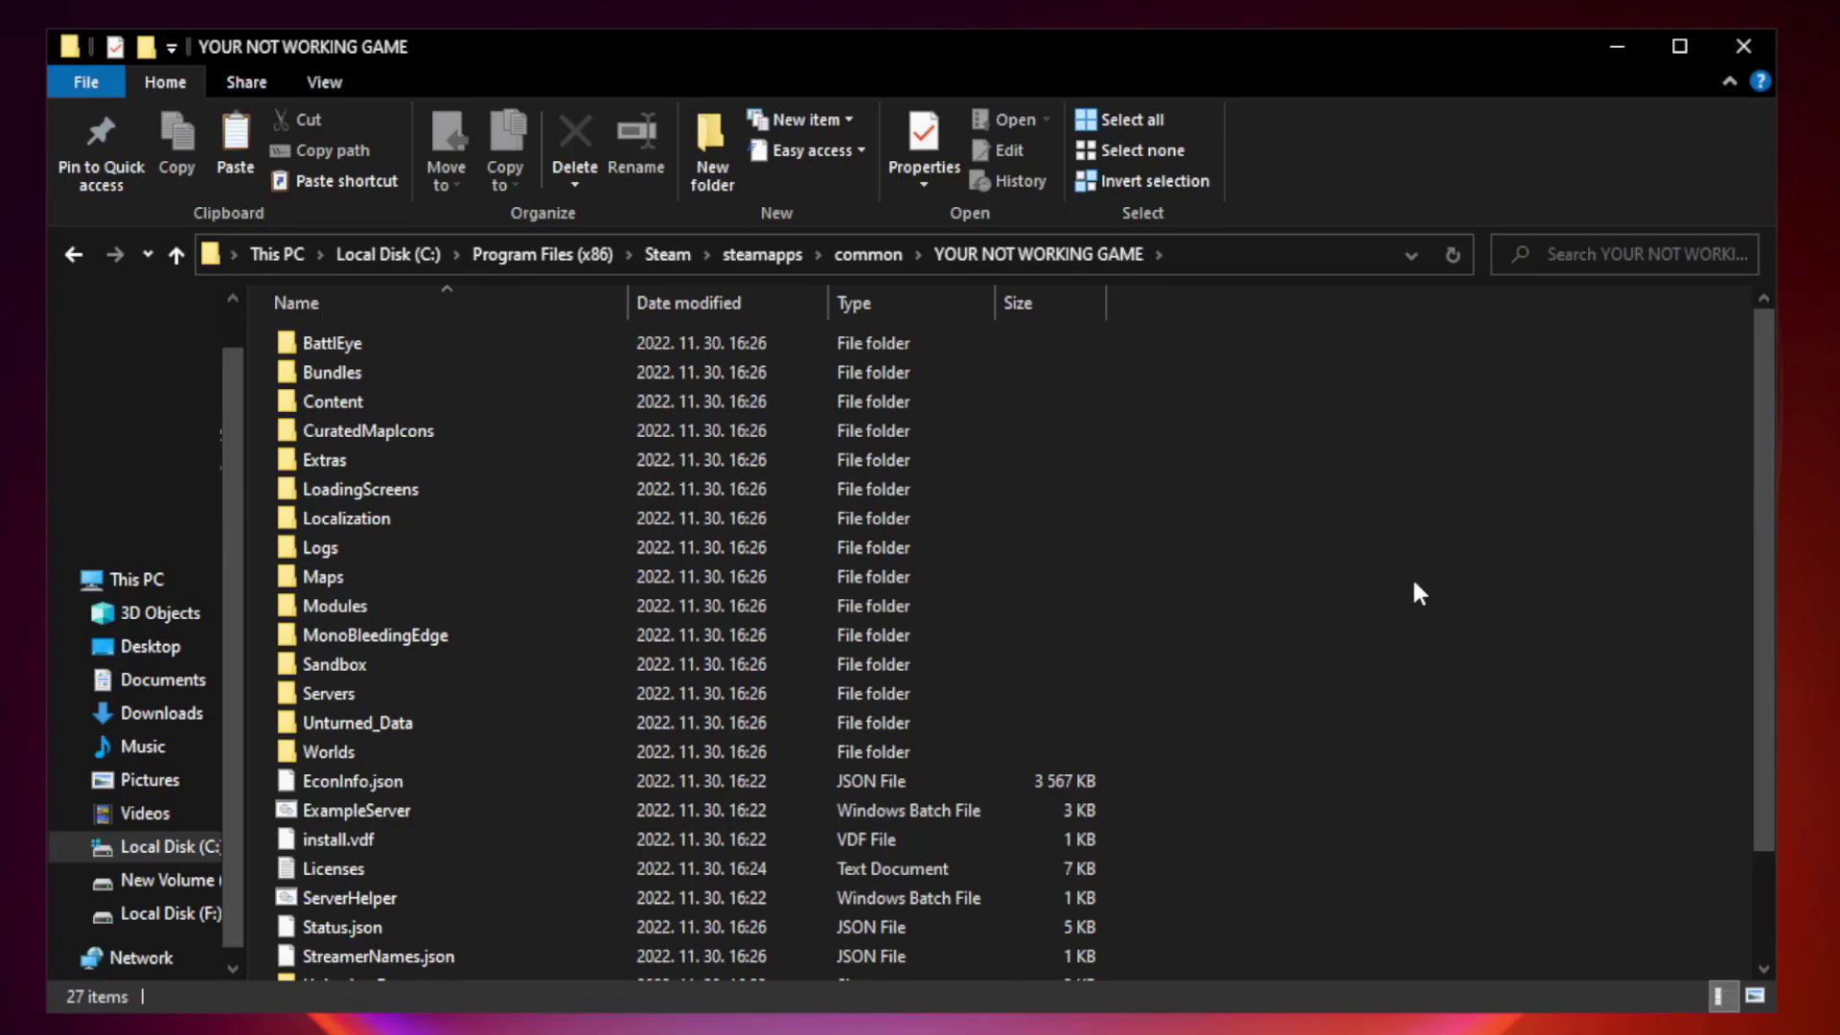
drag(1766, 502, 1766, 661)
click(614, 965)
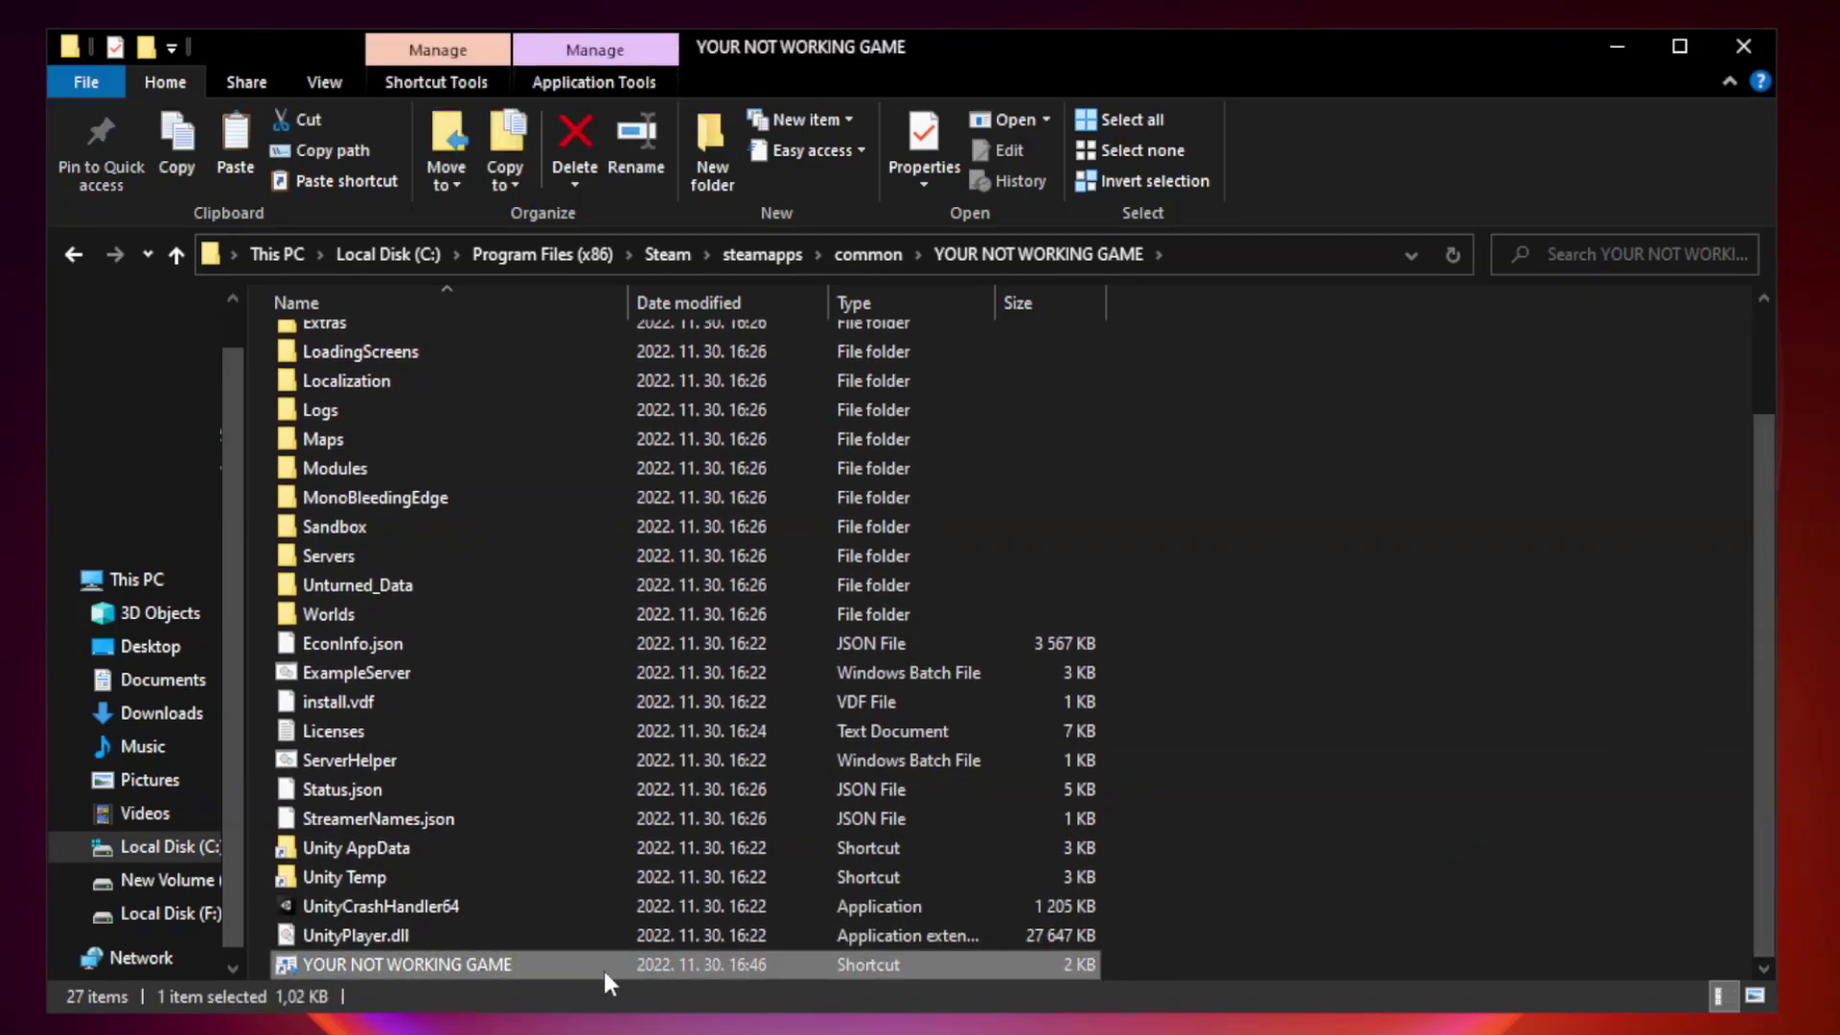
right_click(623, 964)
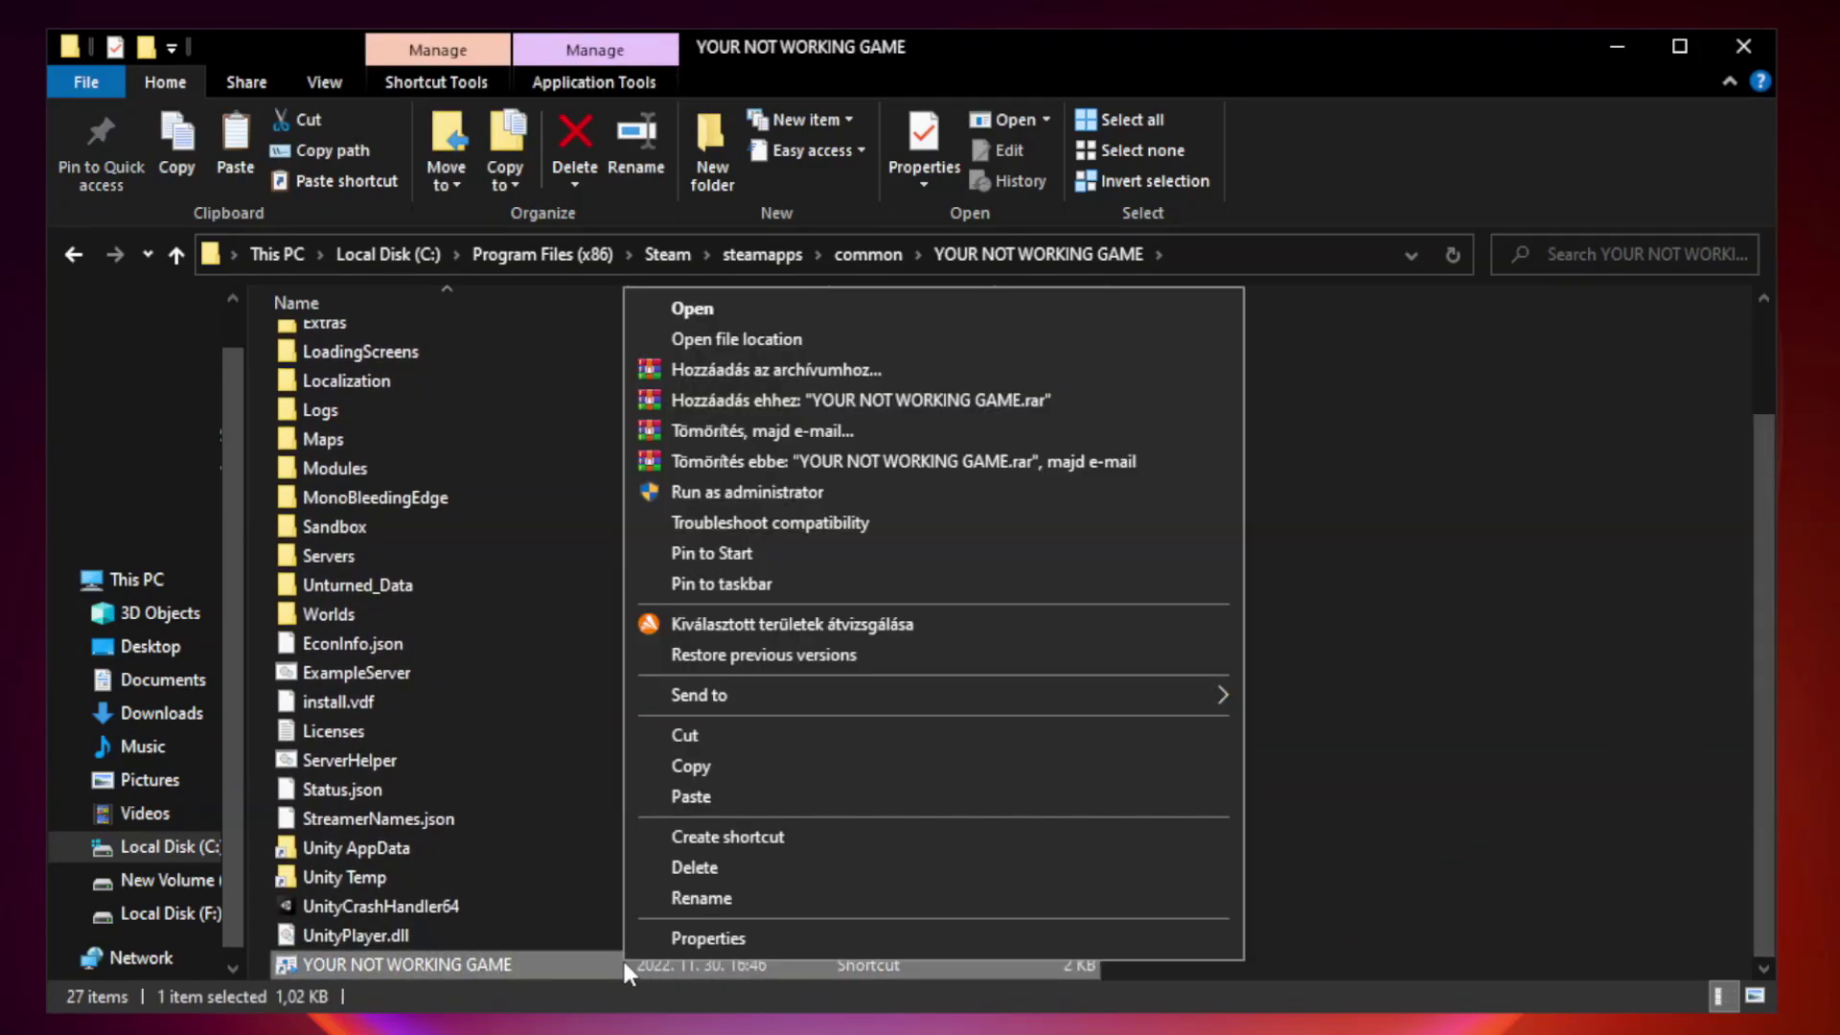
click(927, 949)
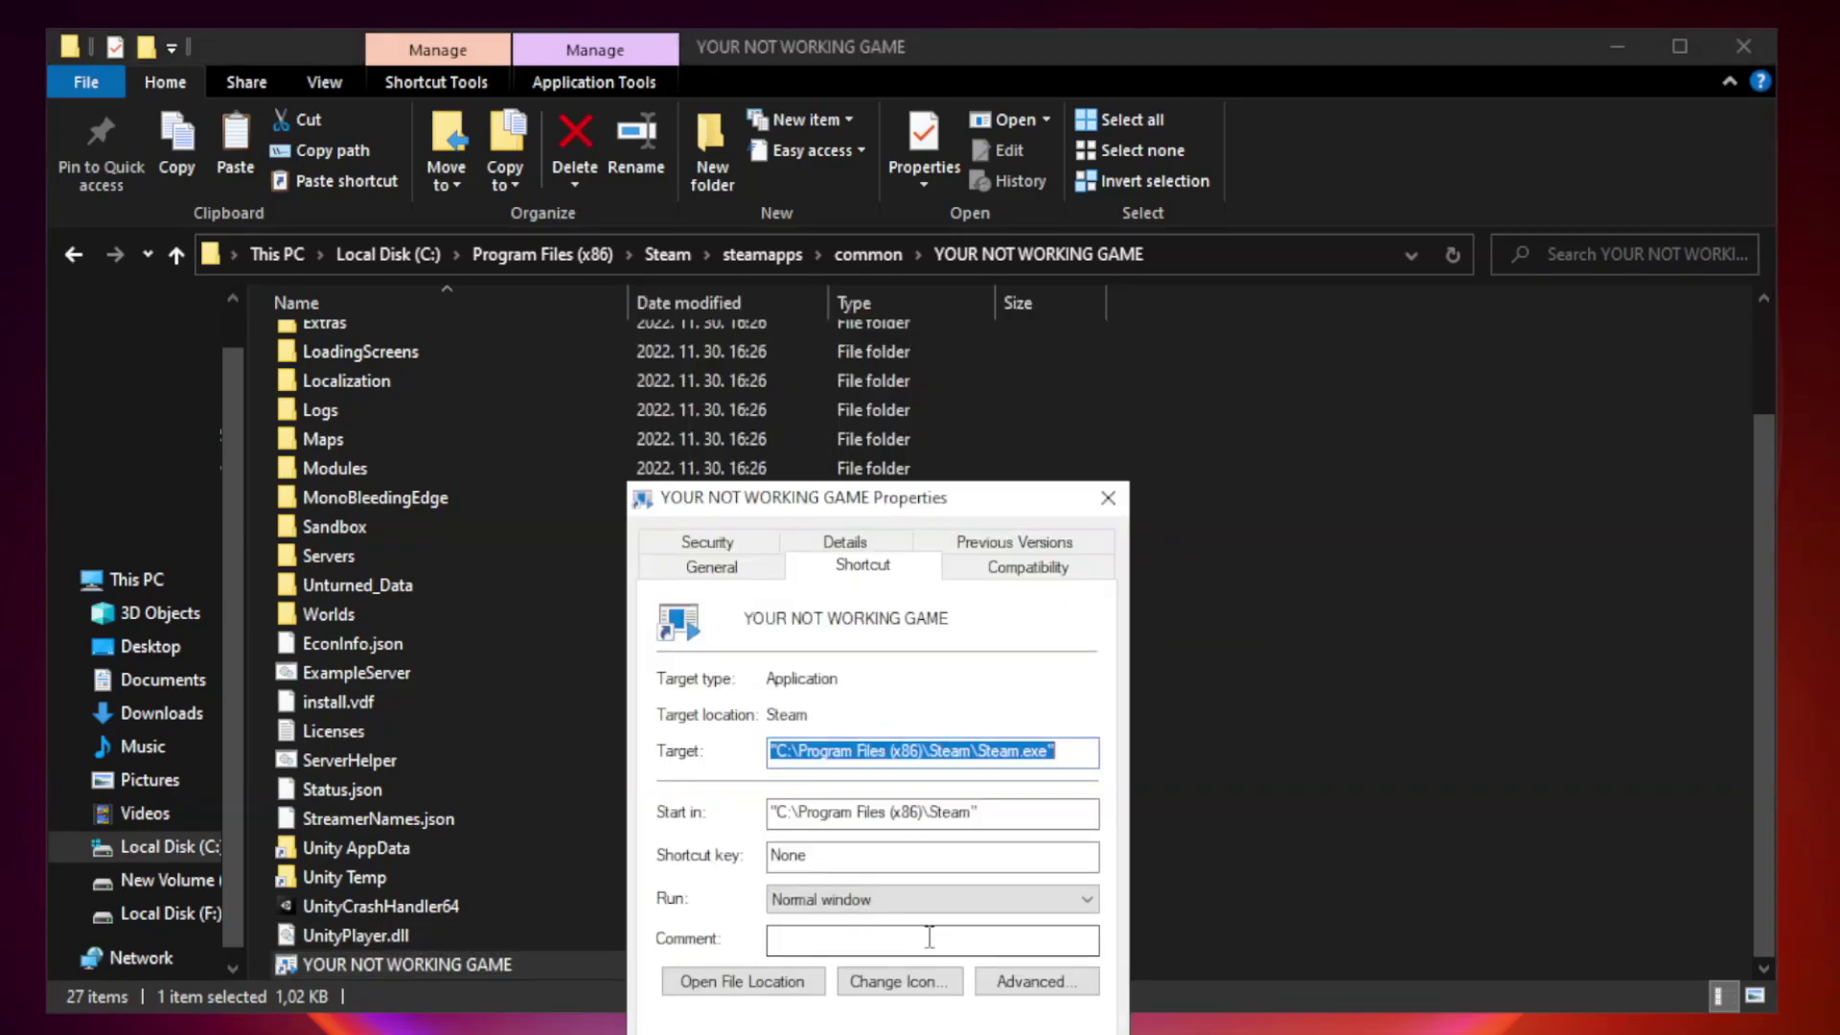
drag(907, 516, 918, 215)
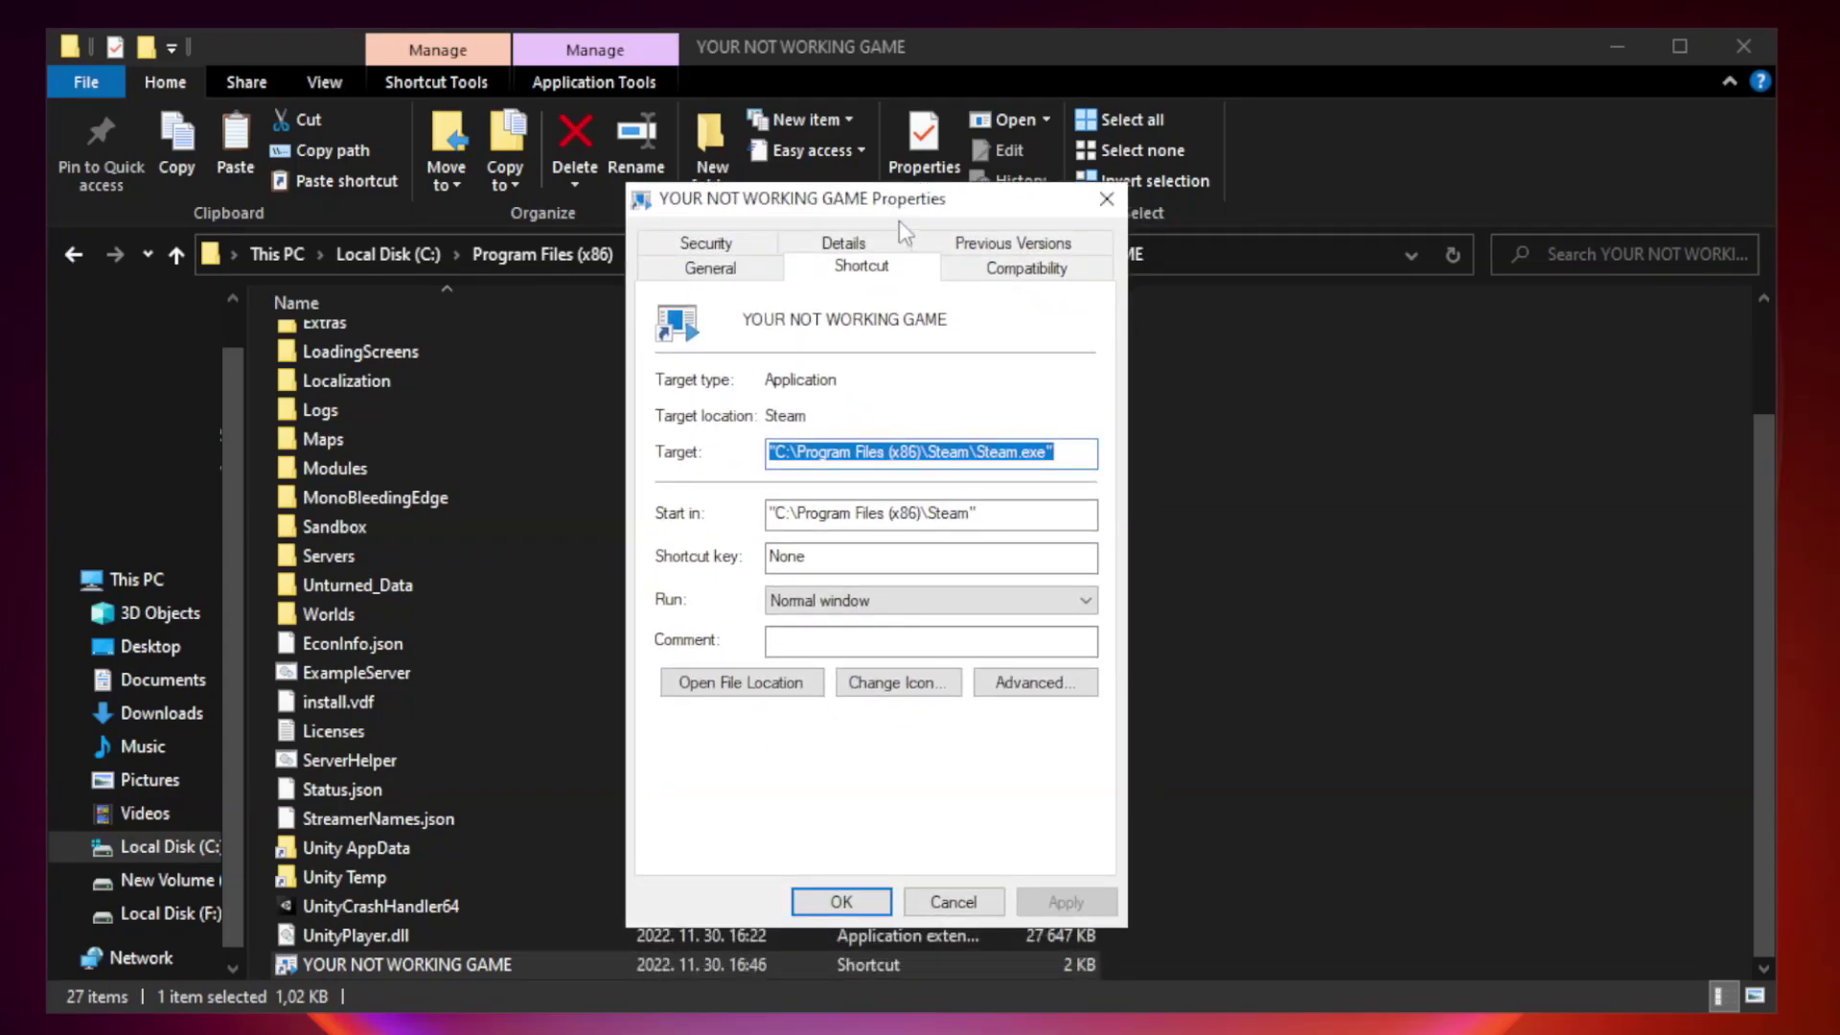
- Apply Windows 8 compatibility mode, disabled fullscreen optimizations and running as administrator to the game shortcut, and close its folder
click(1024, 270)
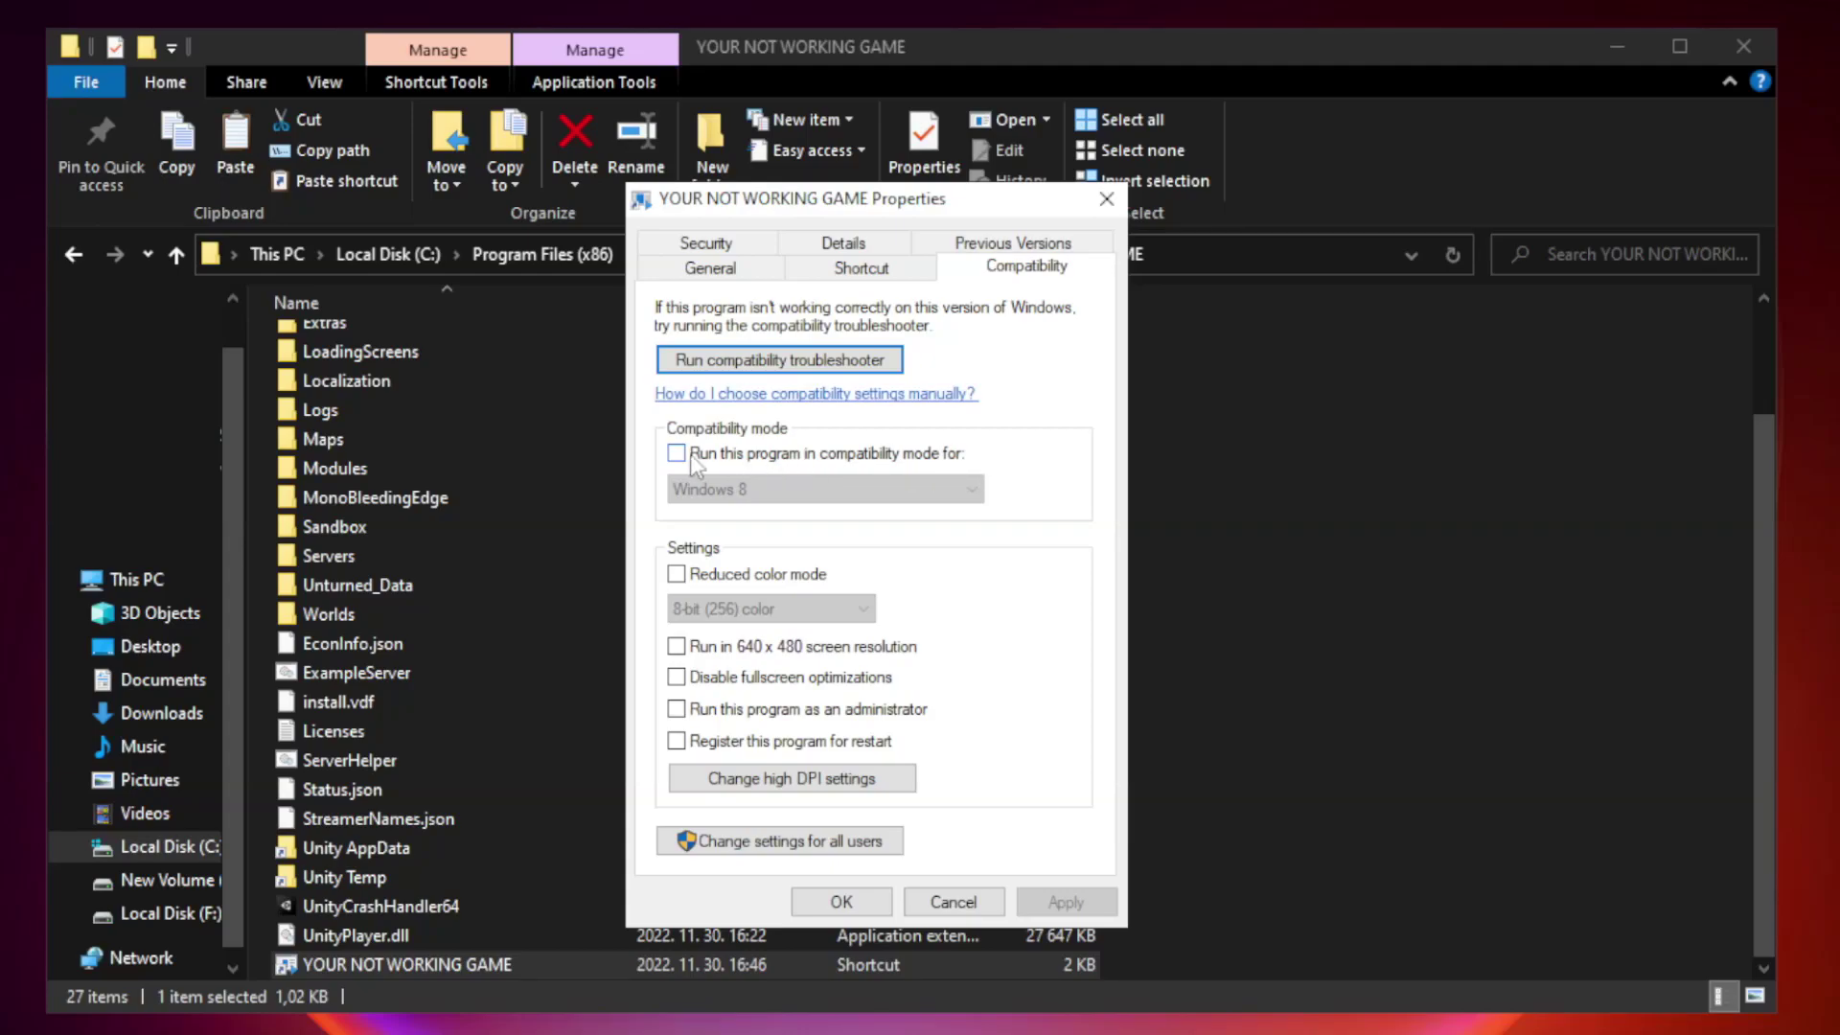
click(735, 458)
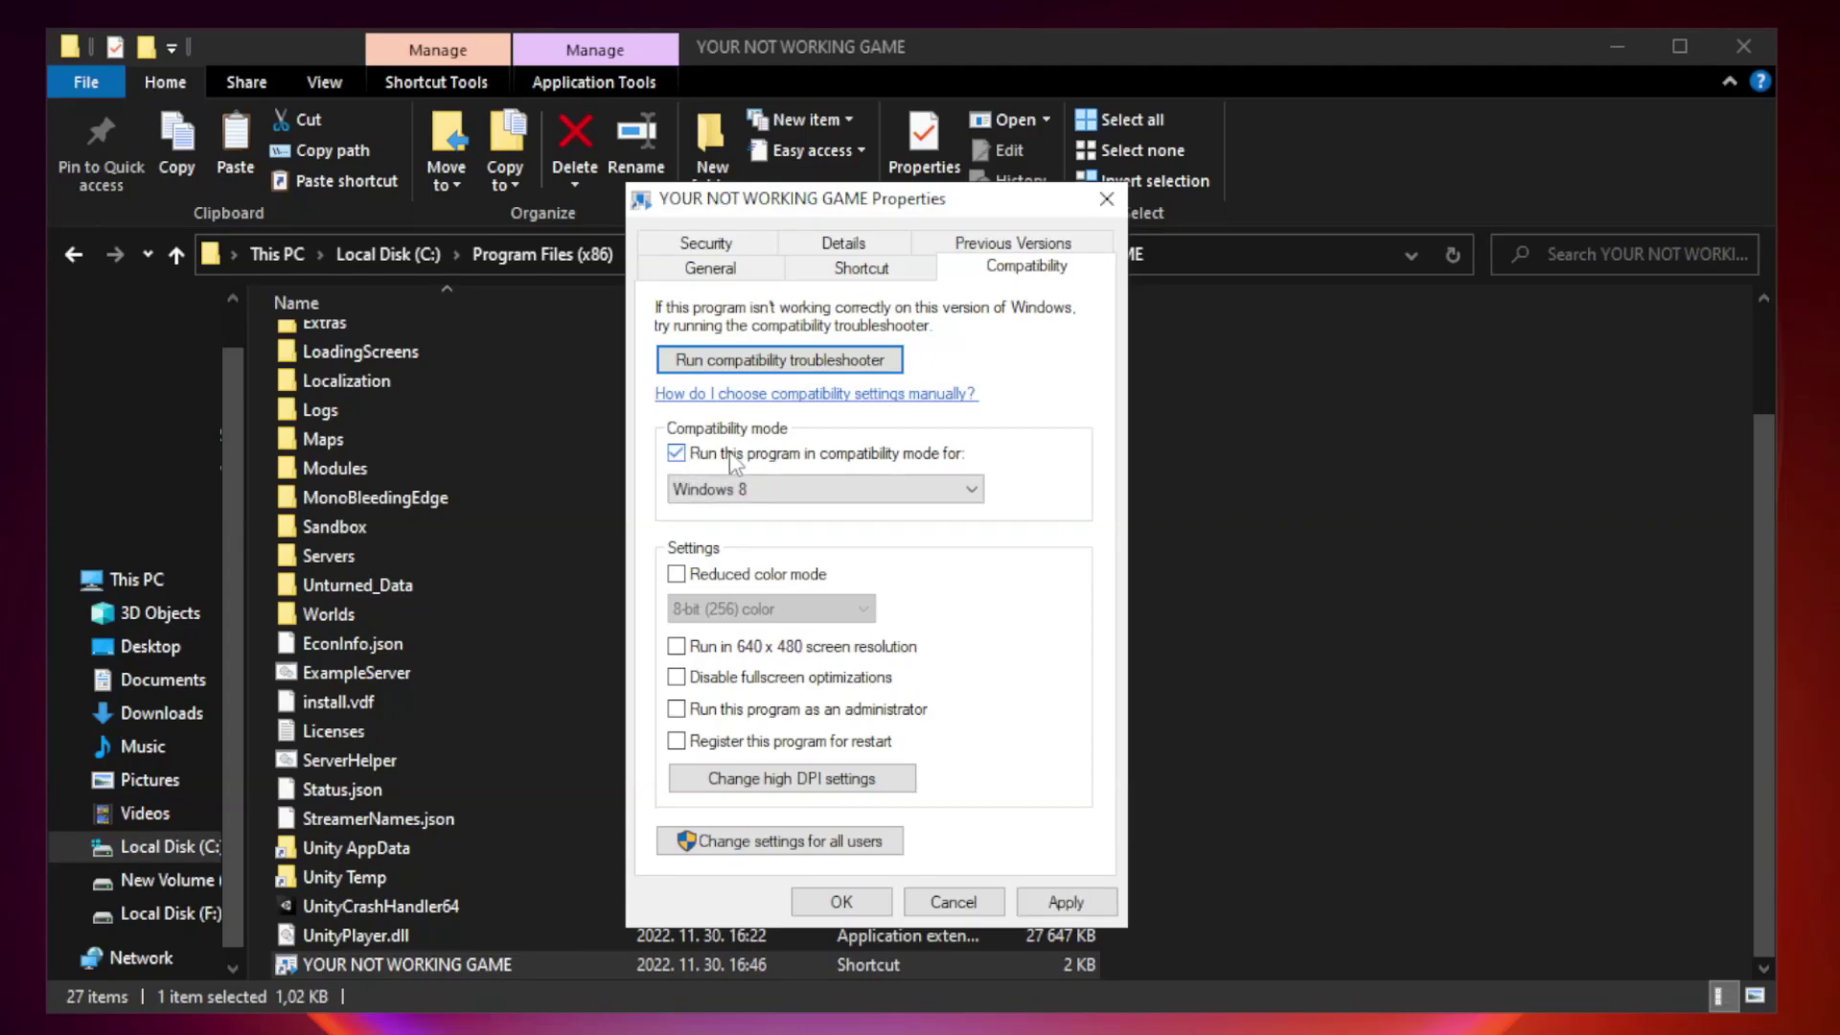
click(823, 491)
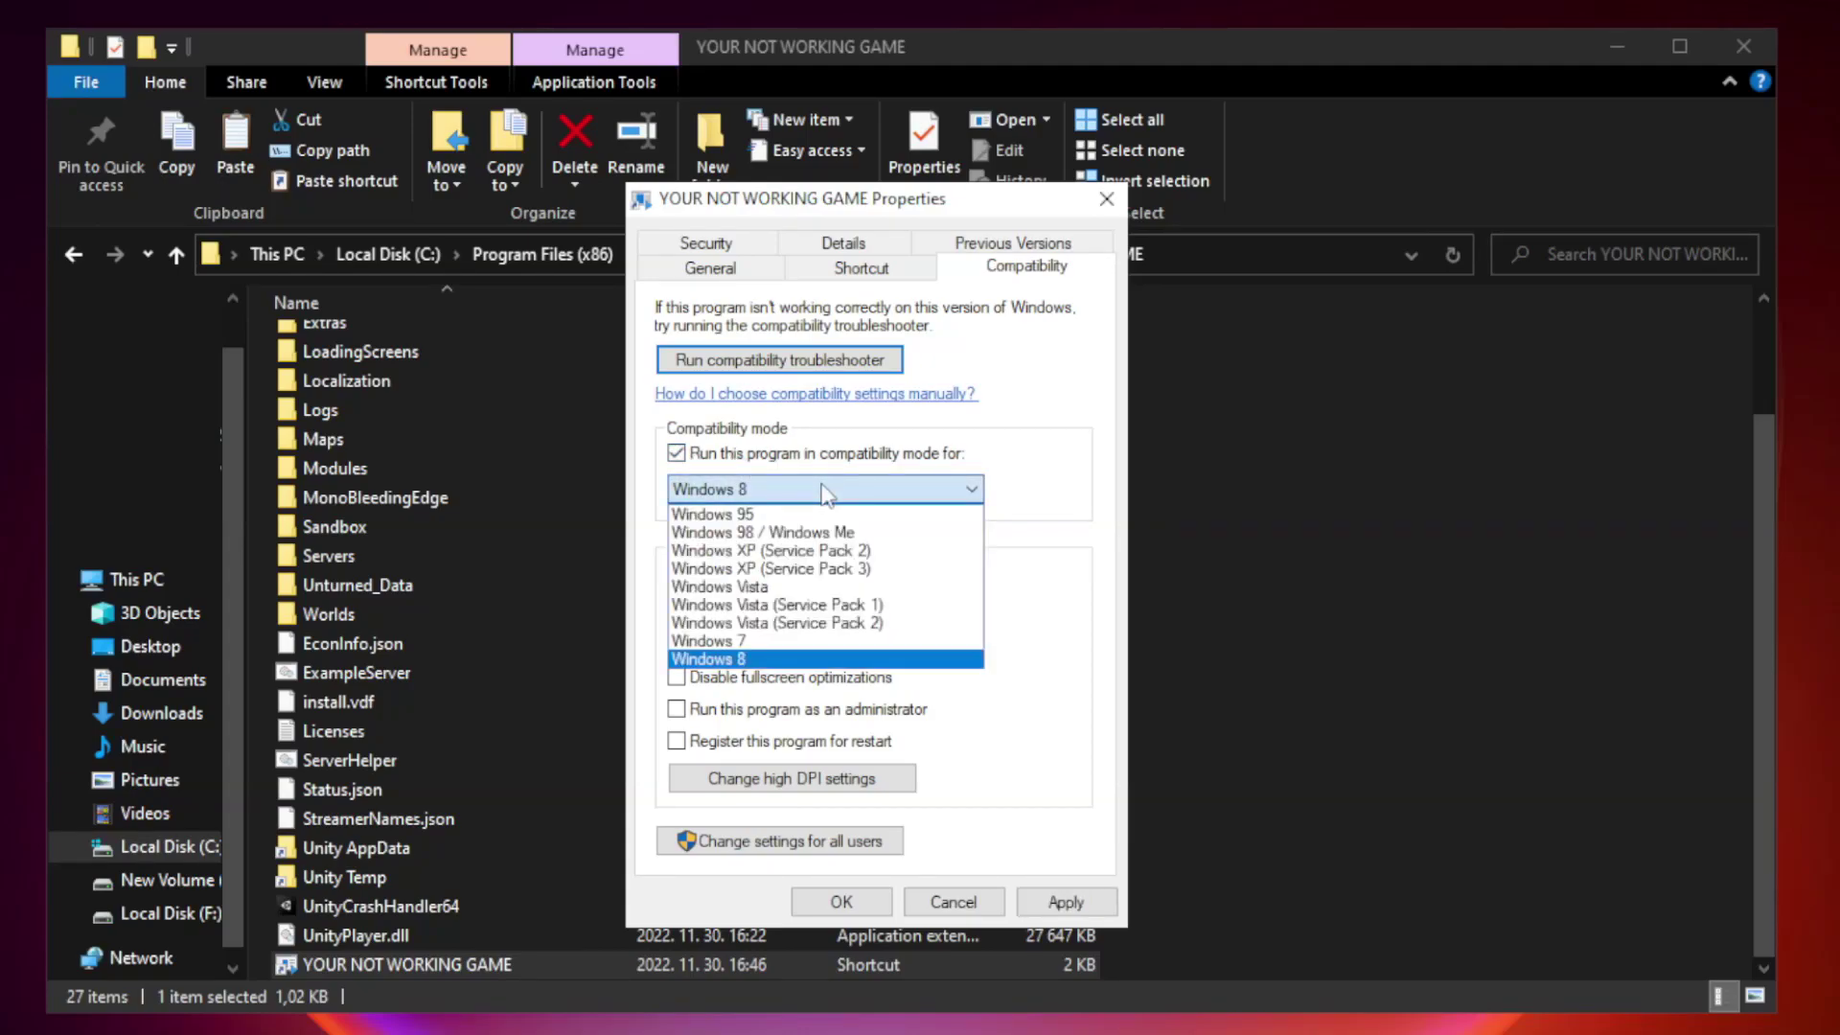
click(778, 659)
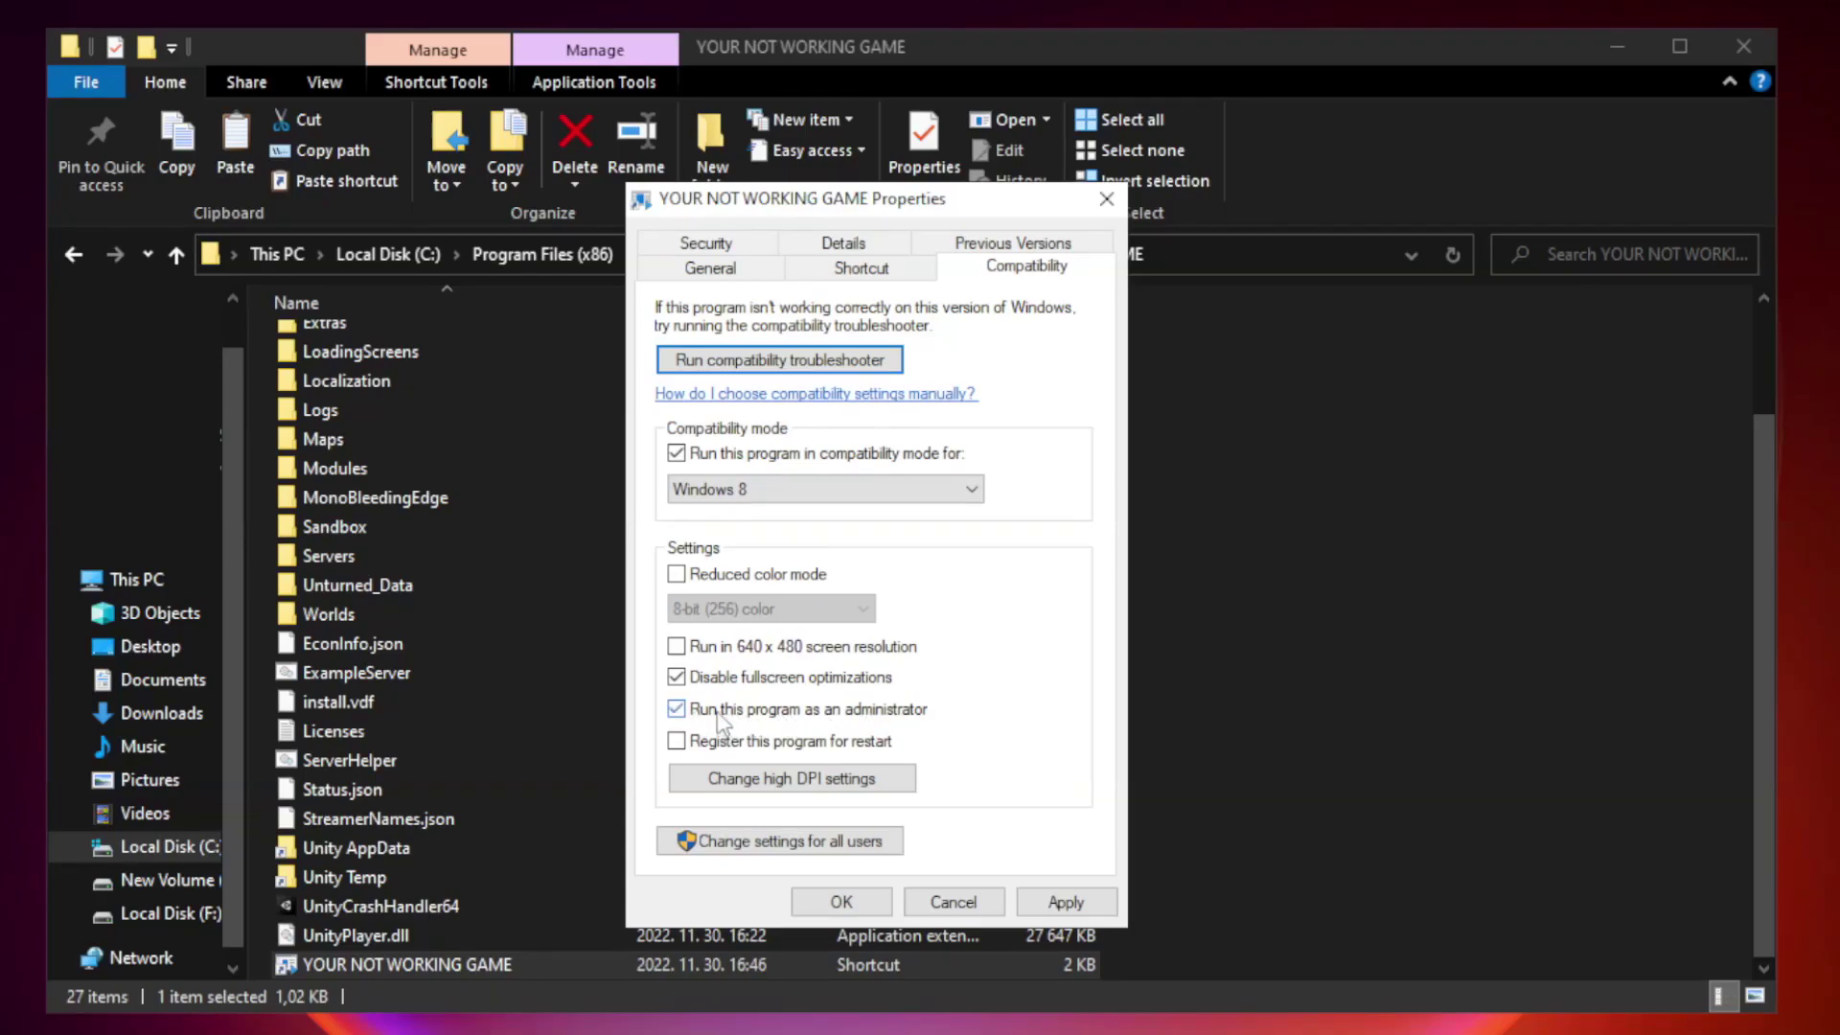
click(1064, 902)
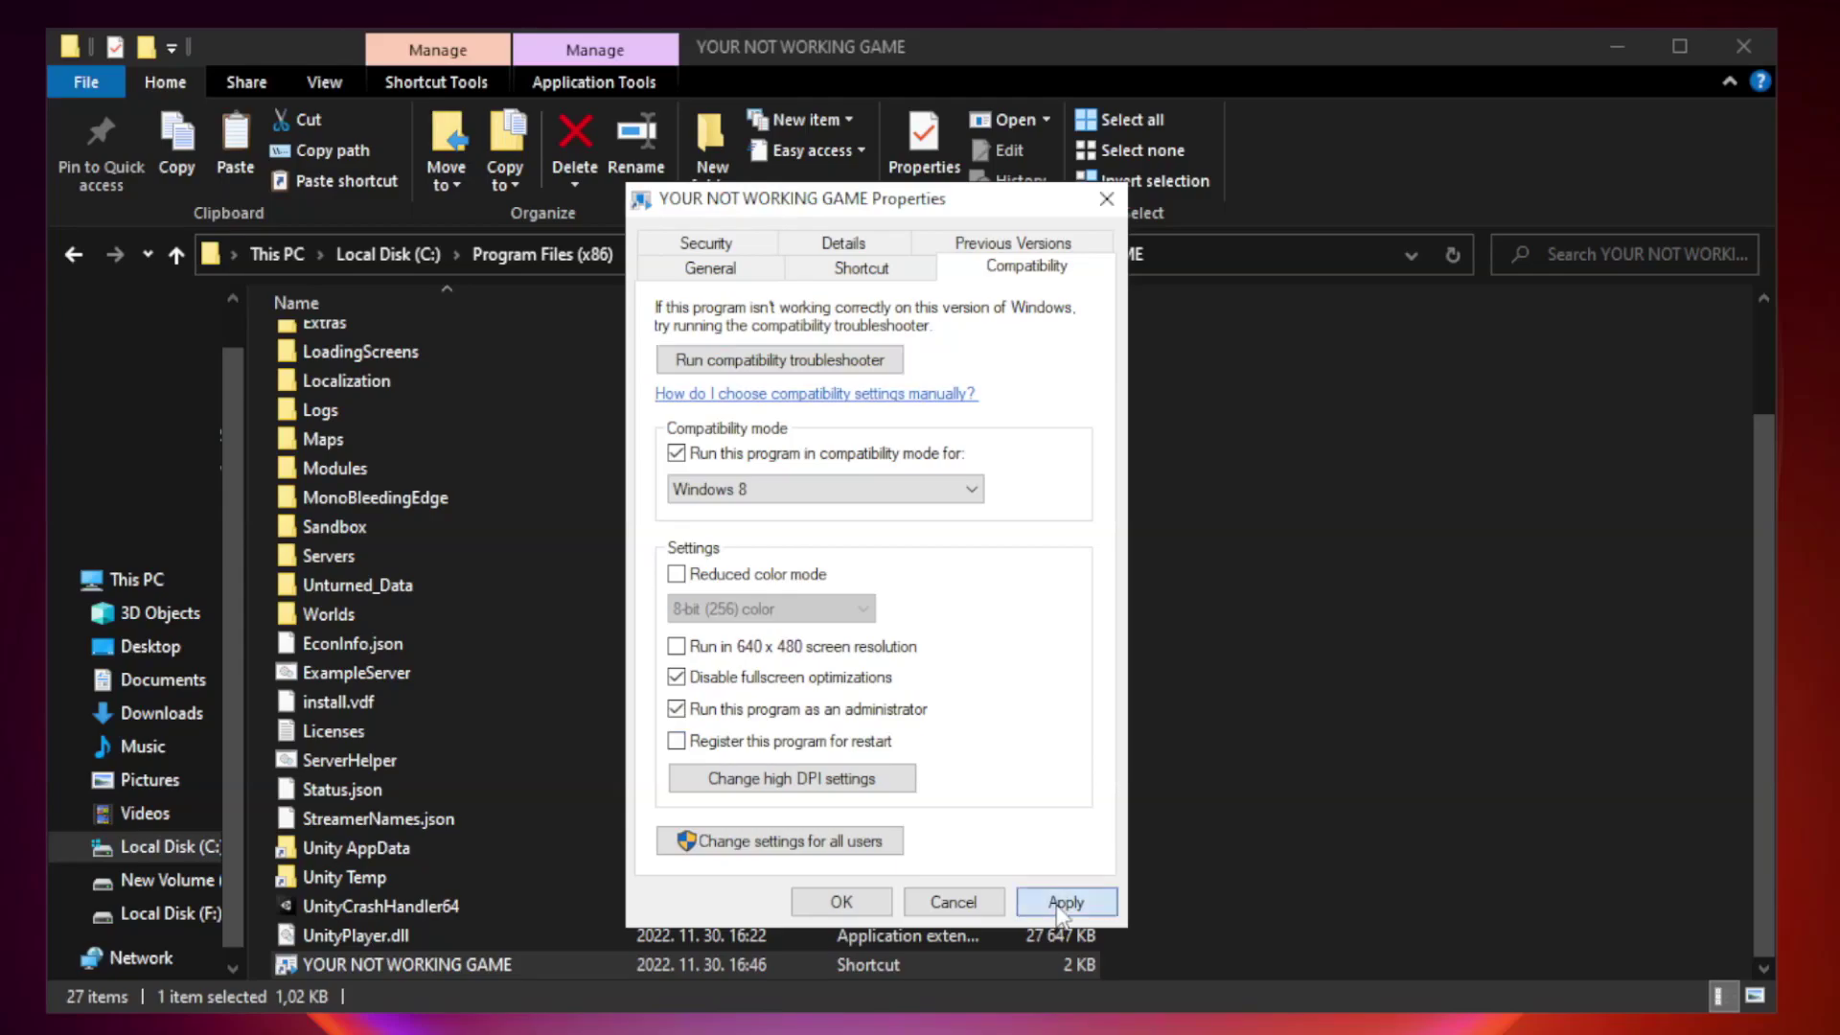
click(841, 901)
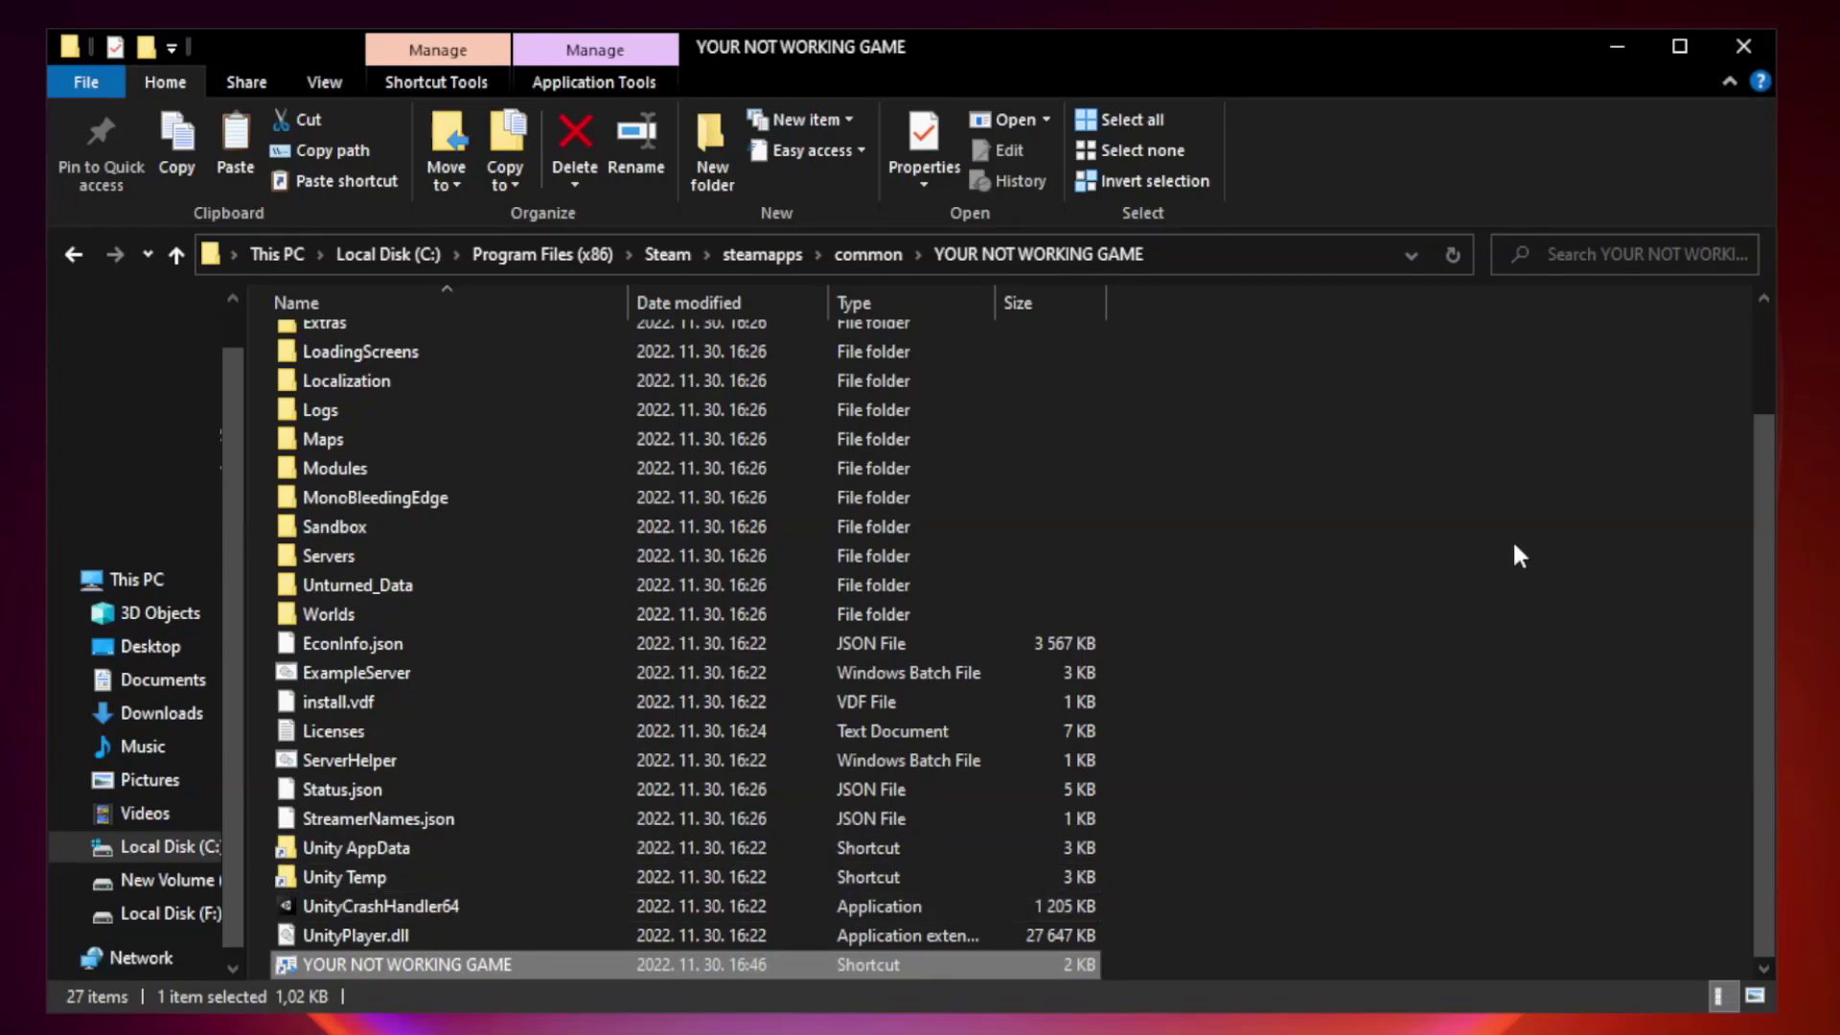
click(1742, 50)
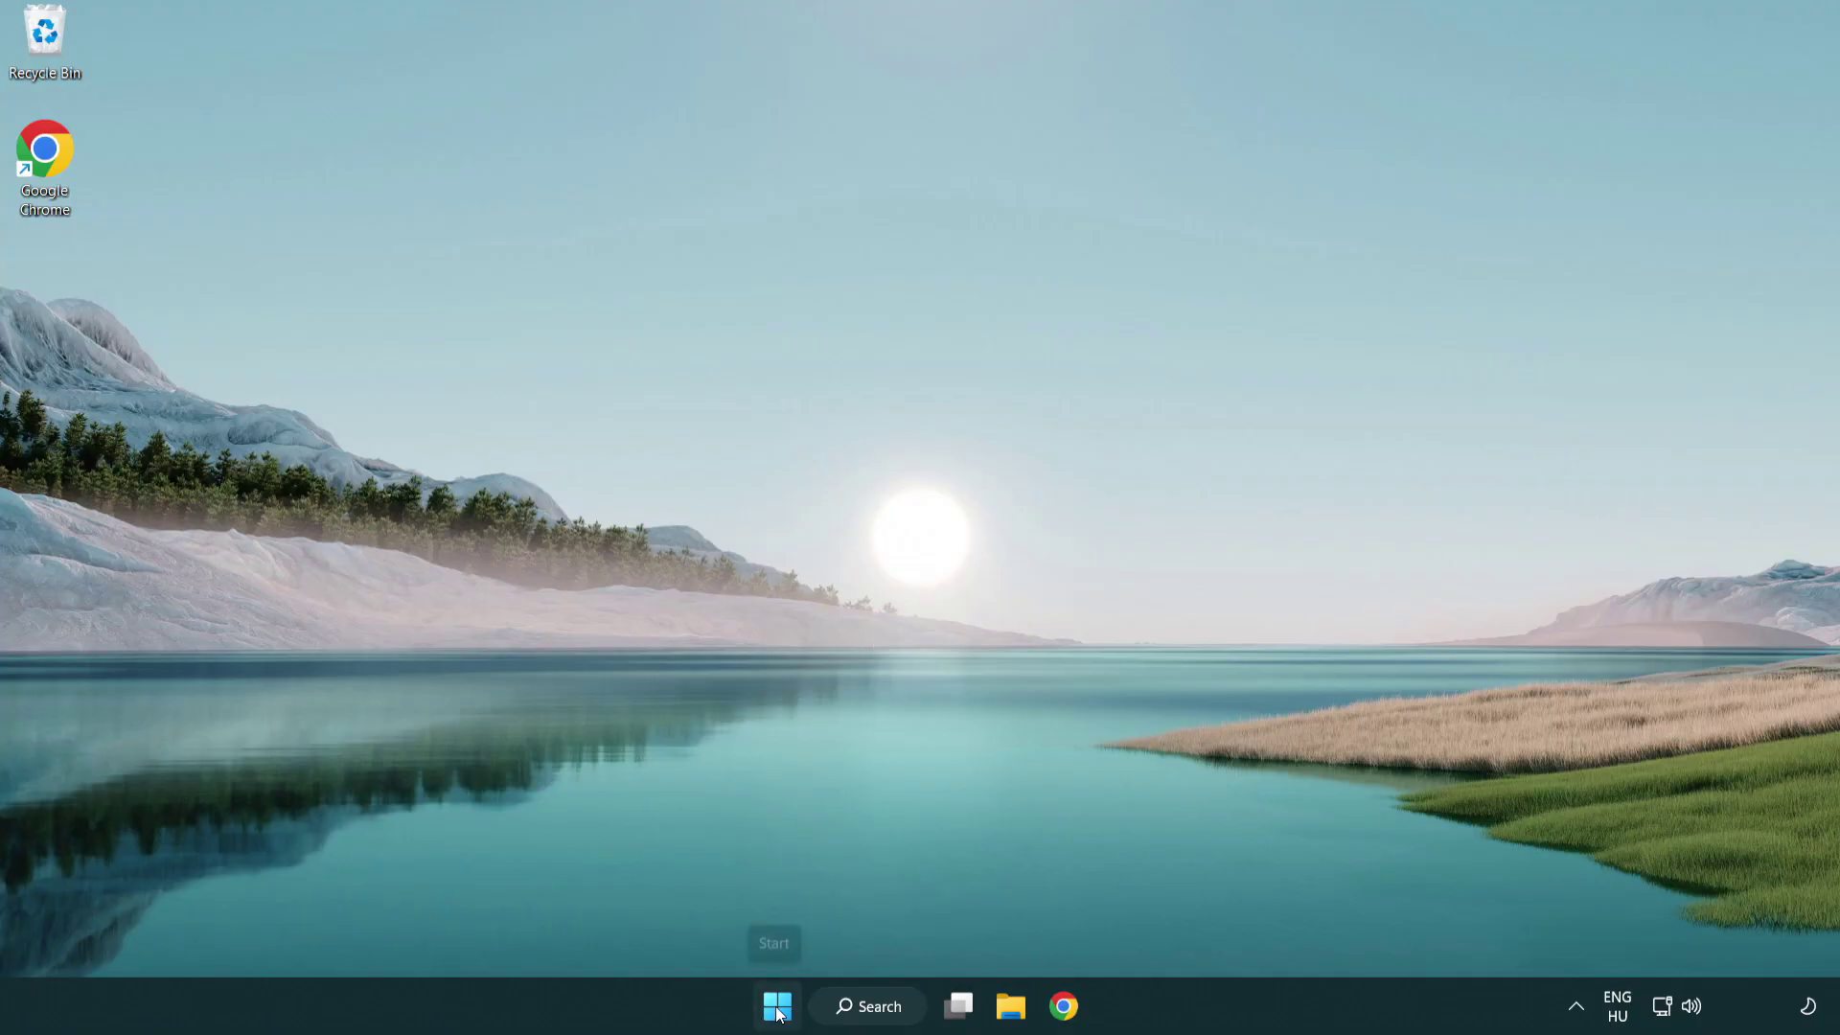
- In Task Manager, disable Terminal, Phone Link, Cortana and the Windows Security notification entry at startup, and close it
right_click(777, 1012)
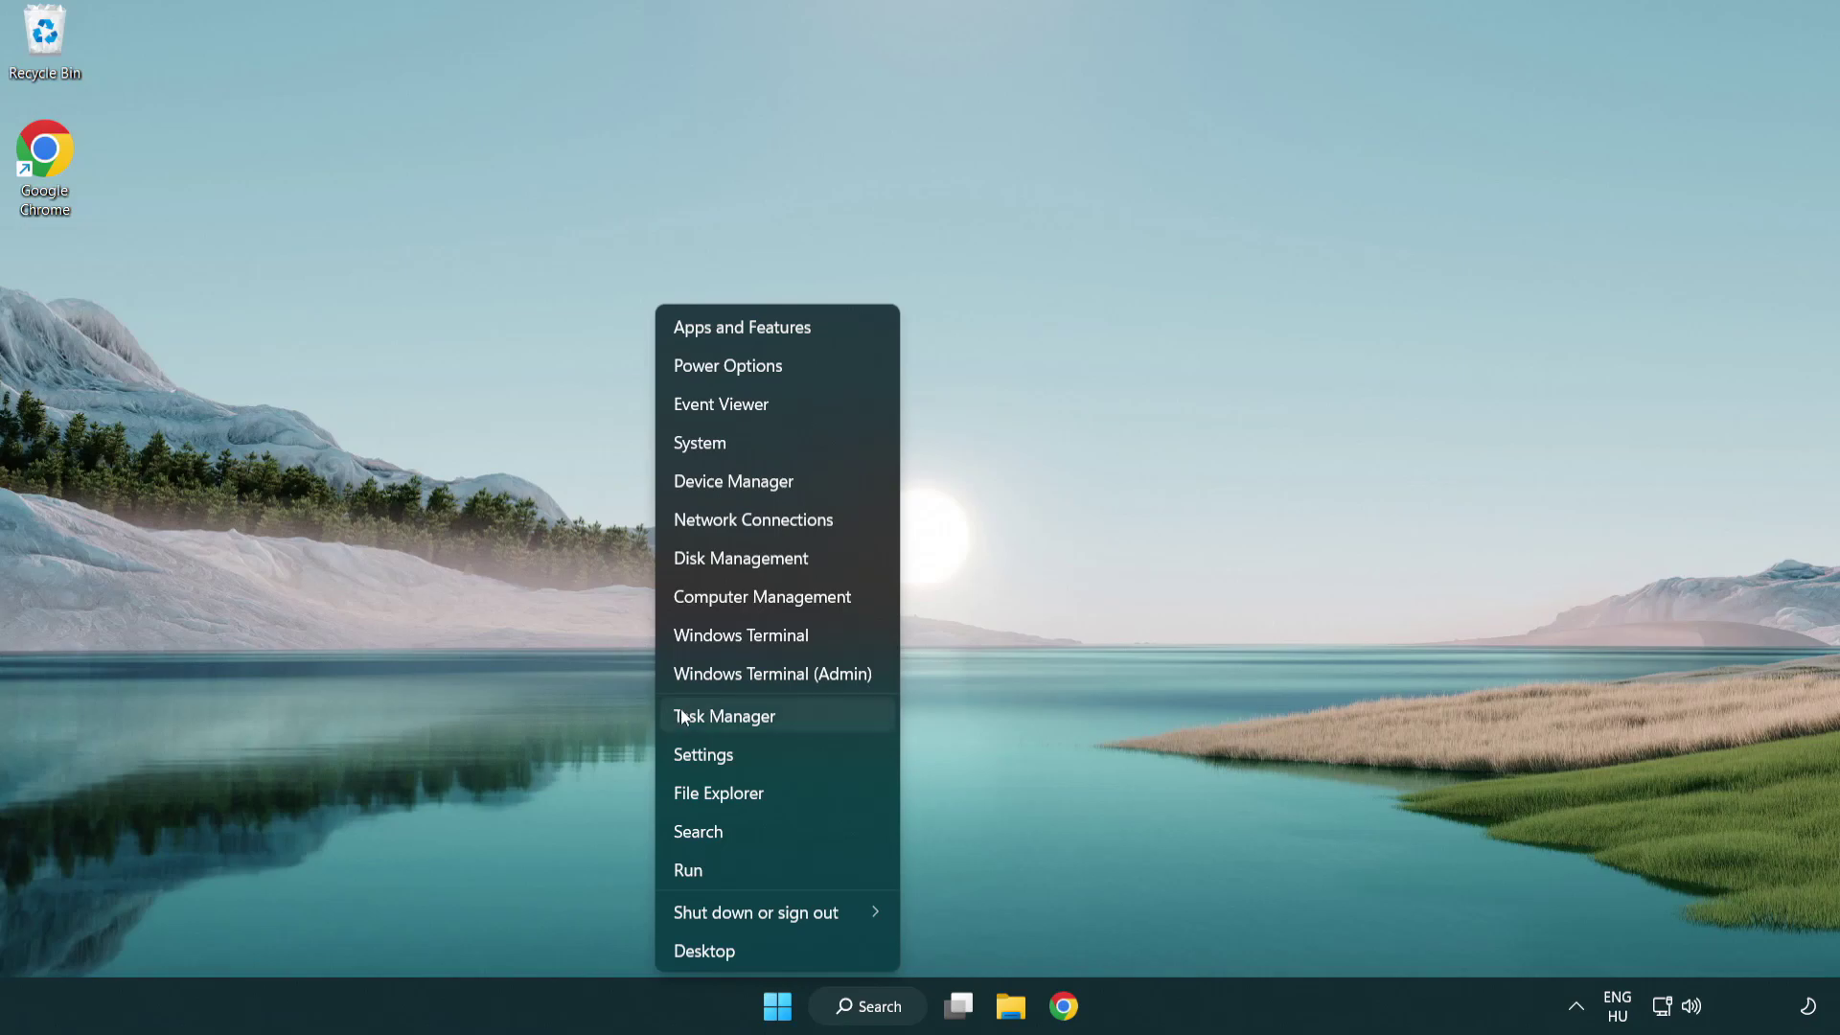
click(816, 726)
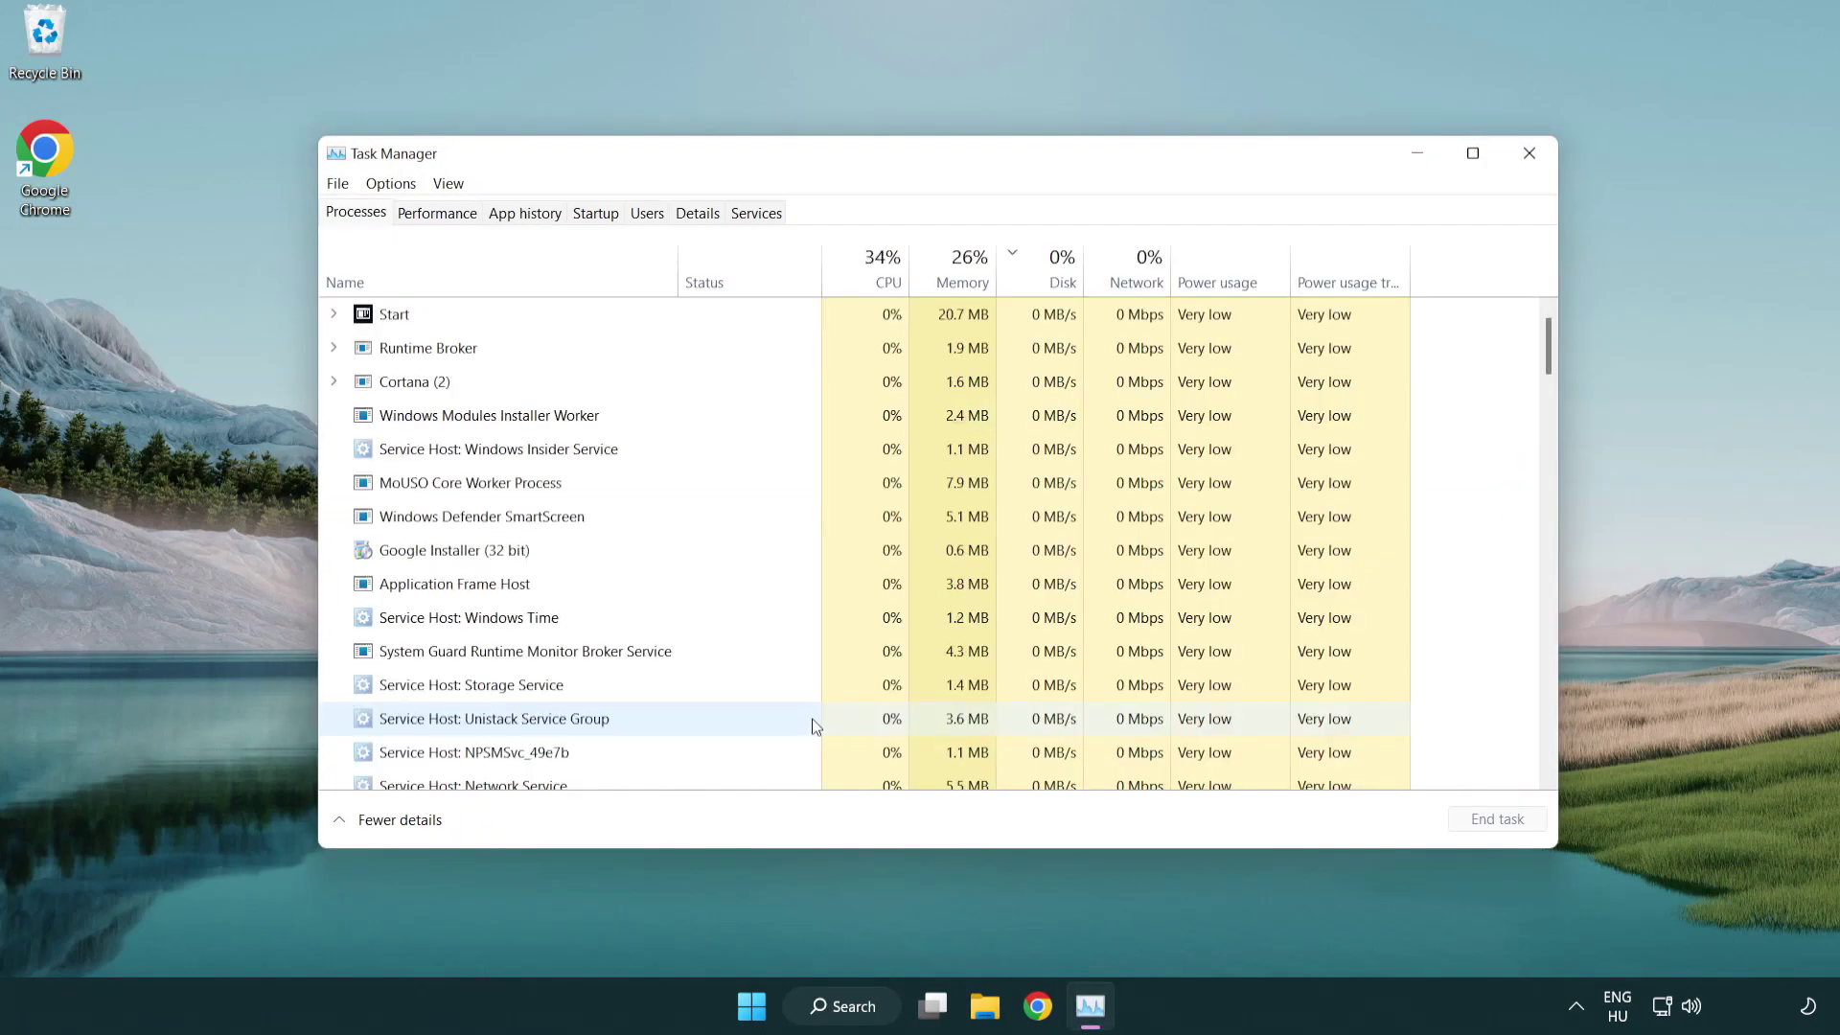
click(602, 221)
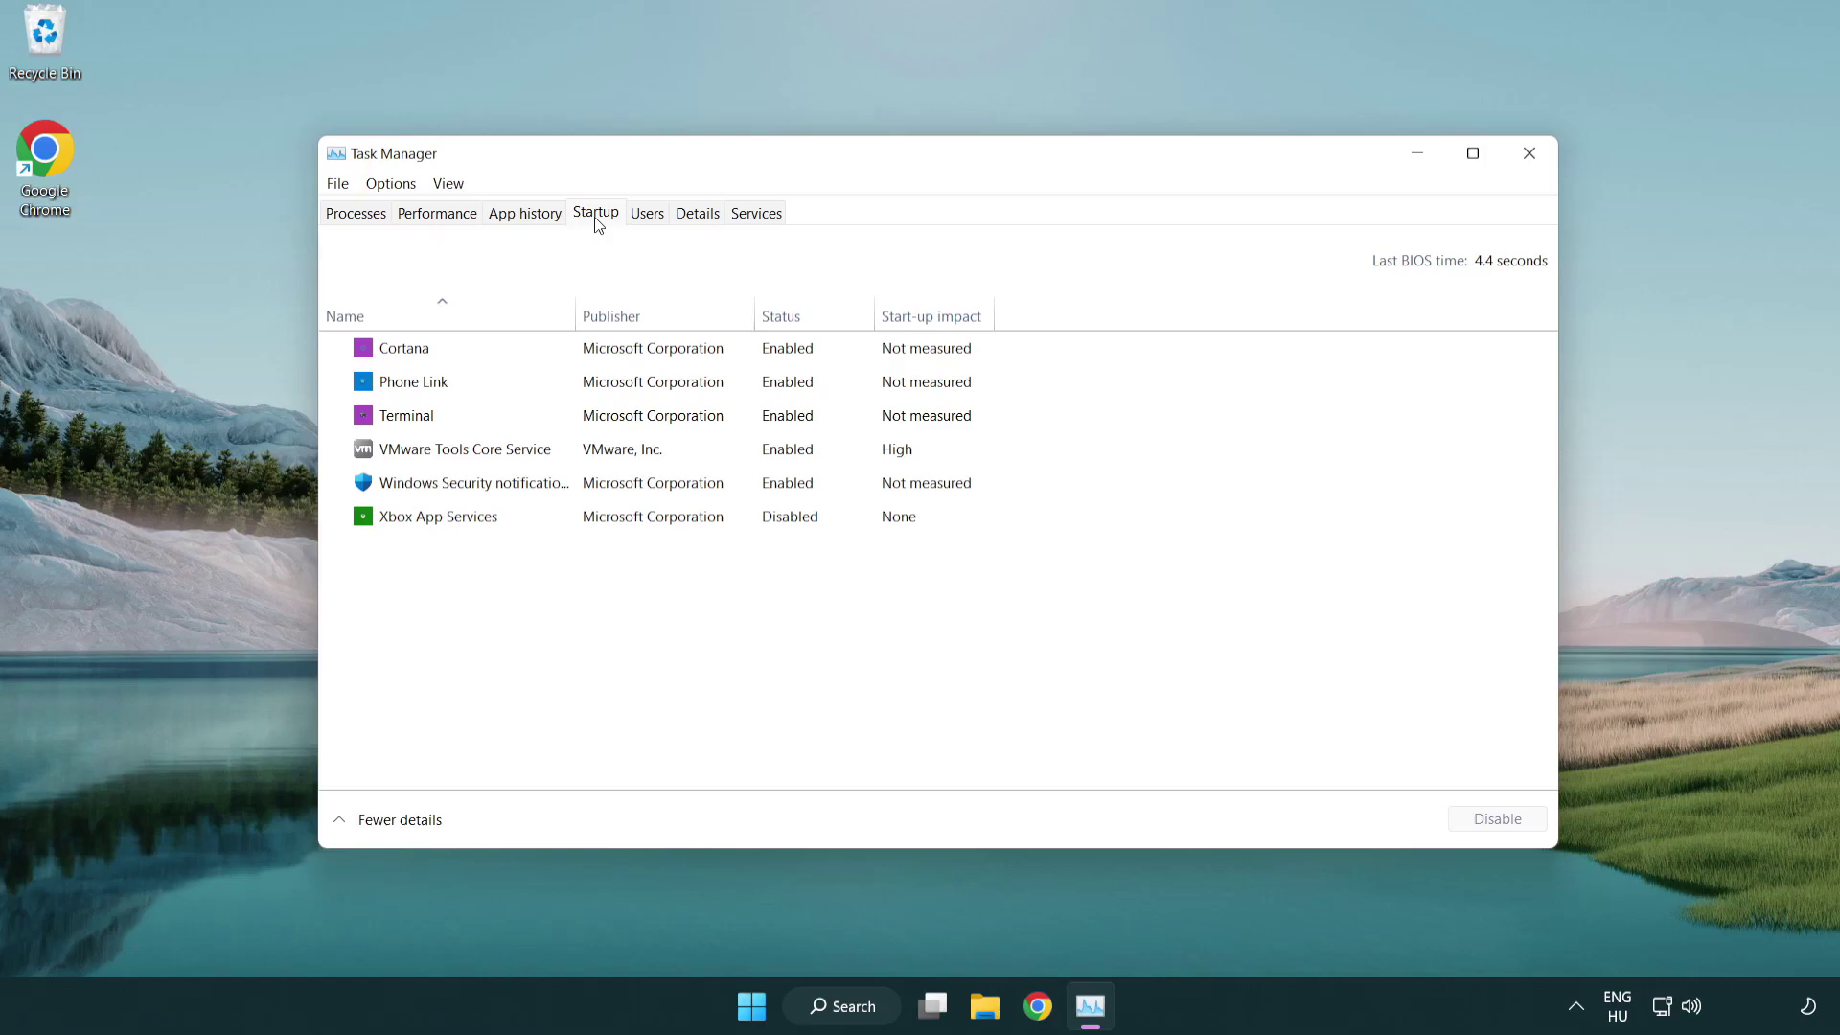
click(605, 420)
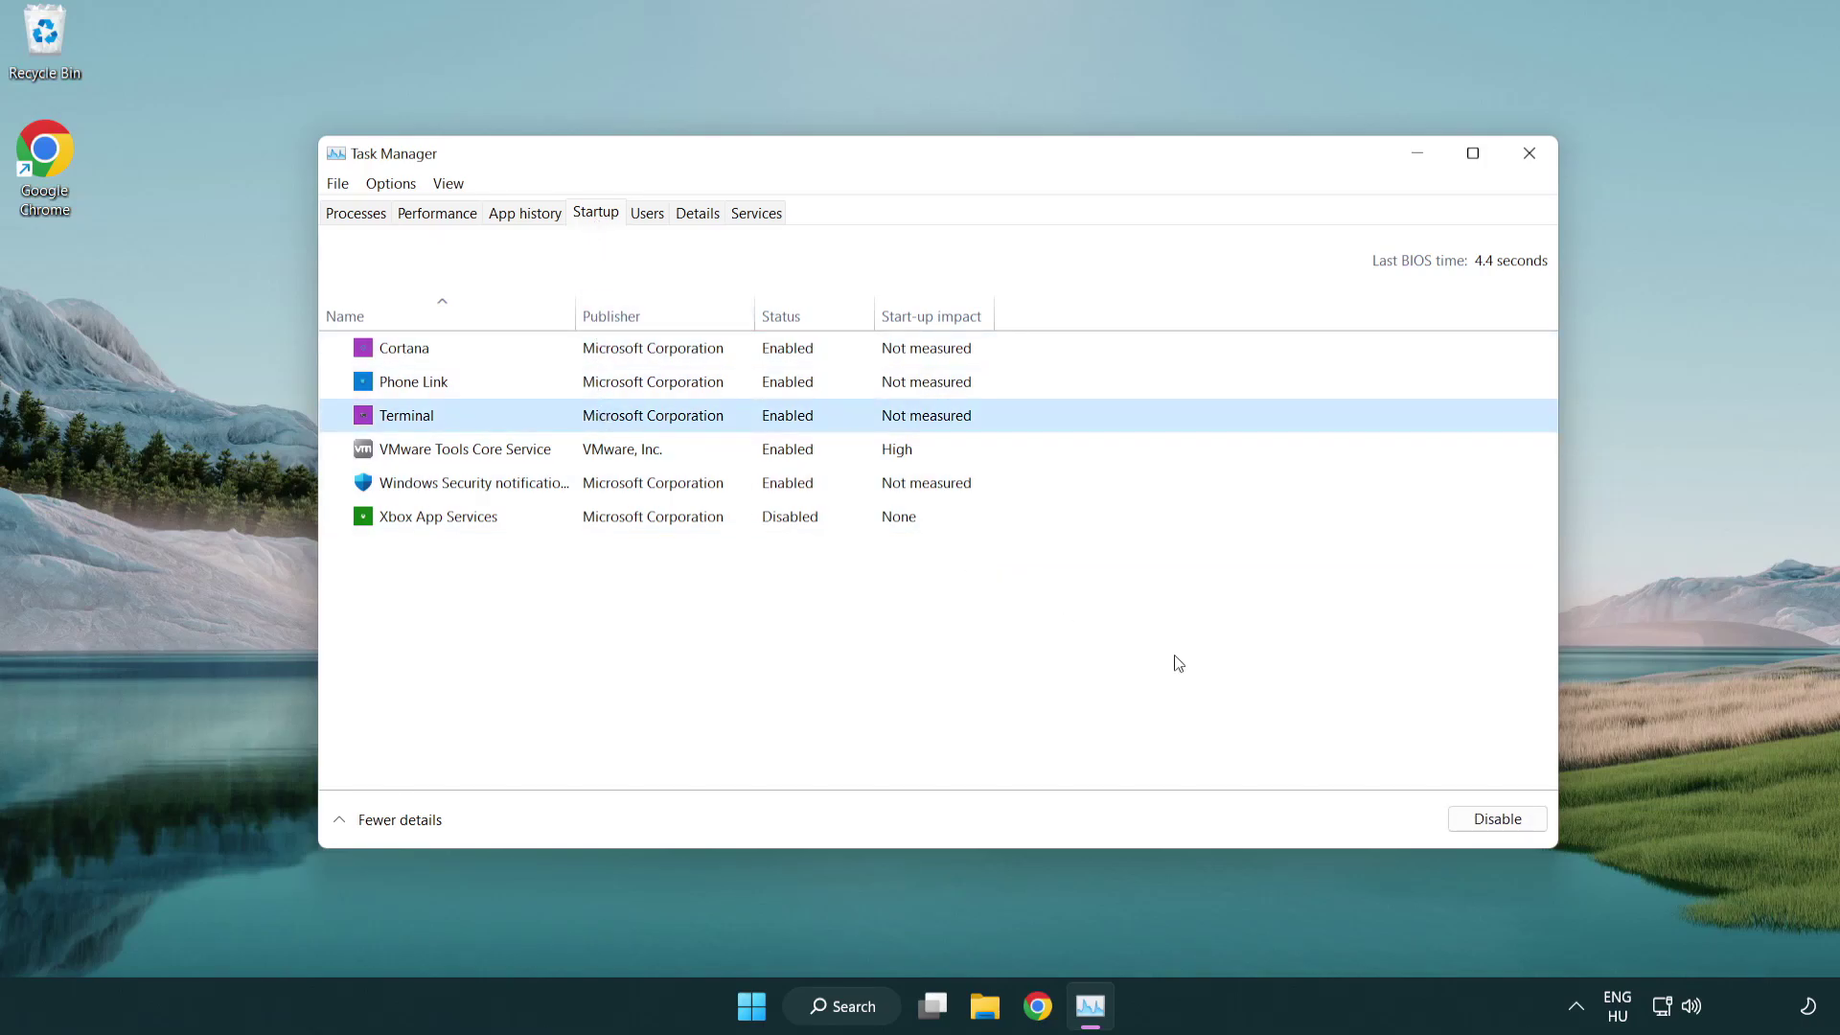
click(1466, 820)
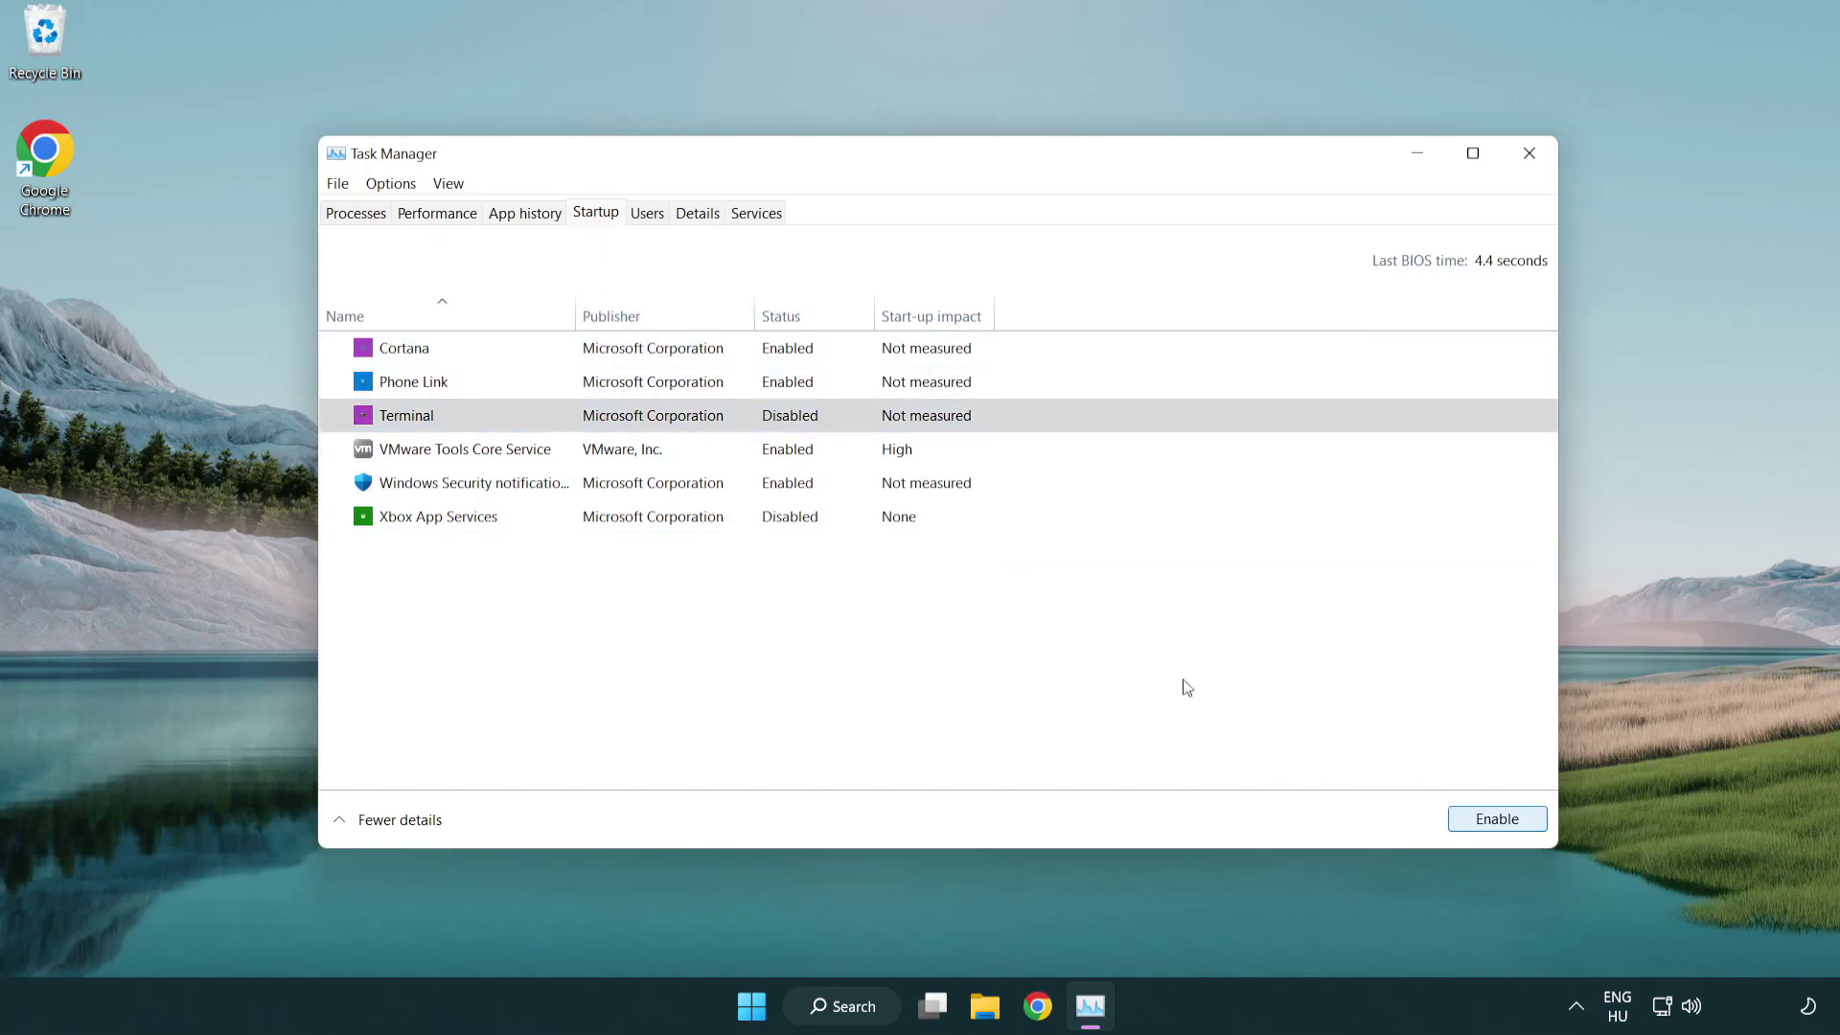
click(767, 385)
click(1498, 824)
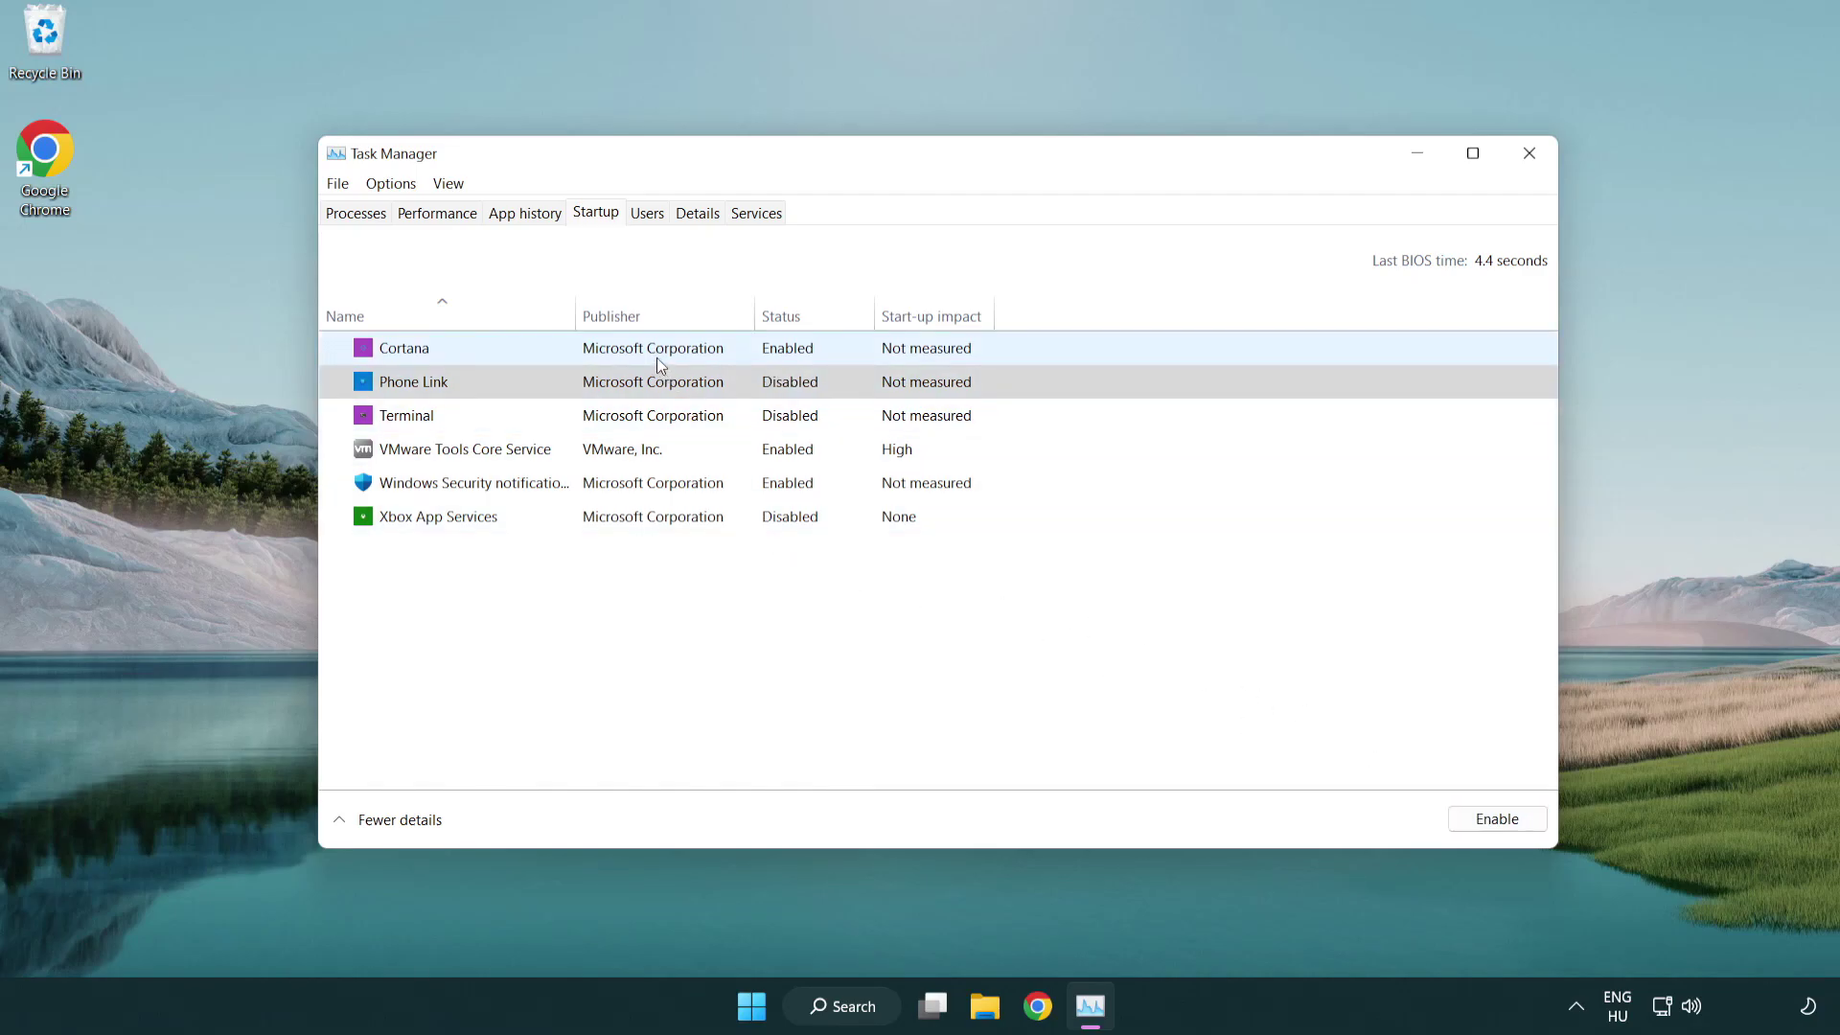
click(658, 359)
click(1480, 817)
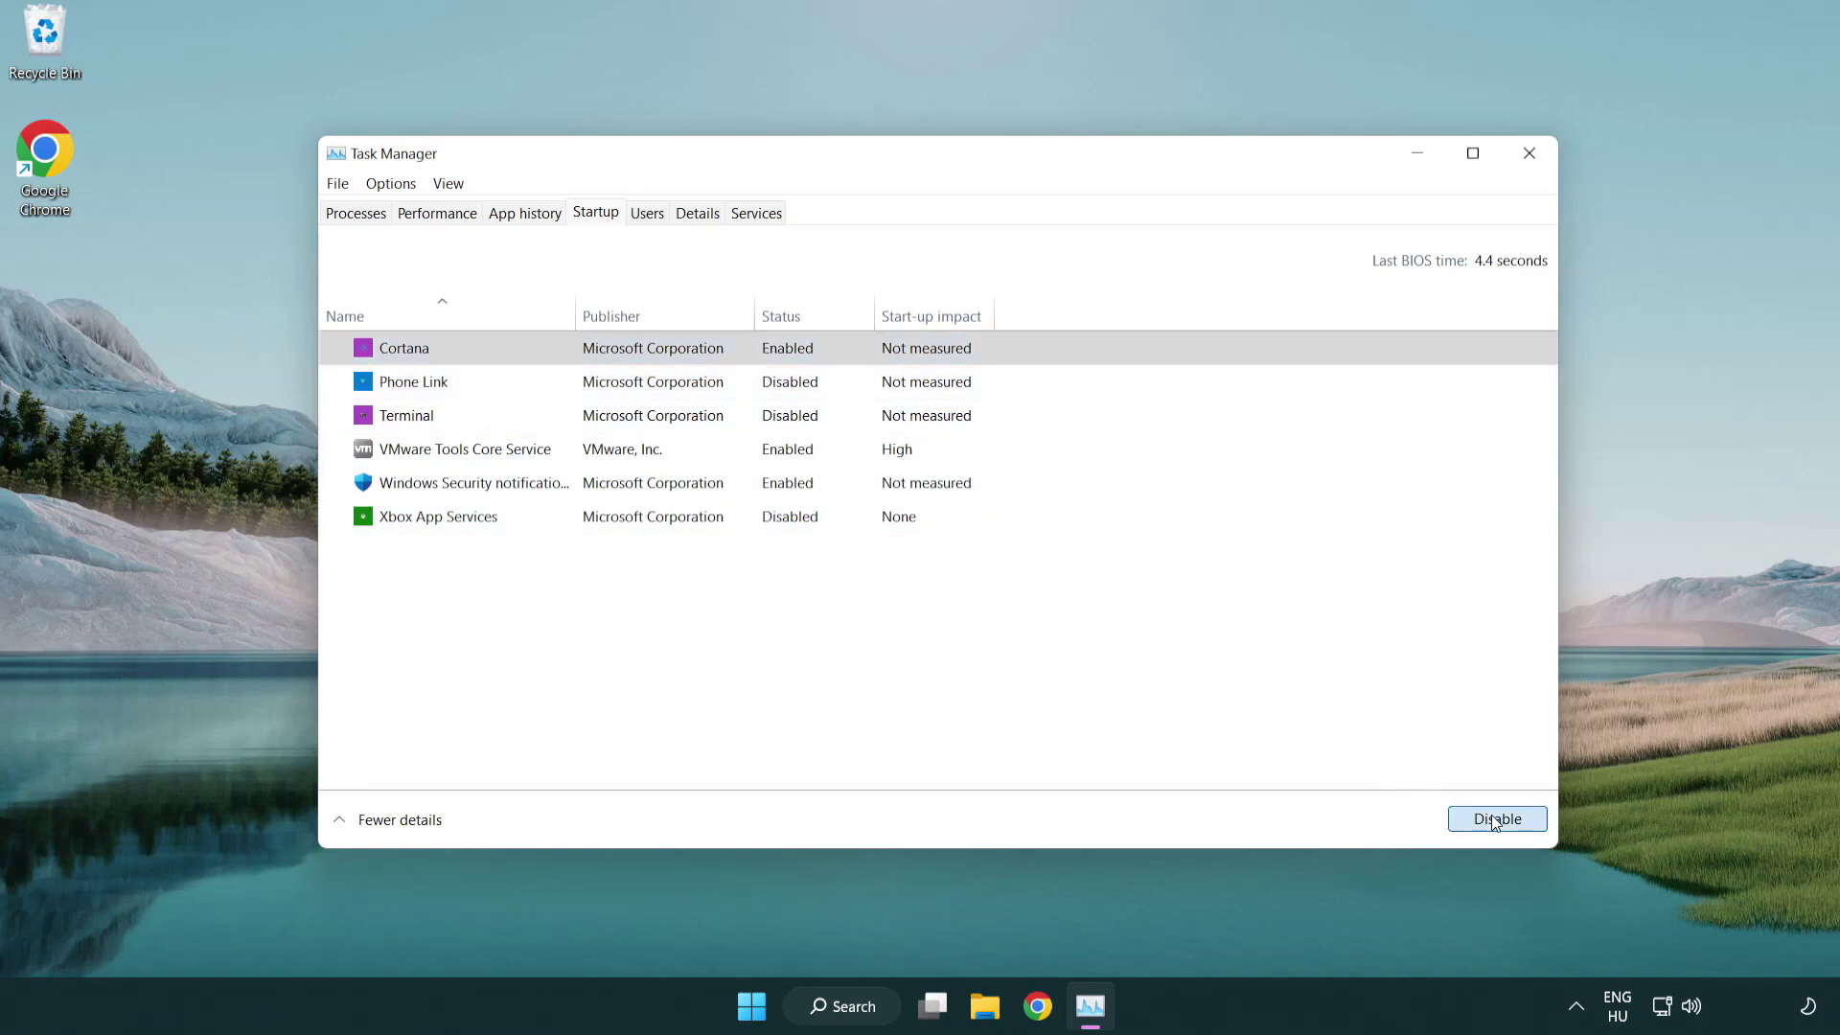
click(874, 492)
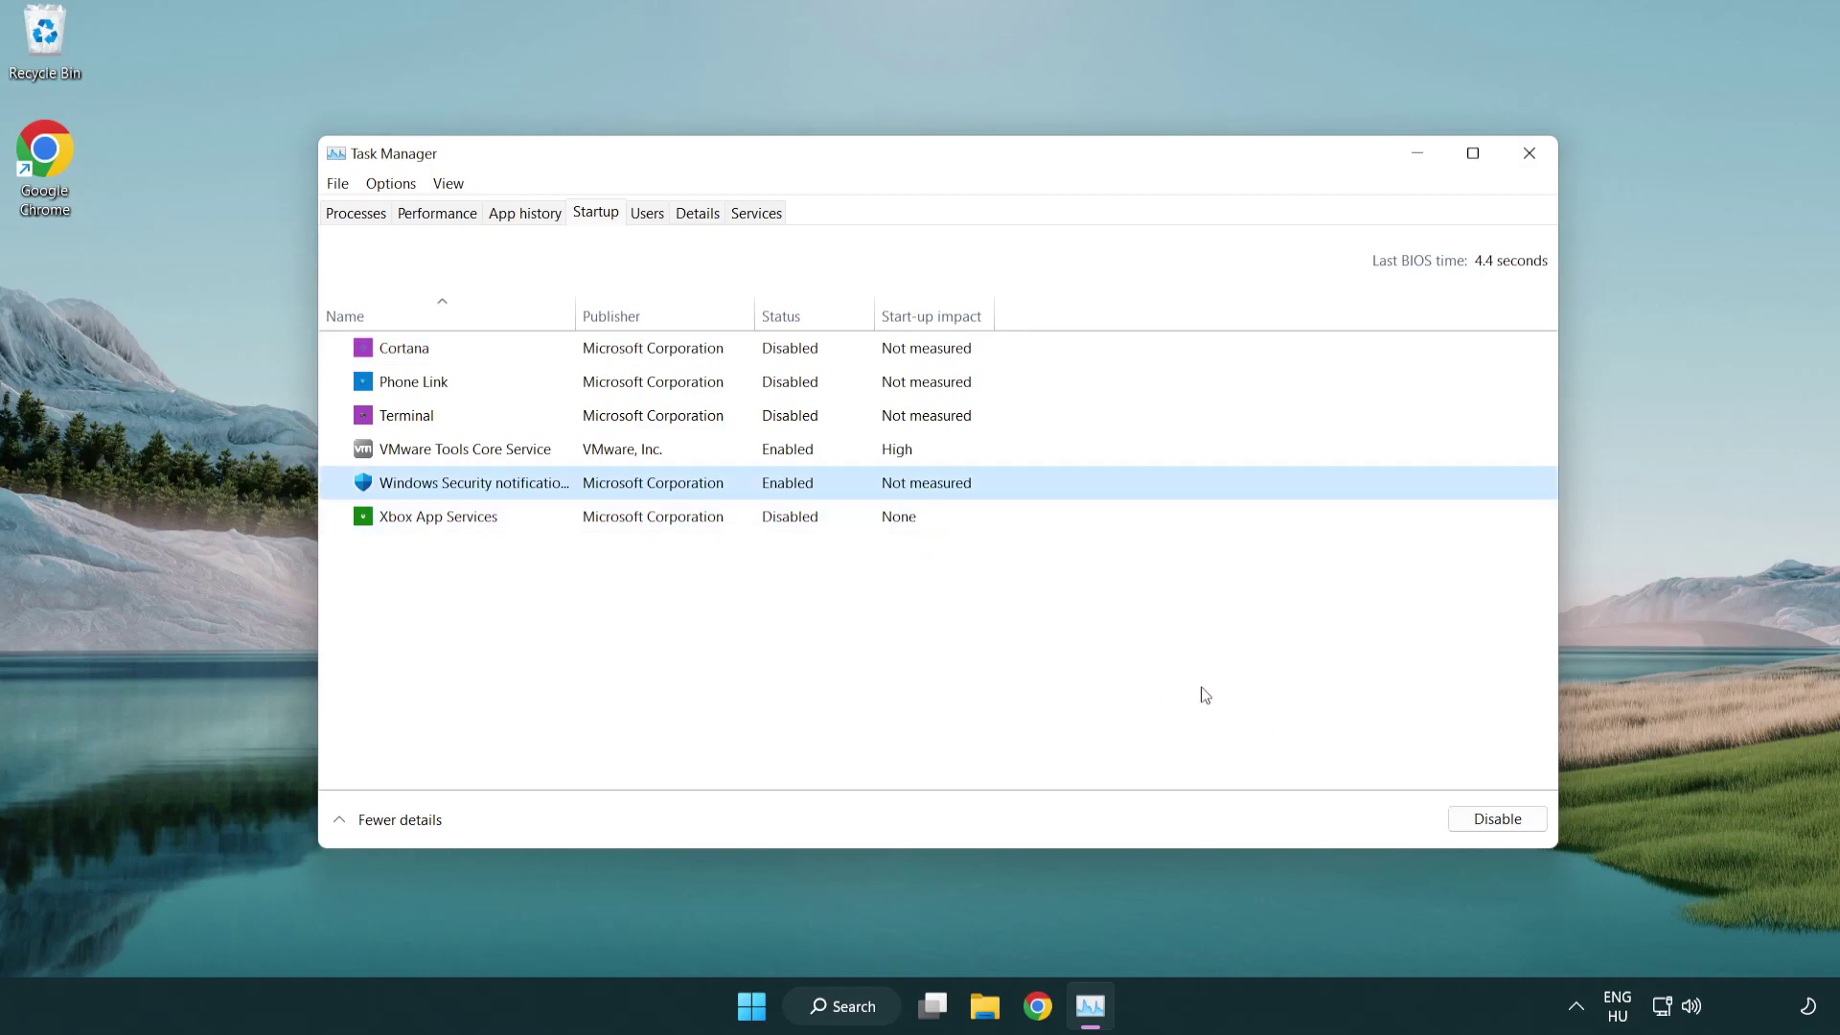
click(1476, 821)
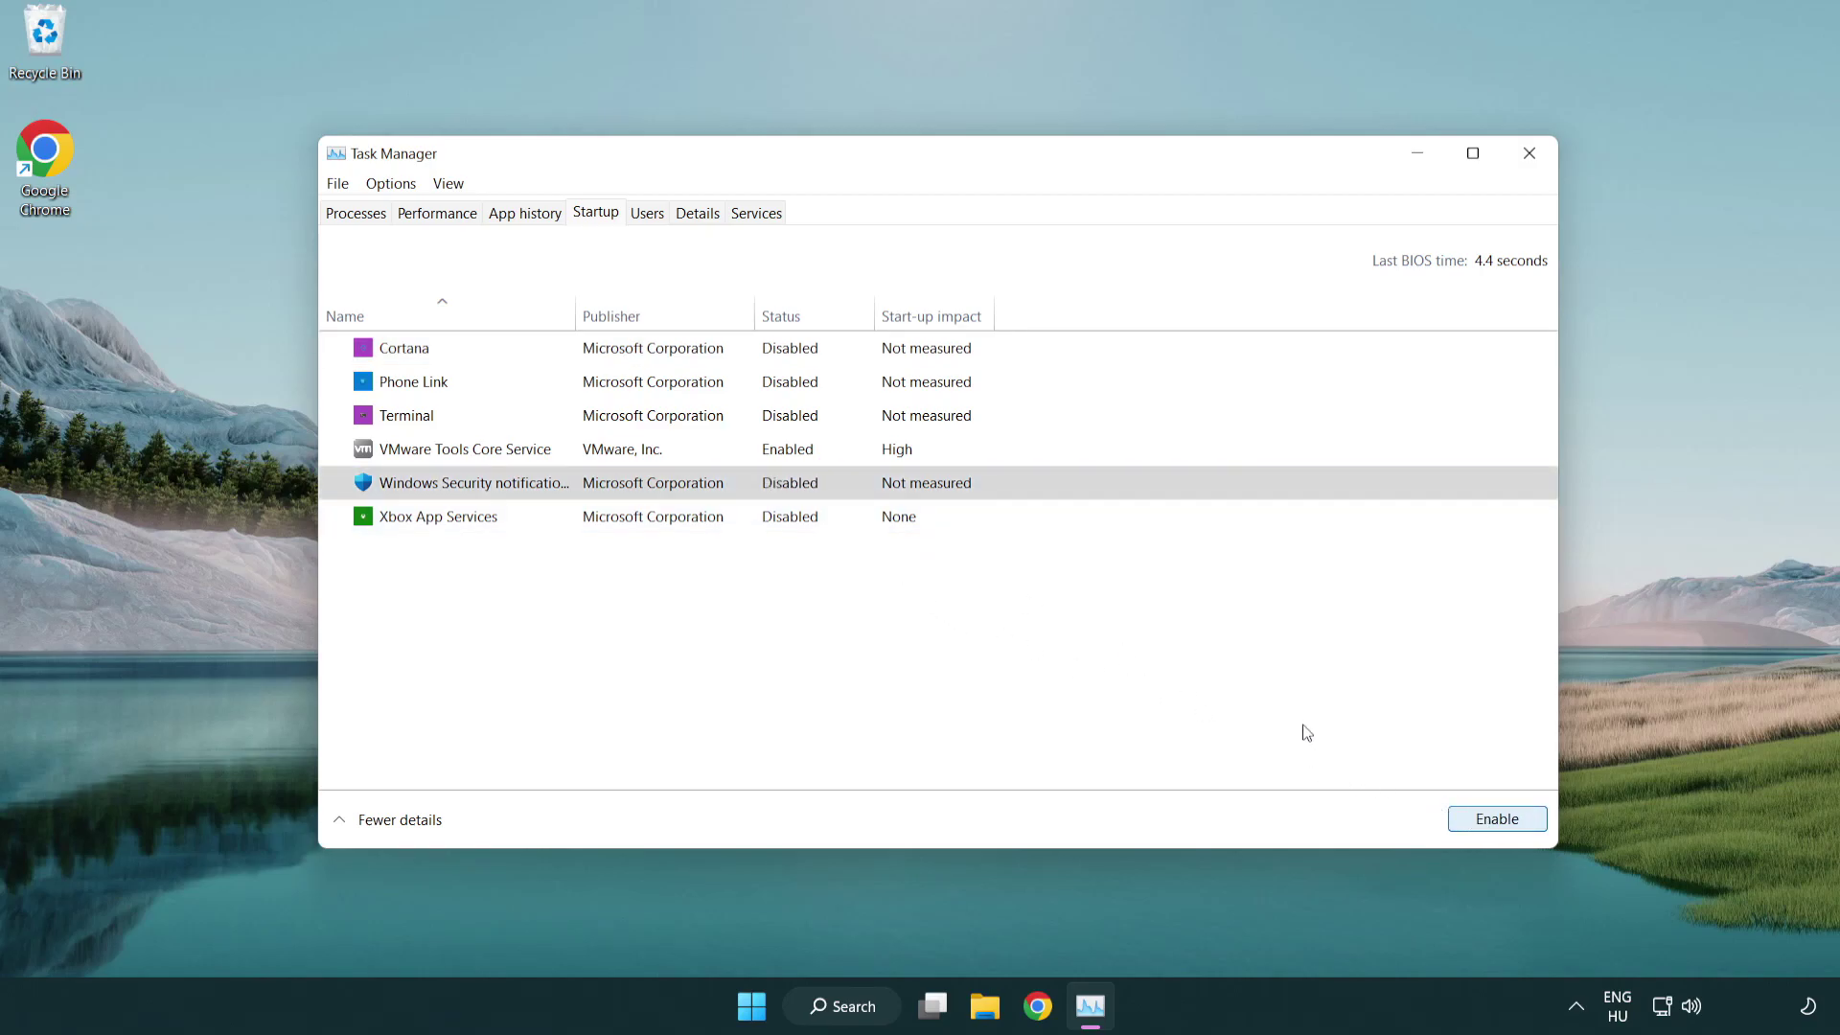
click(1531, 155)
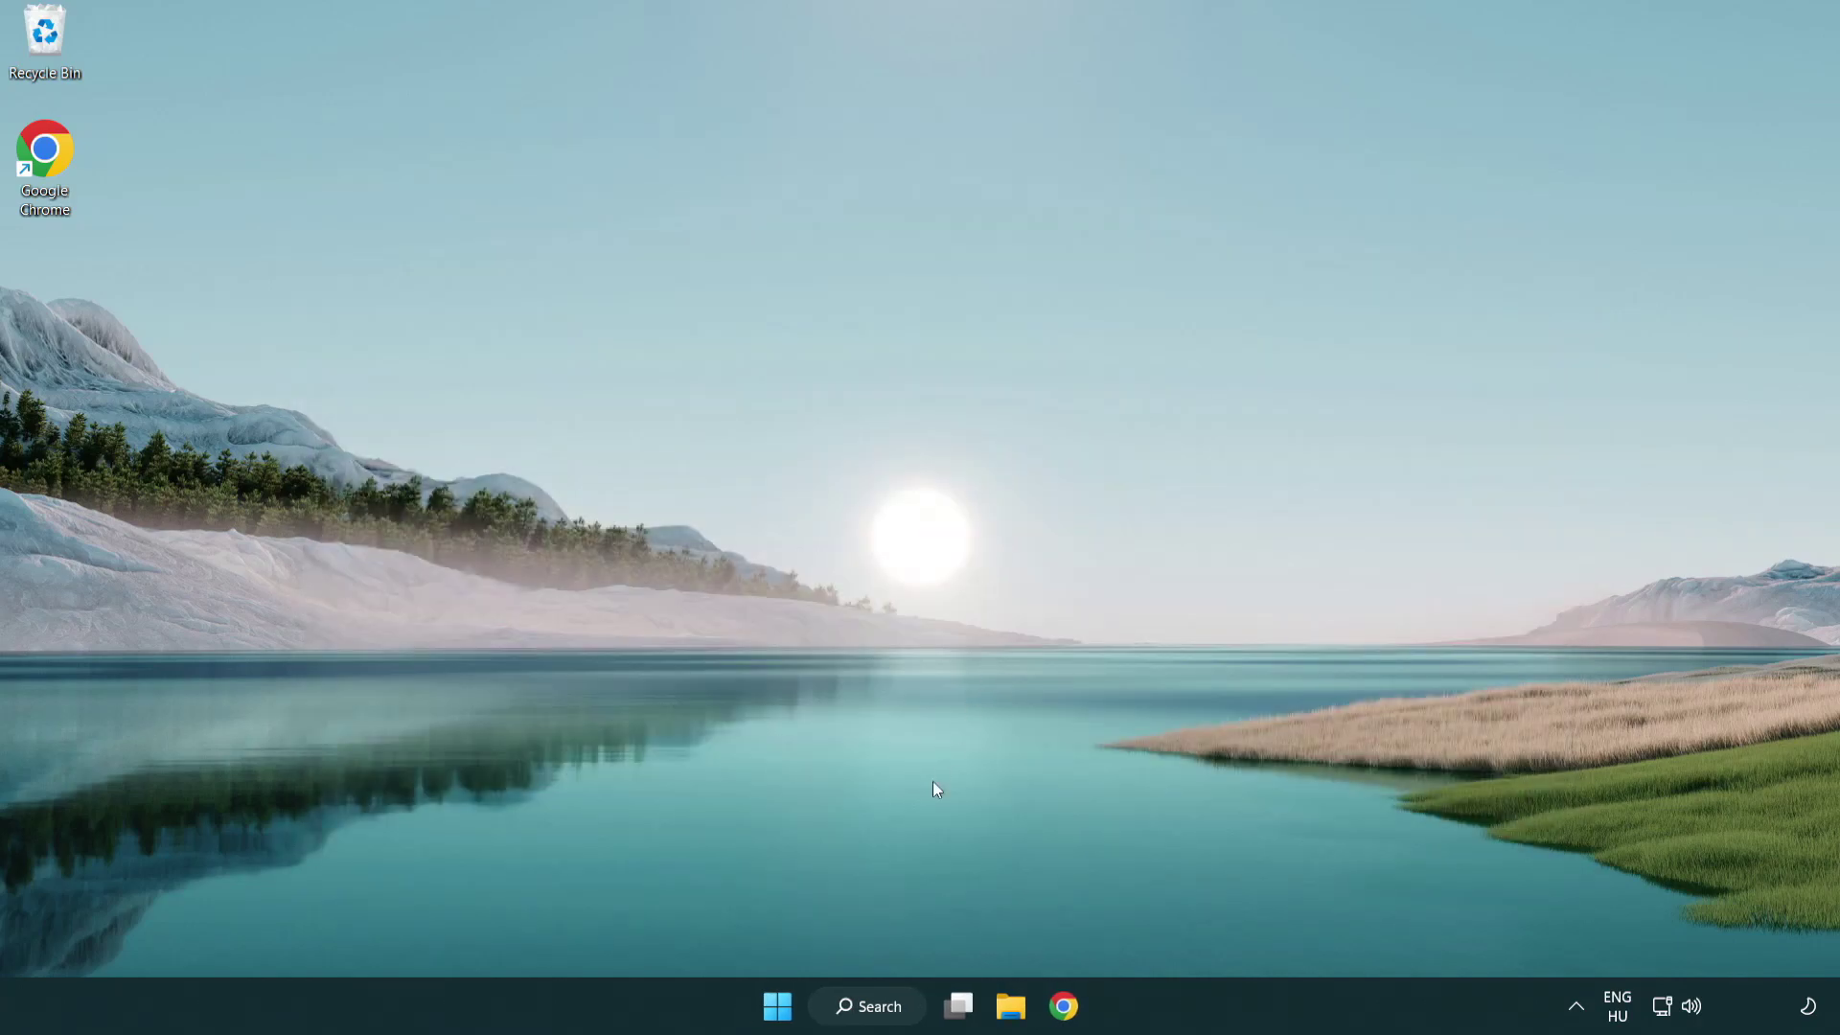
- Find Command Prompt with the search term cmd, run it as administrator and move its window towards the middle of the desktop
click(861, 999)
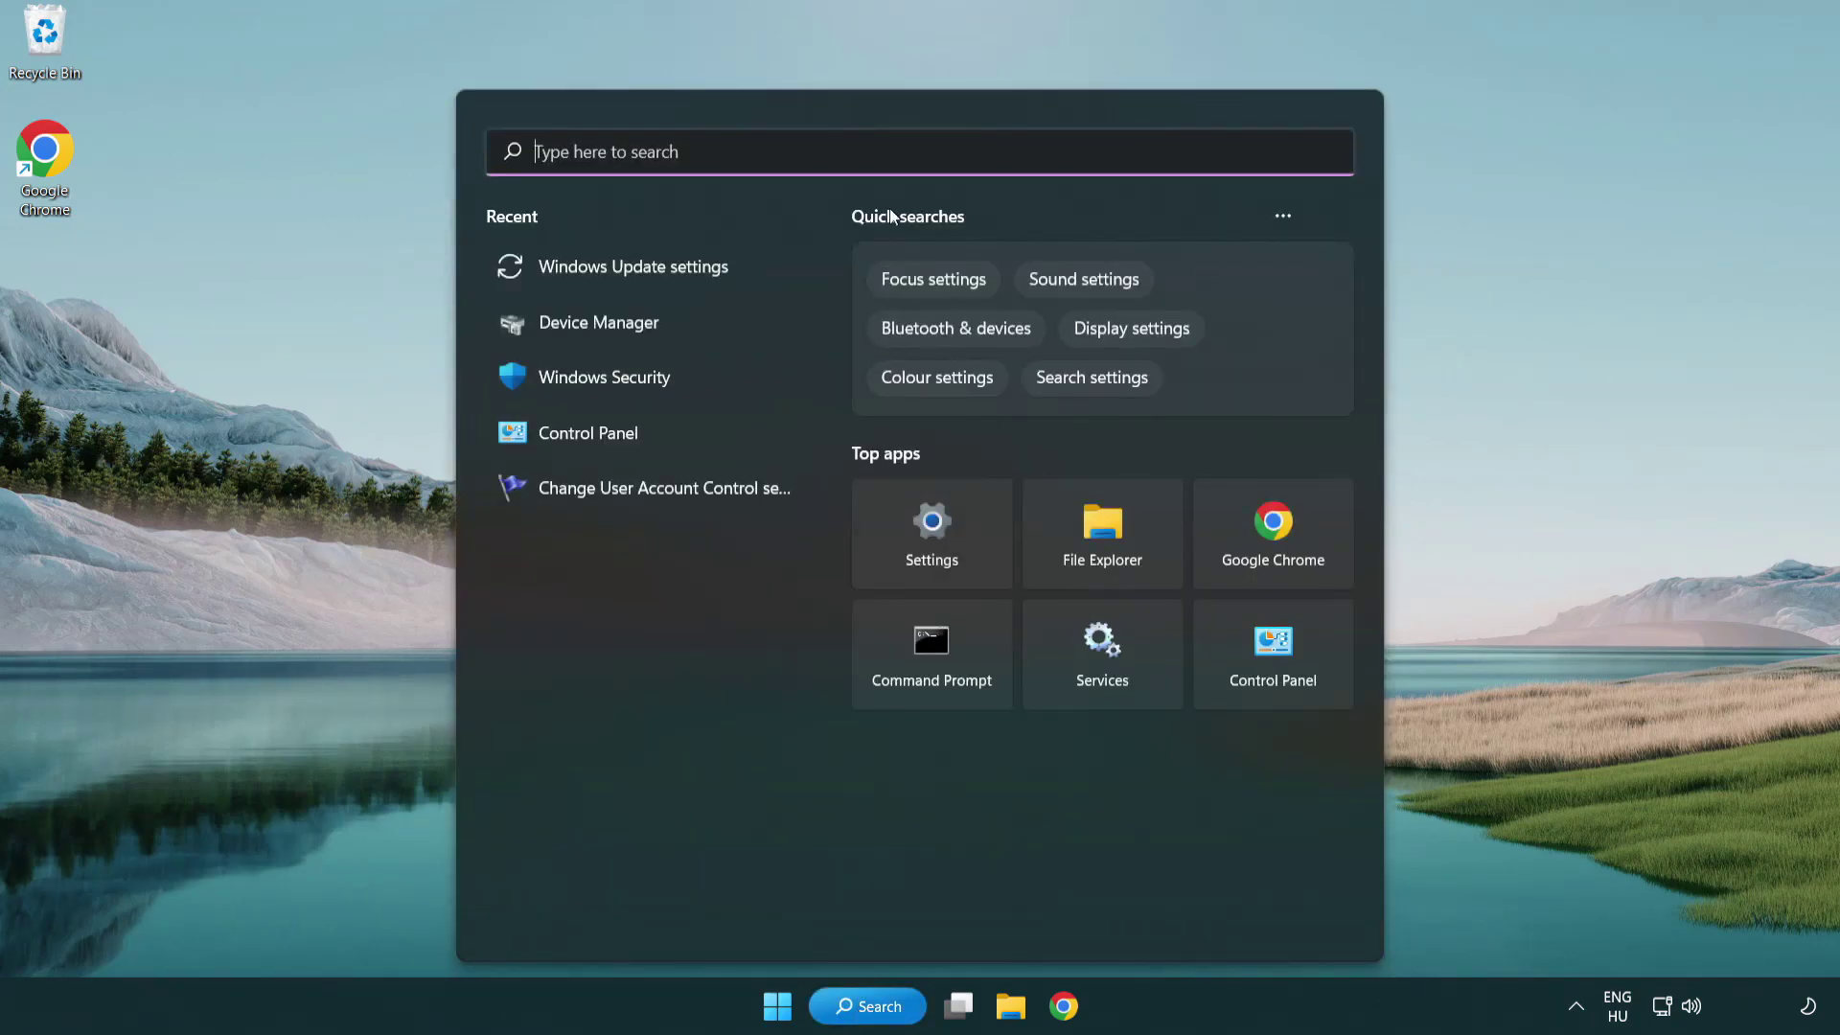
text(cmd)
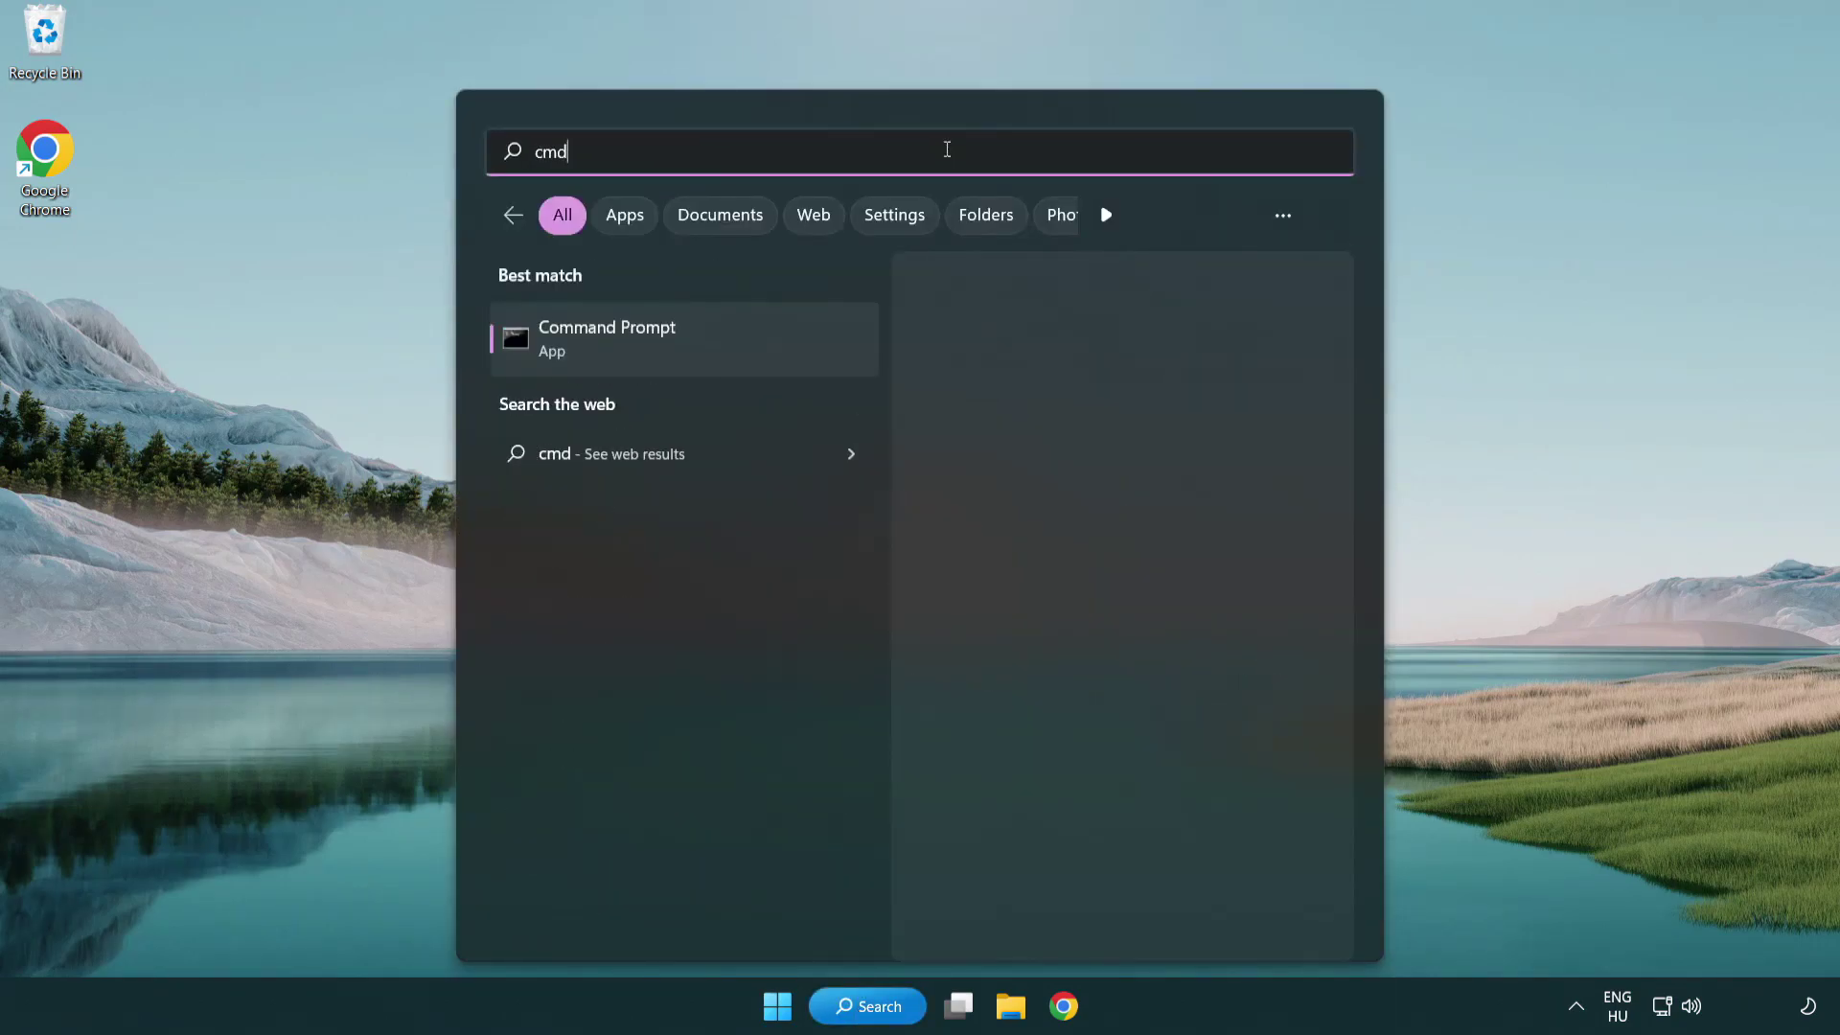
right_click(707, 352)
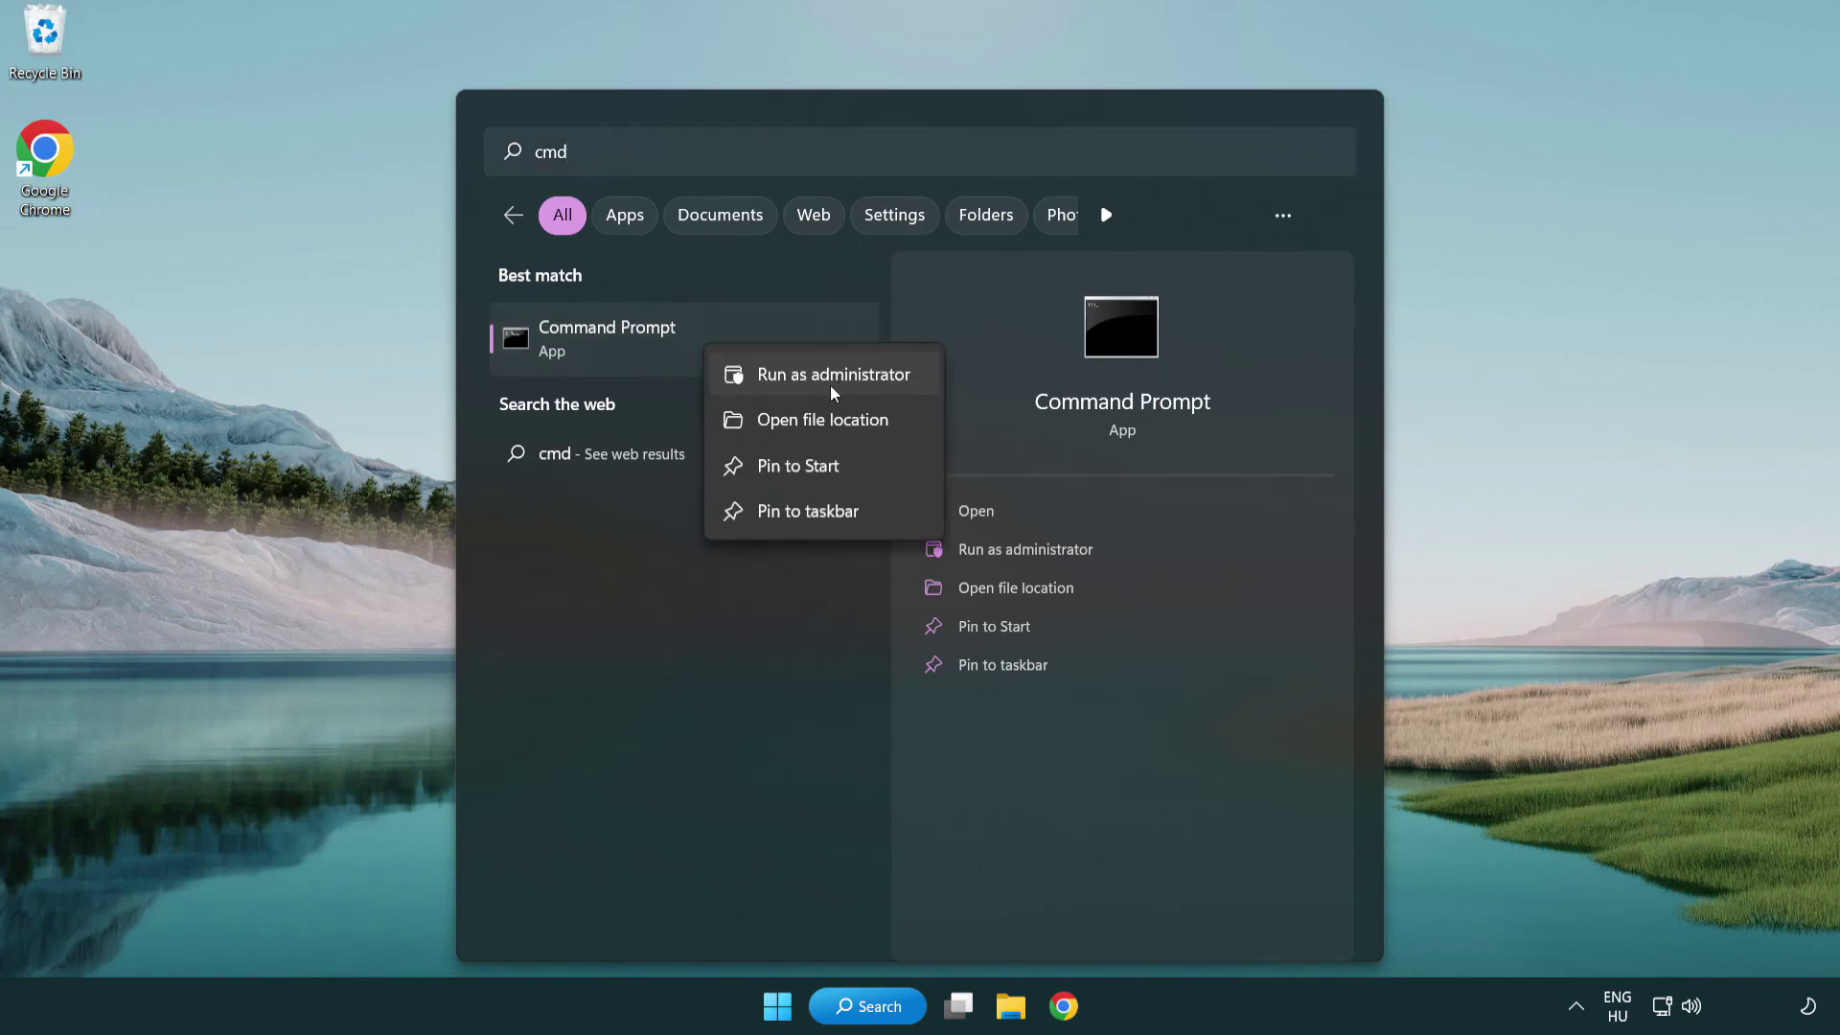
click(830, 376)
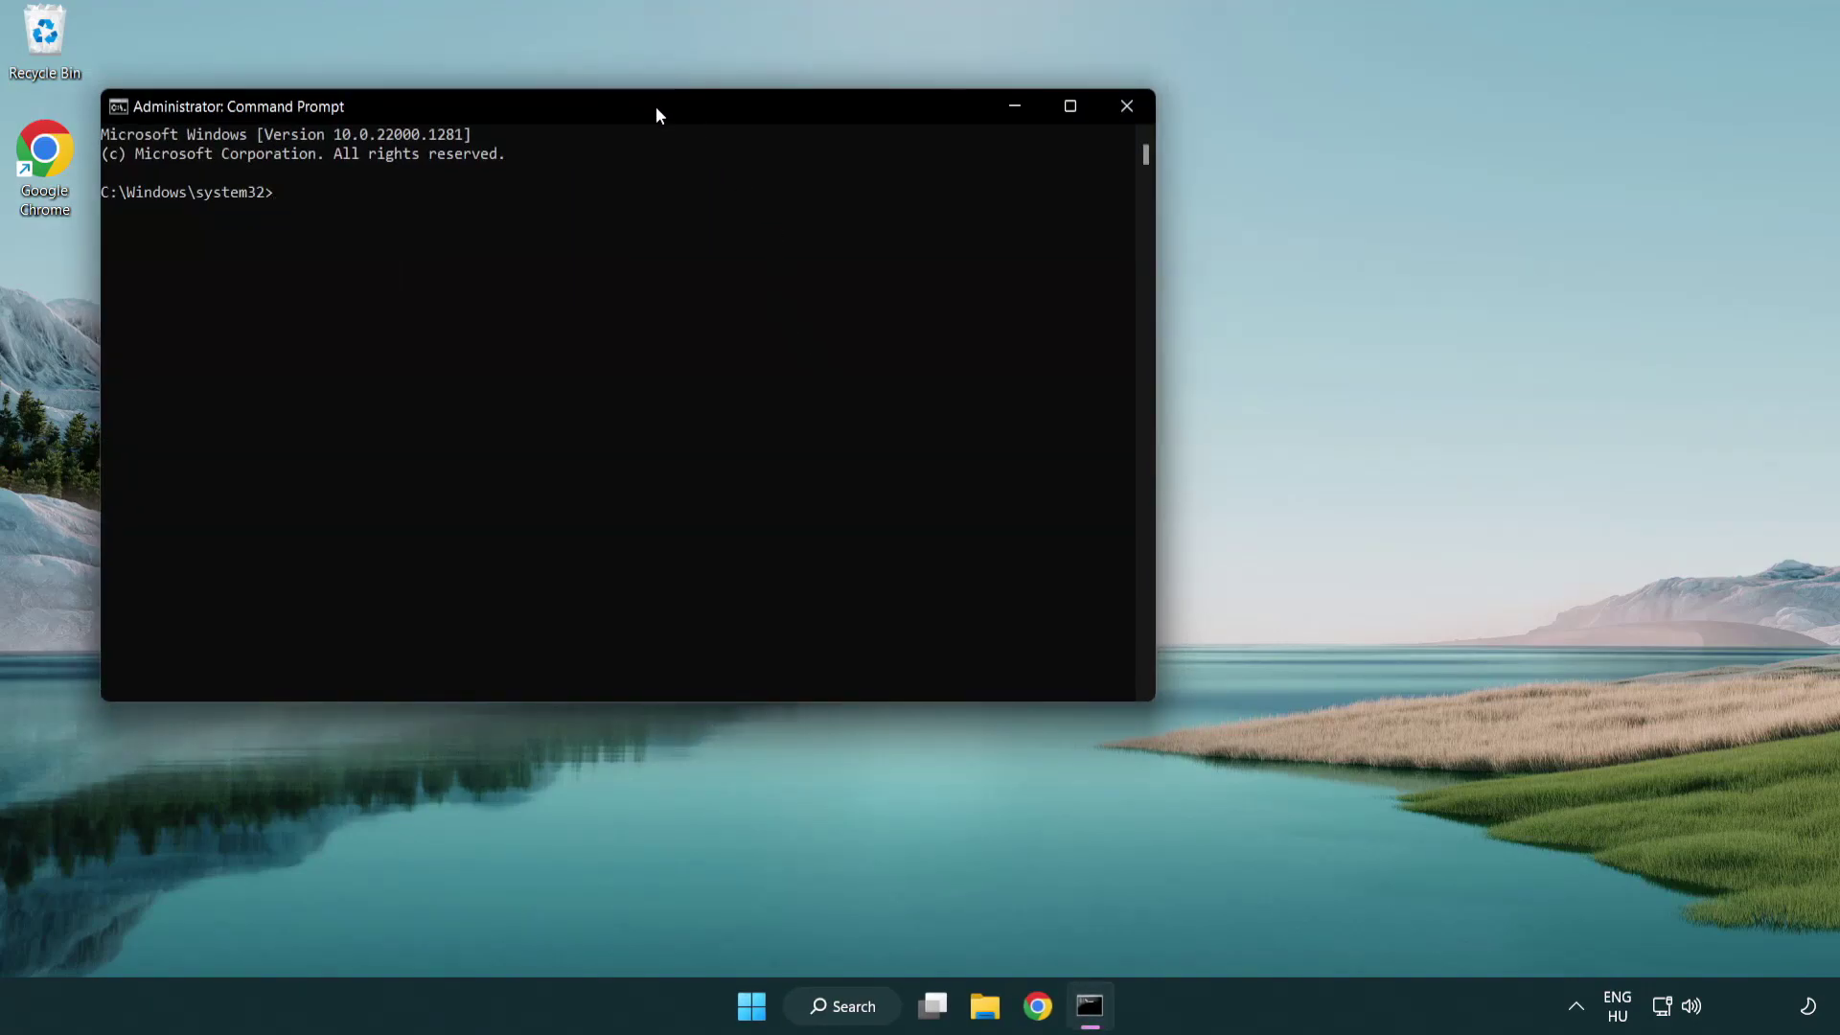
drag(659, 115, 928, 192)
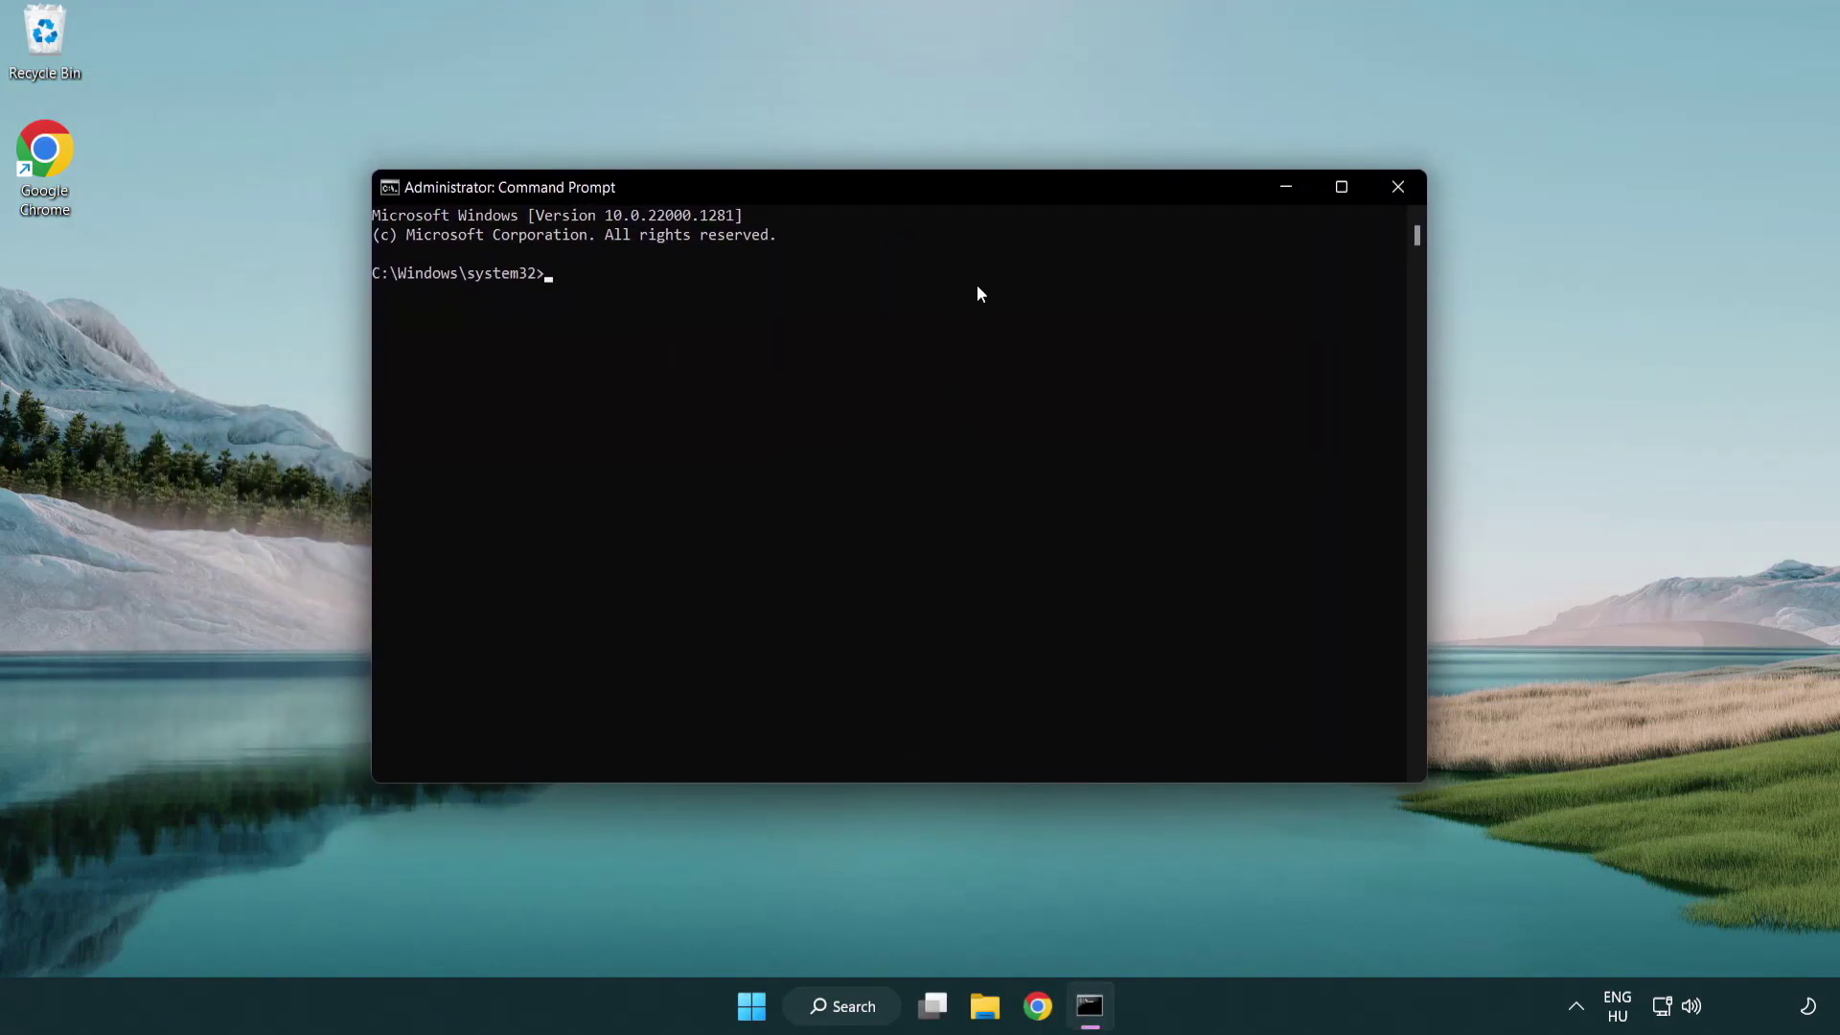
- Run the system file scan with sfc /scannow, close Command Prompt and bring up the computer's power options
text(sfc /scannow)
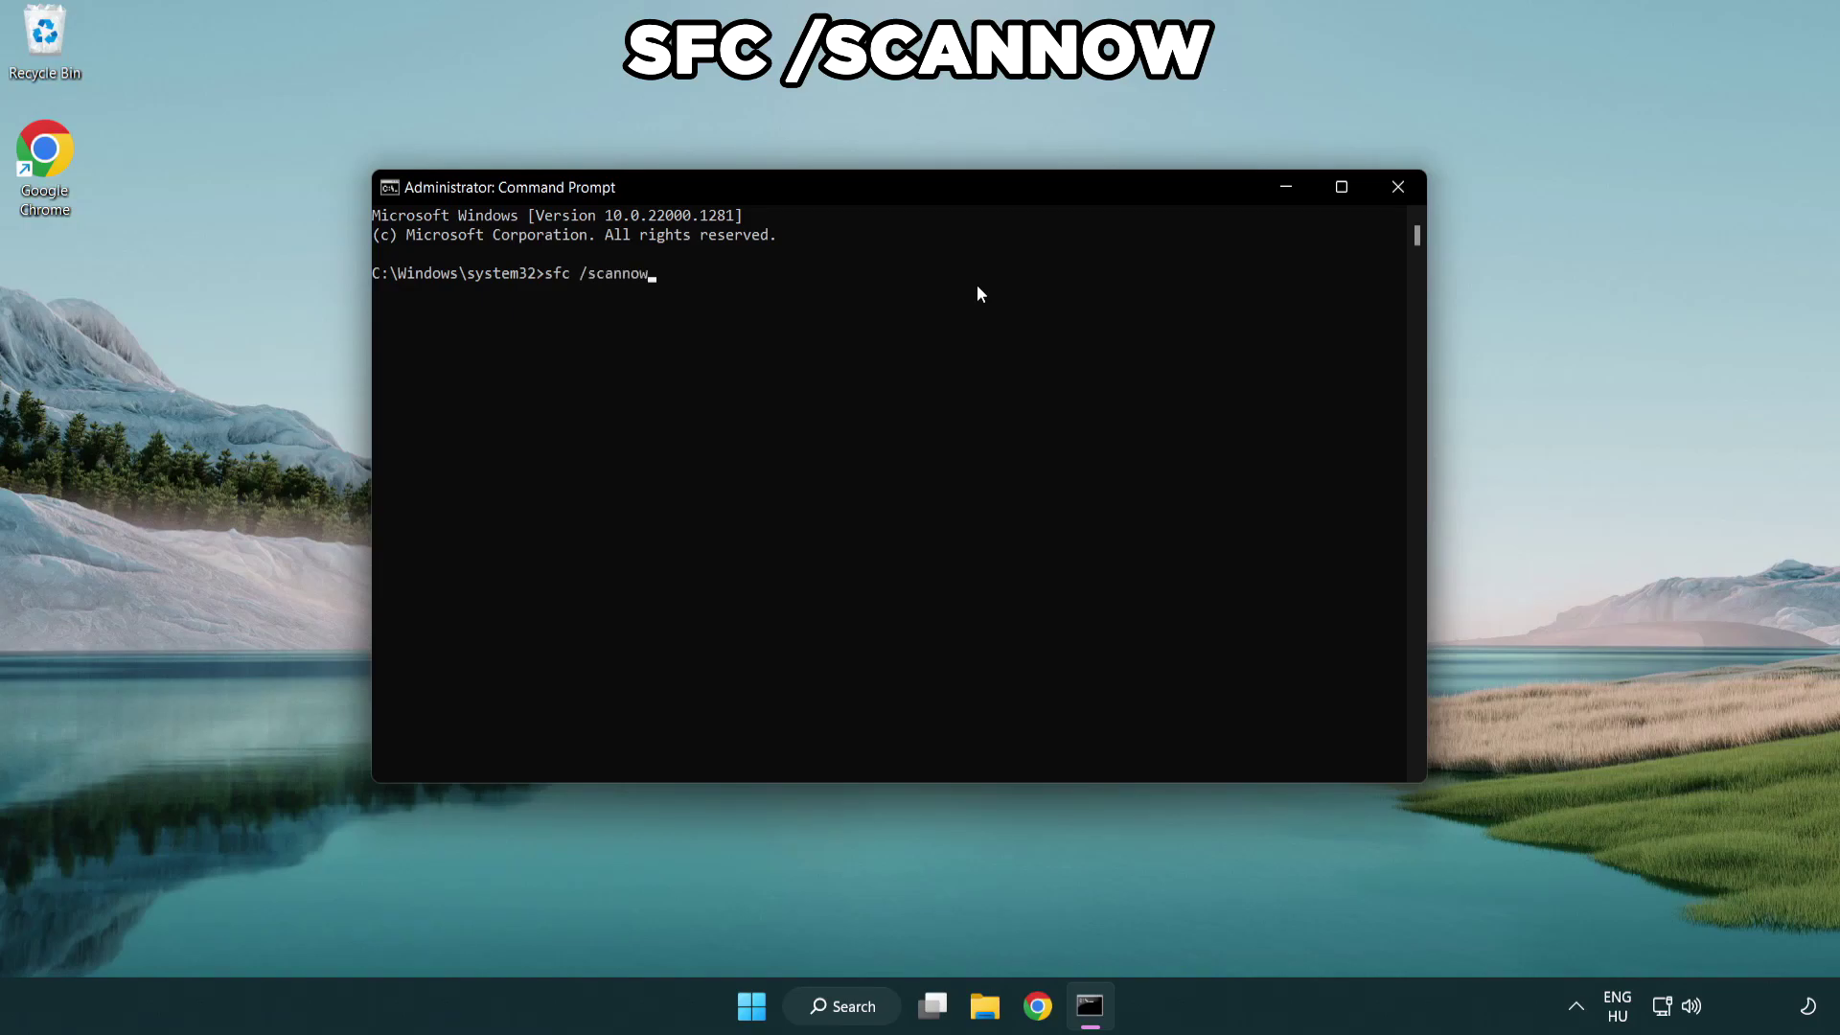
key(Return)
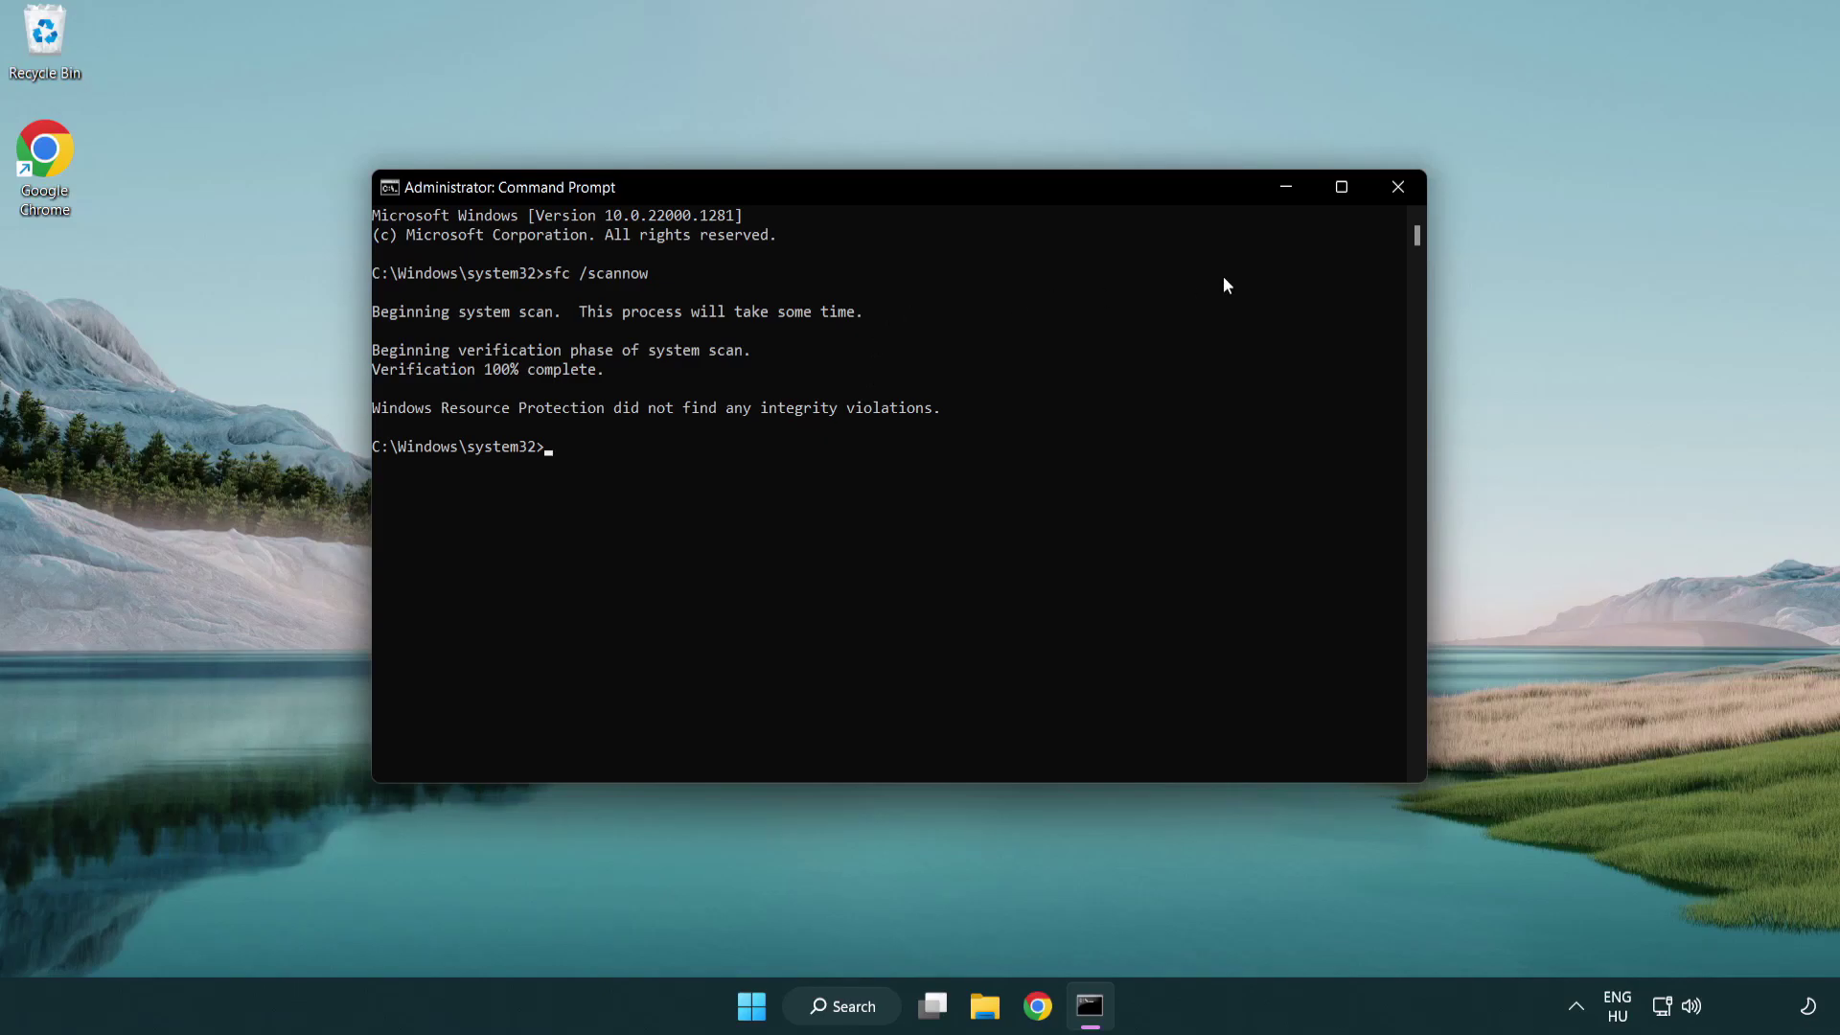
click(1405, 195)
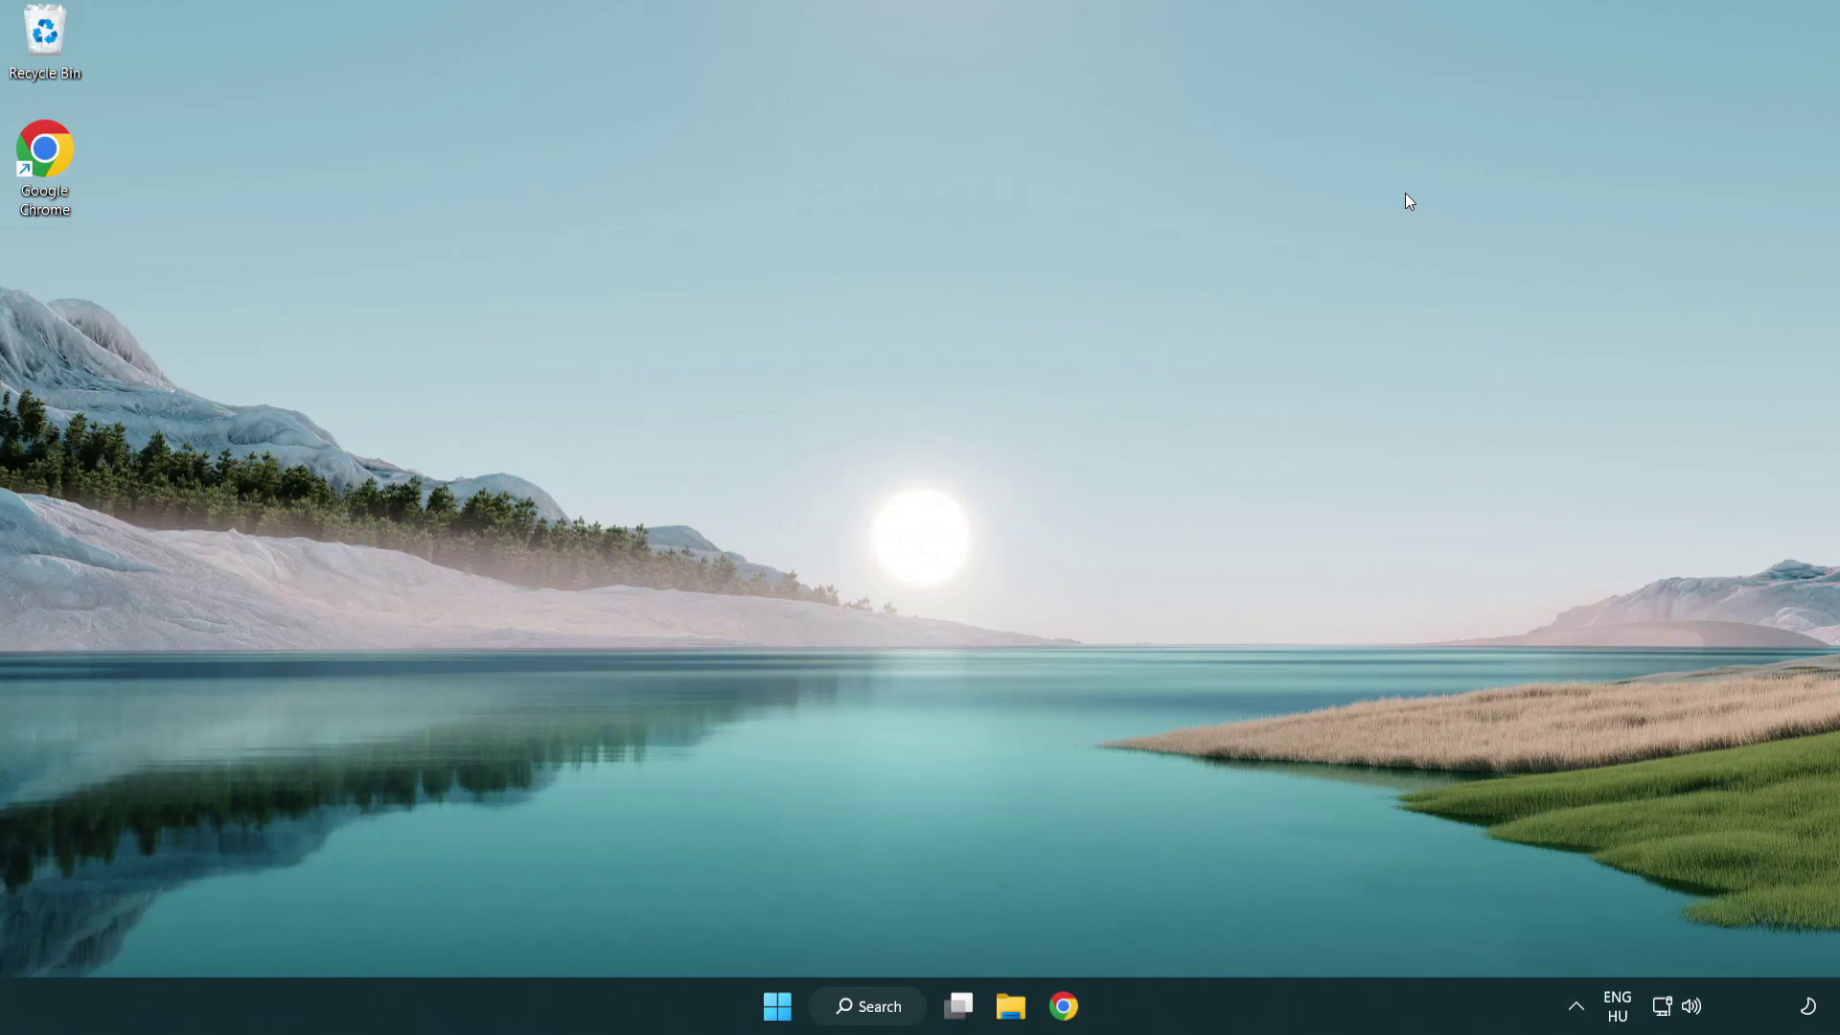
key(super)
click(1220, 922)
- Search for security, open Windows Security and go to the exclusions in the virus and threat protection settings
click(880, 1014)
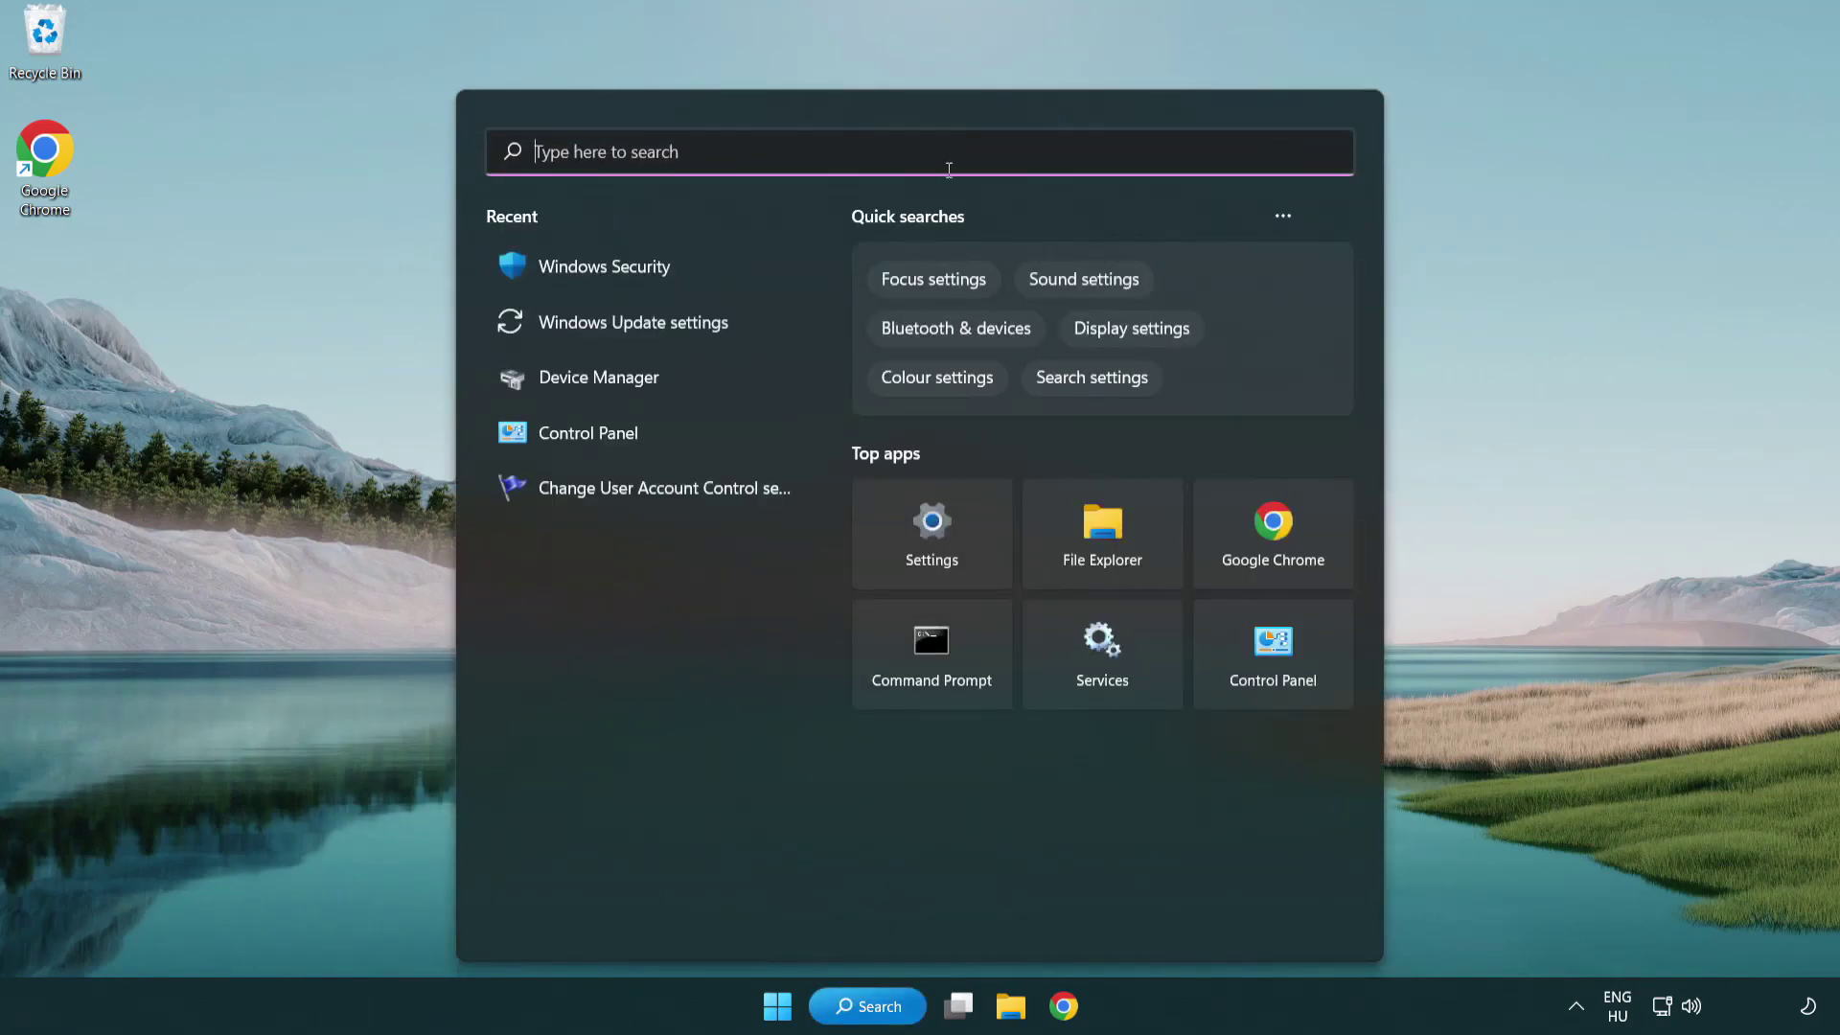
text(sec)
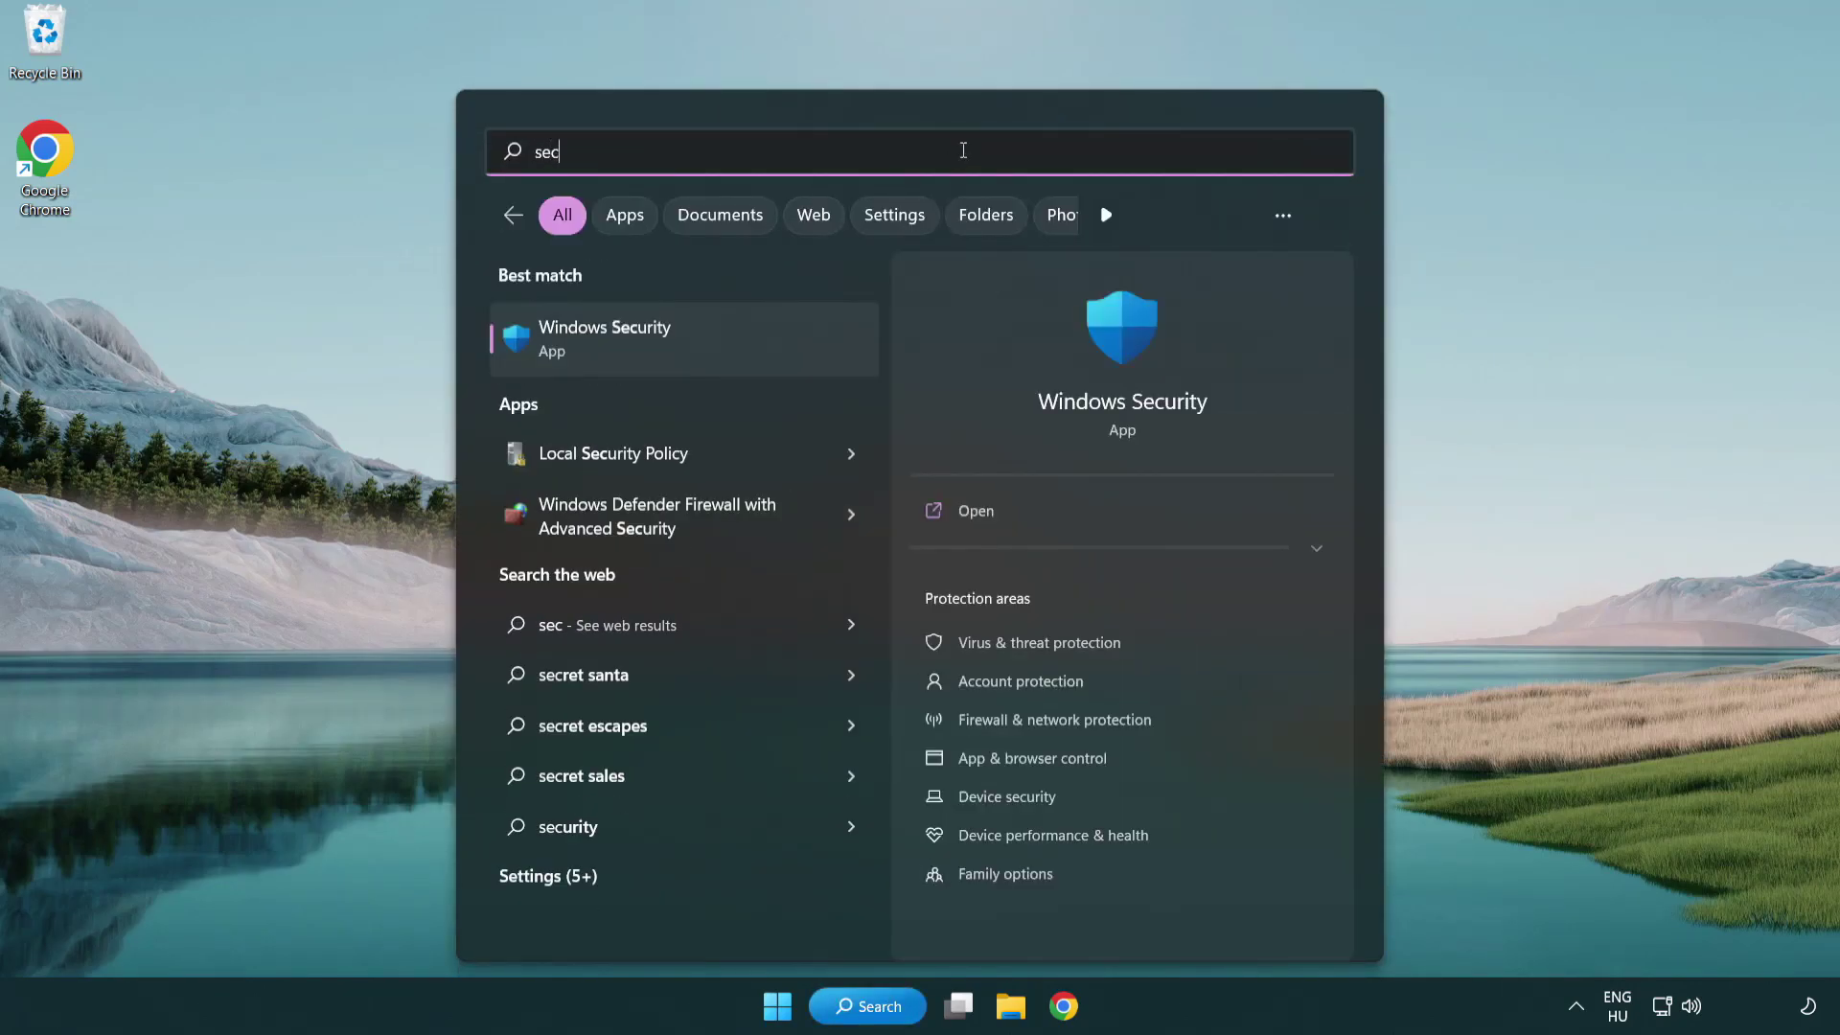
text(urity)
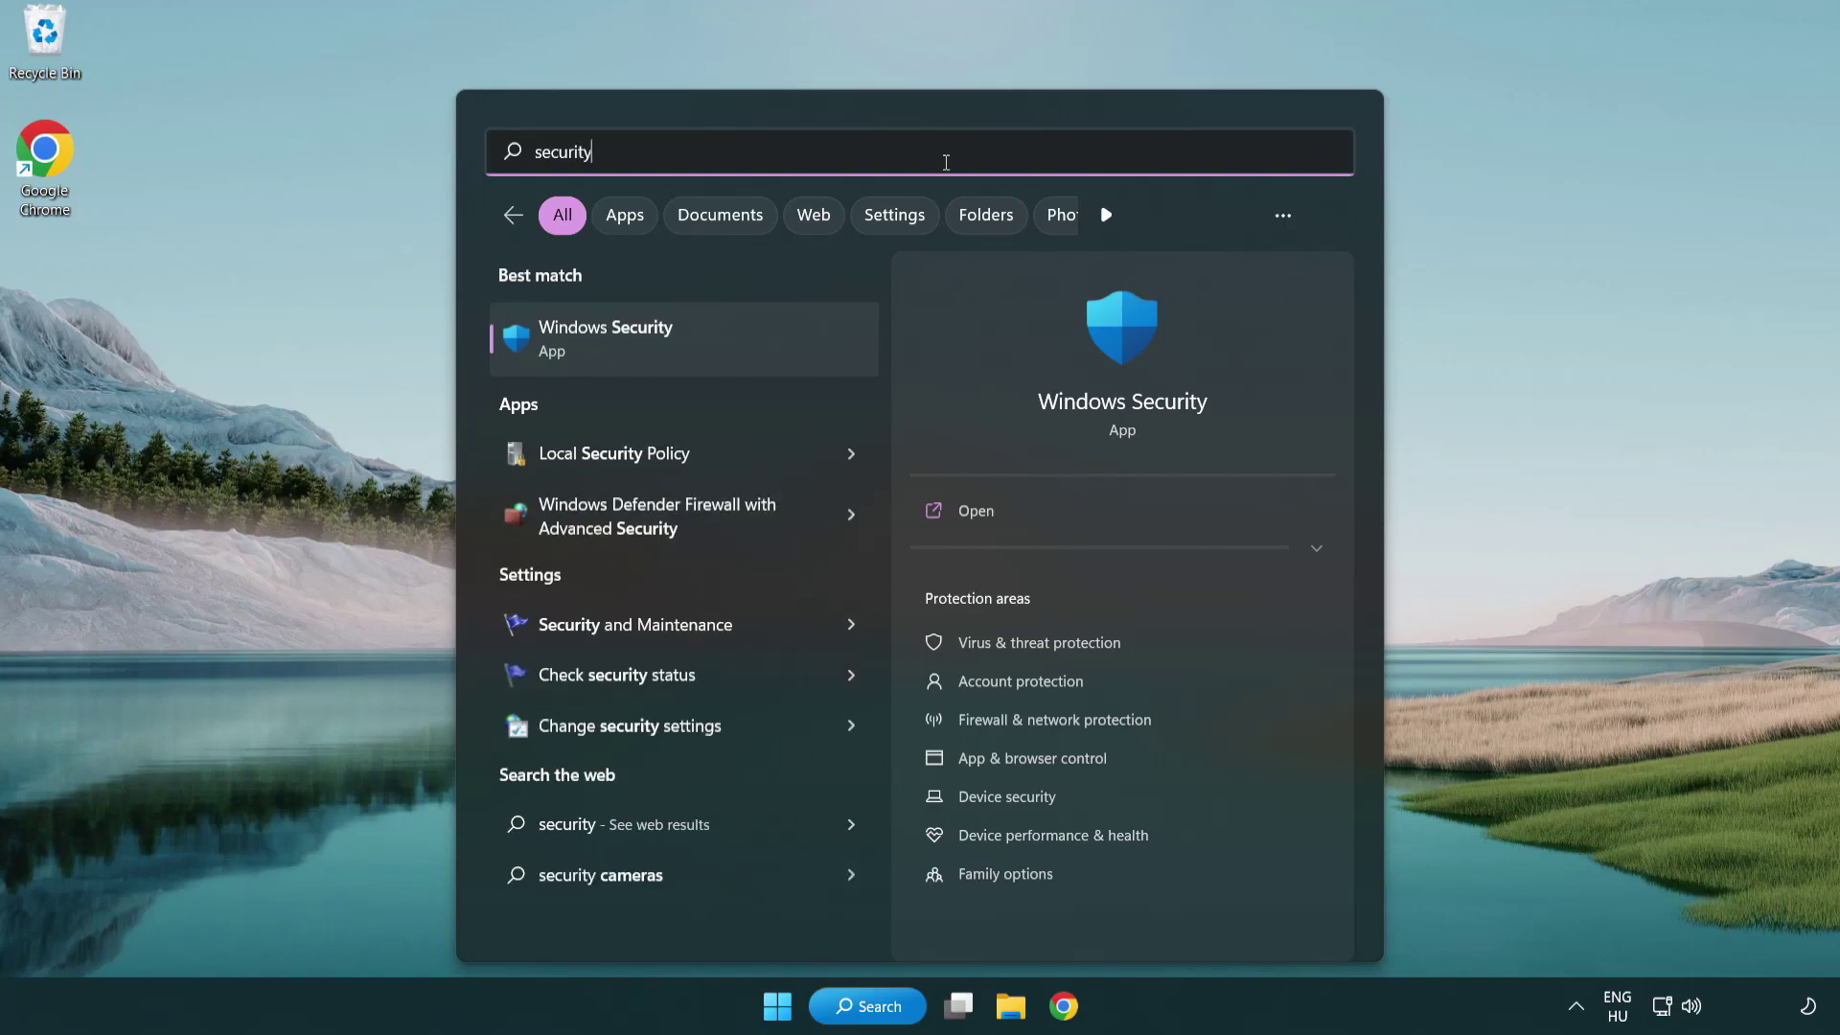
click(754, 356)
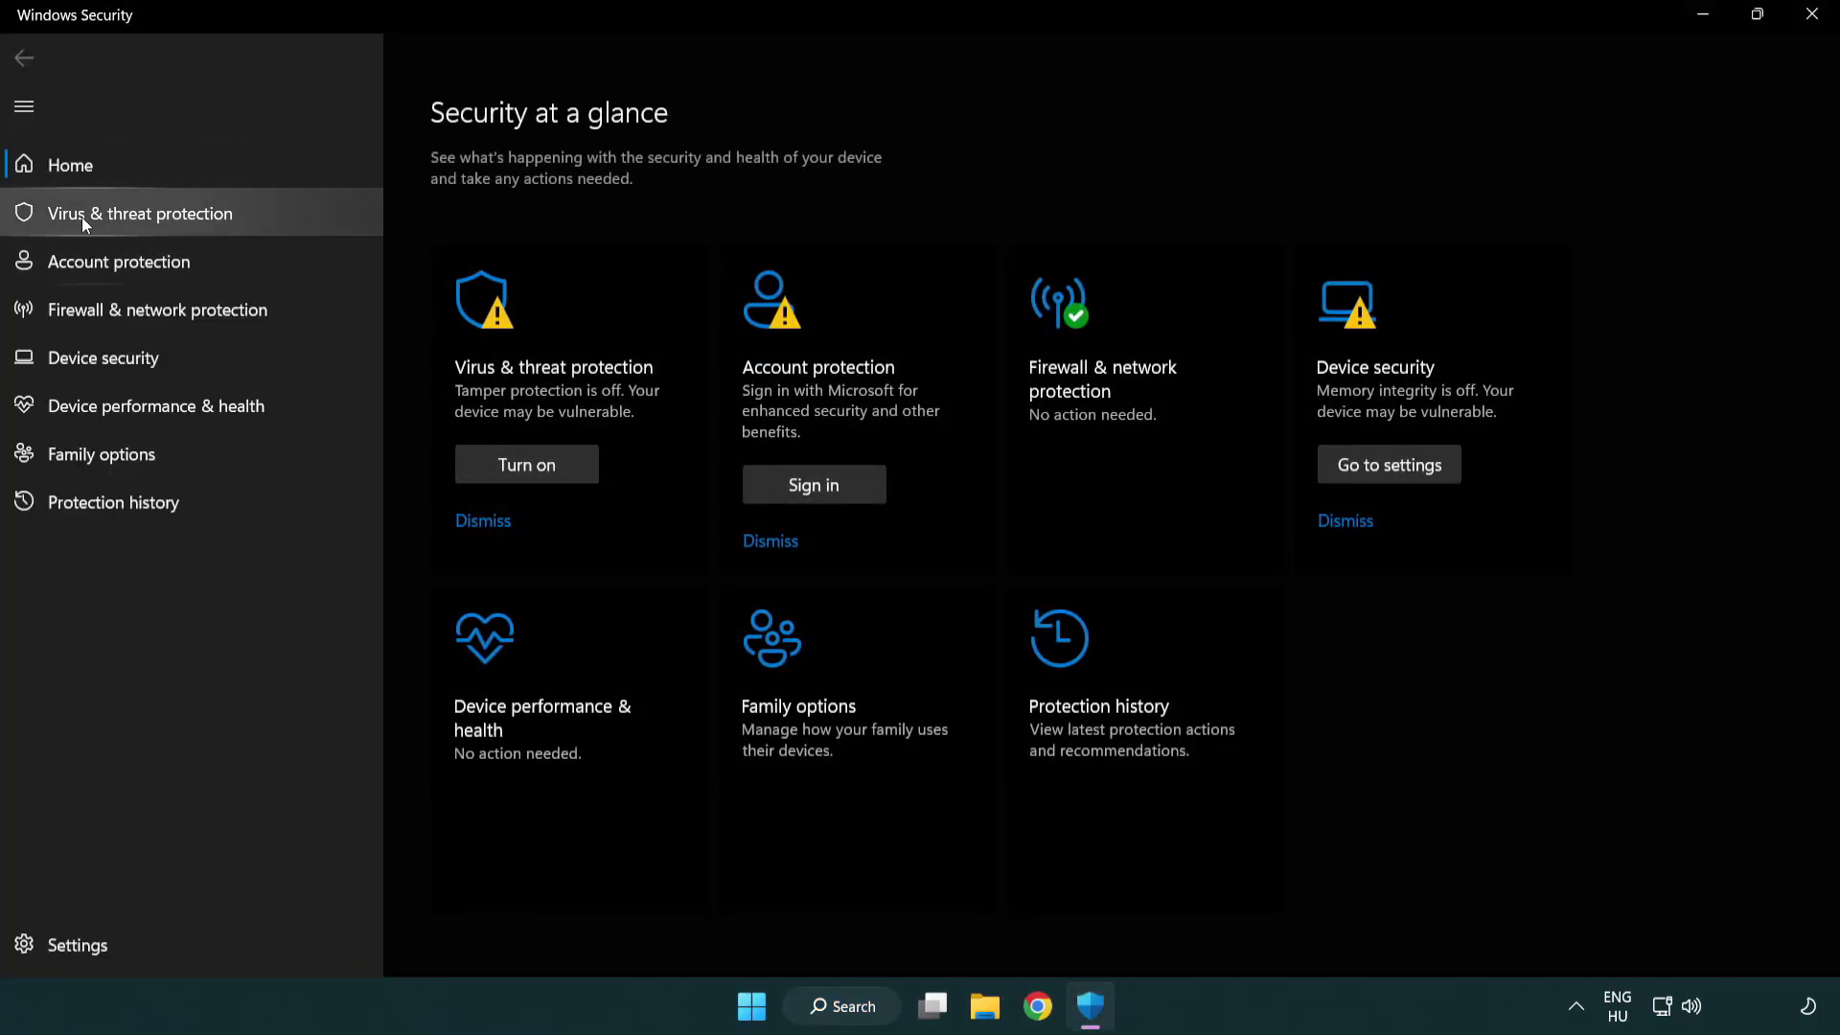
click(278, 213)
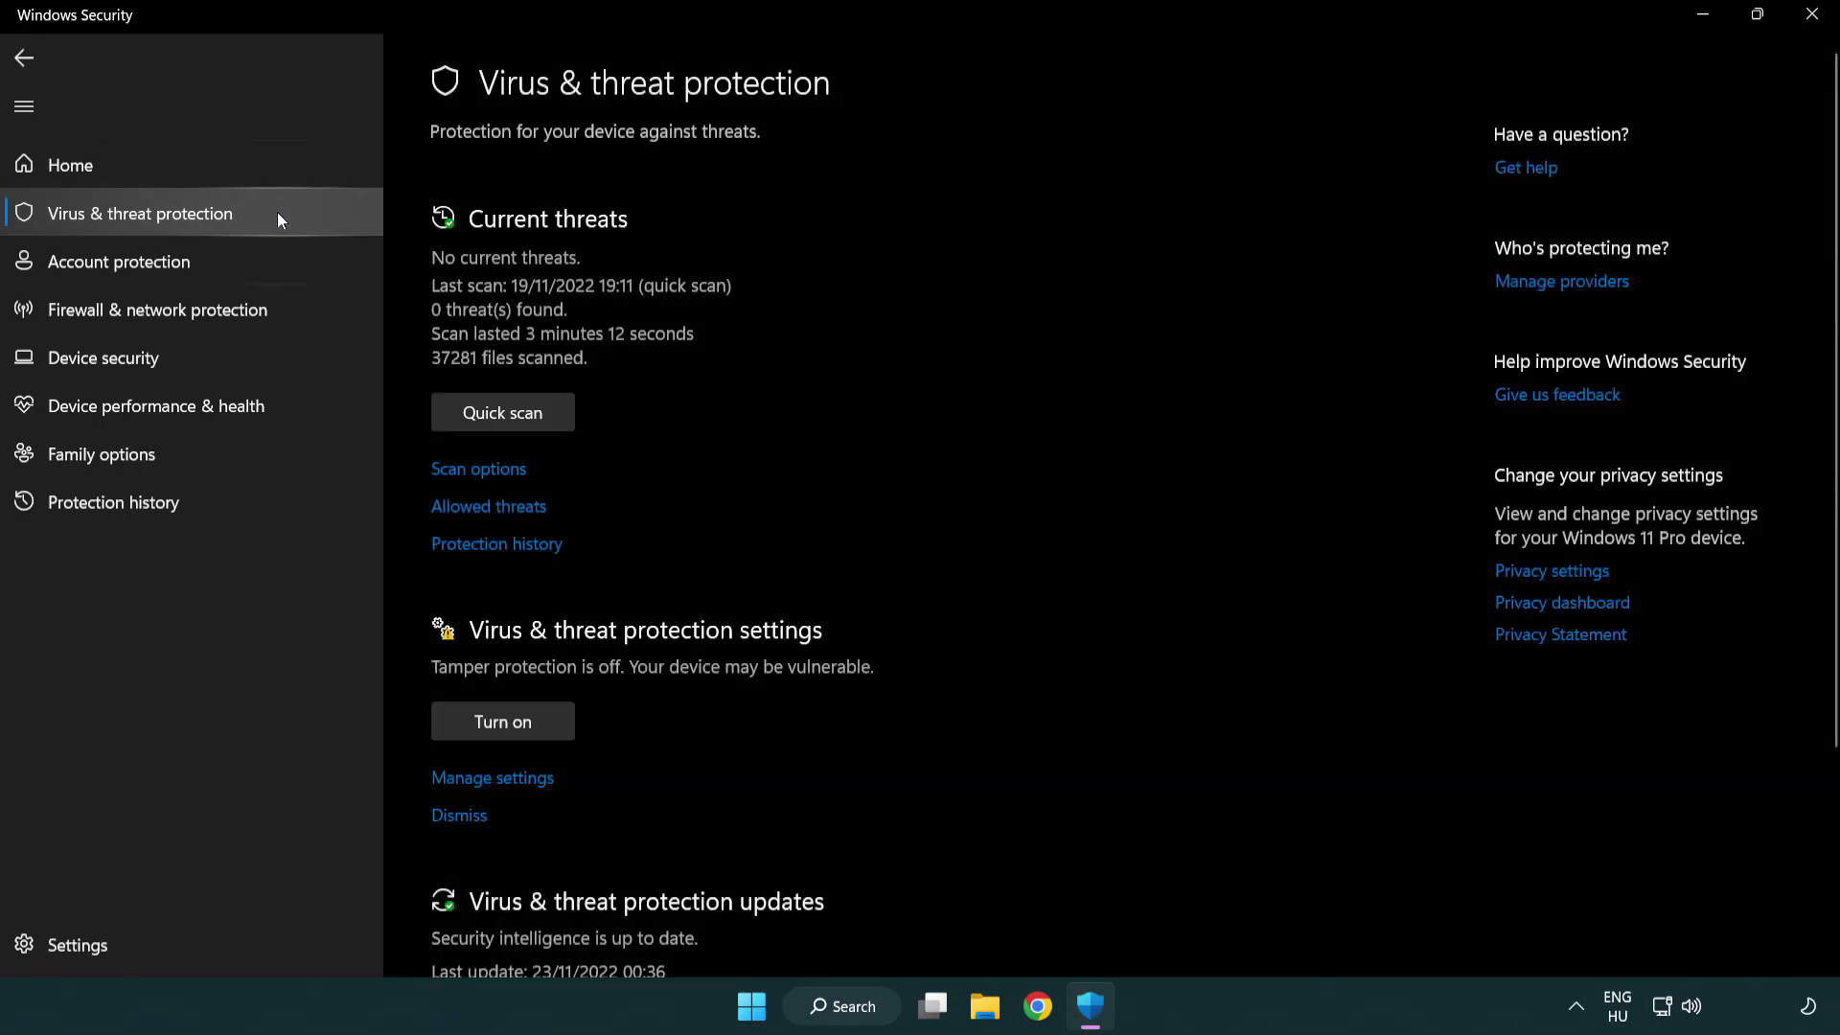
scroll(542, 533, down, 2)
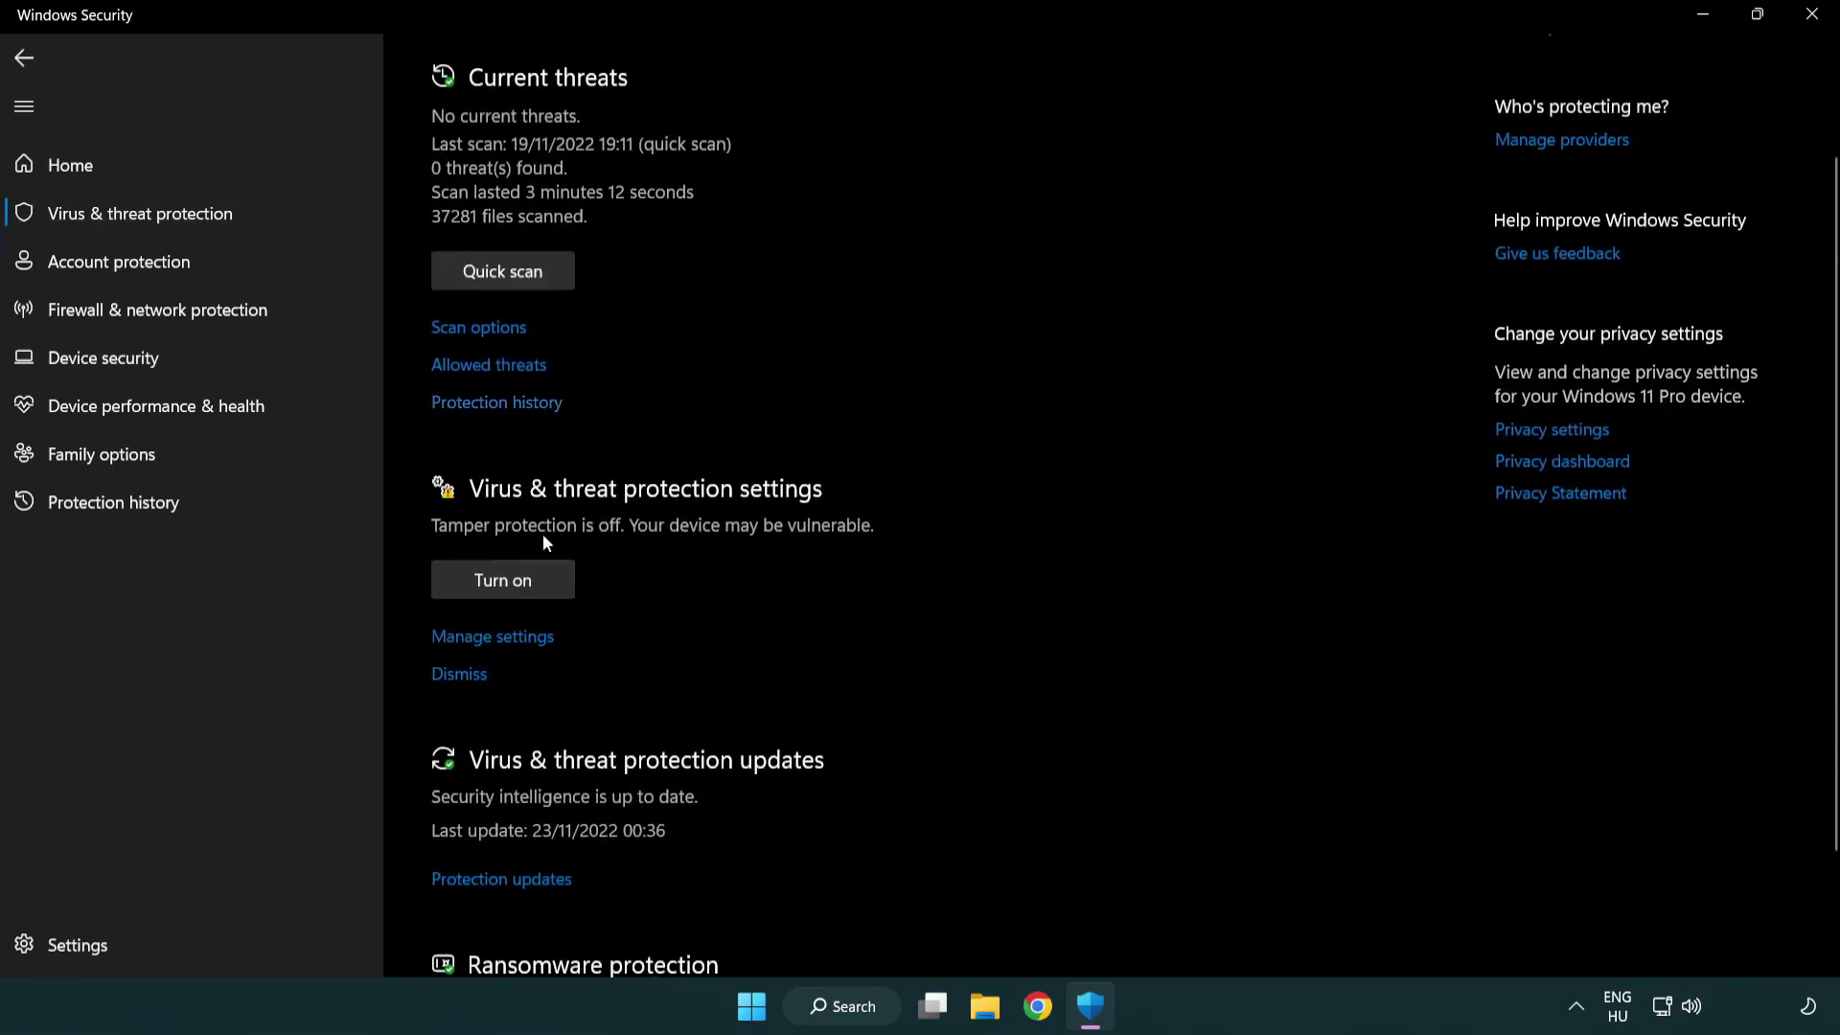
click(490, 638)
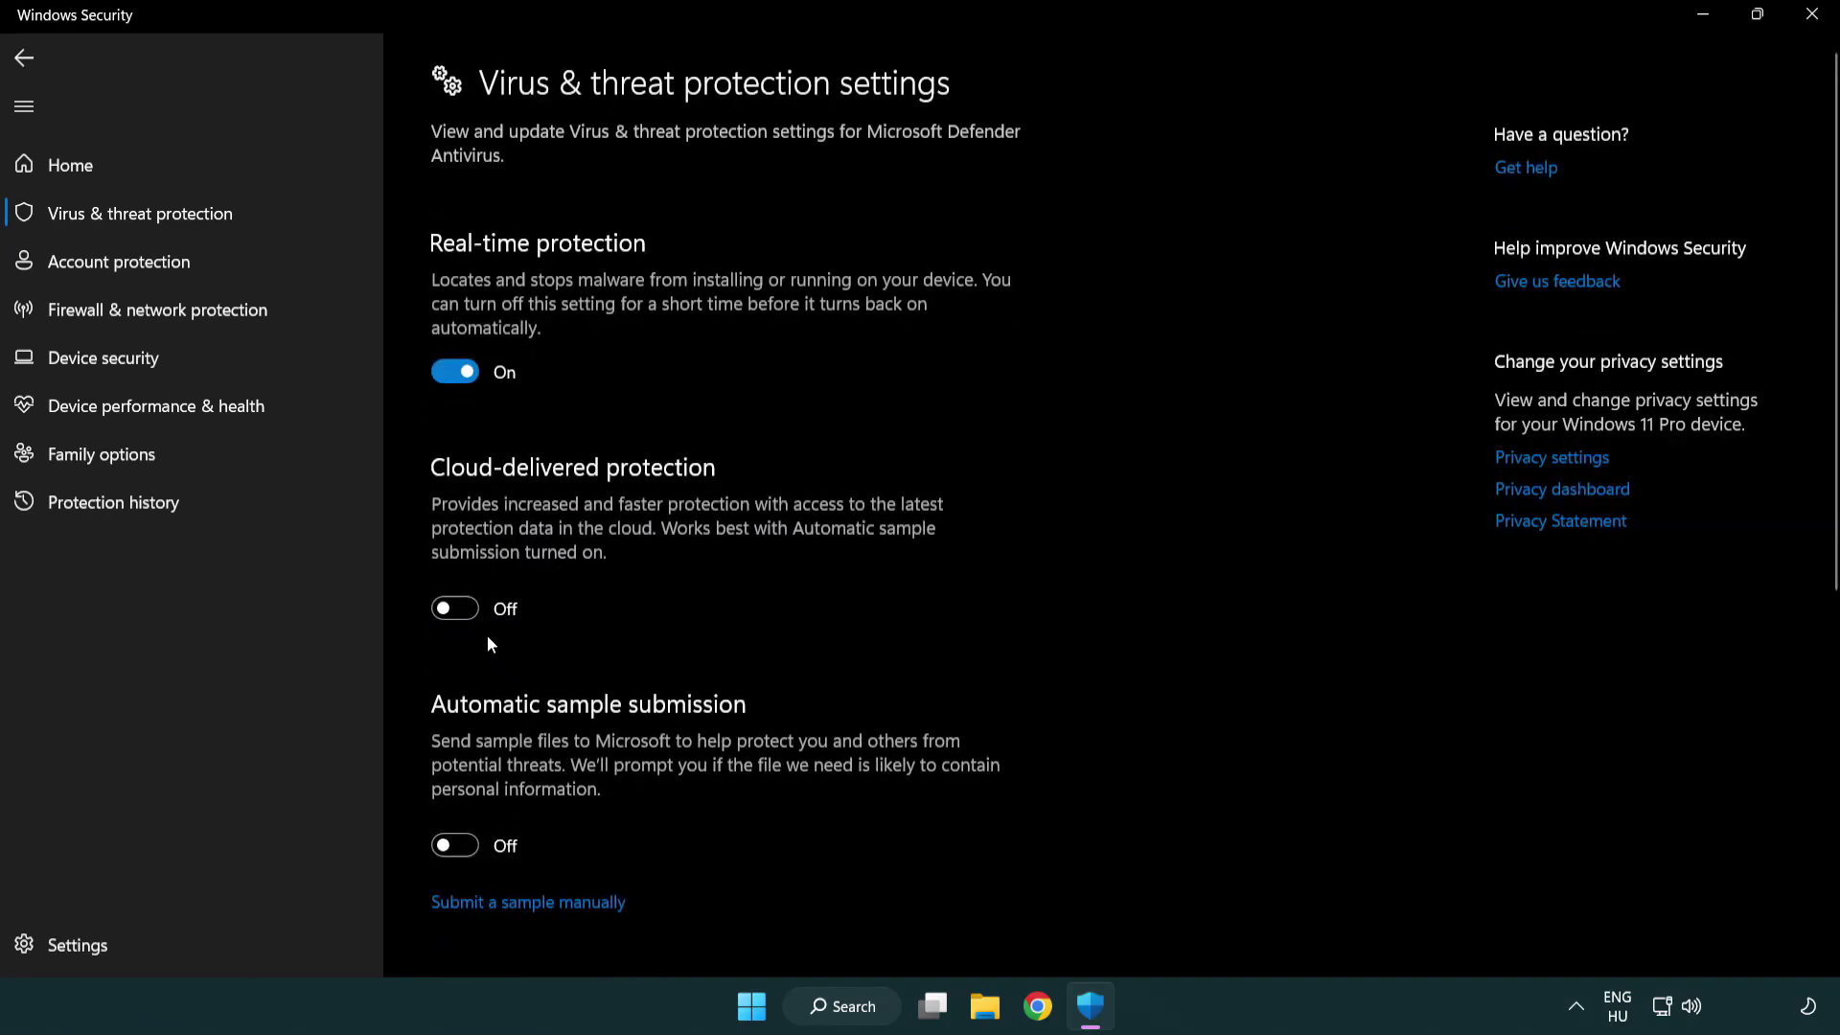
scroll(491, 642, down, 9)
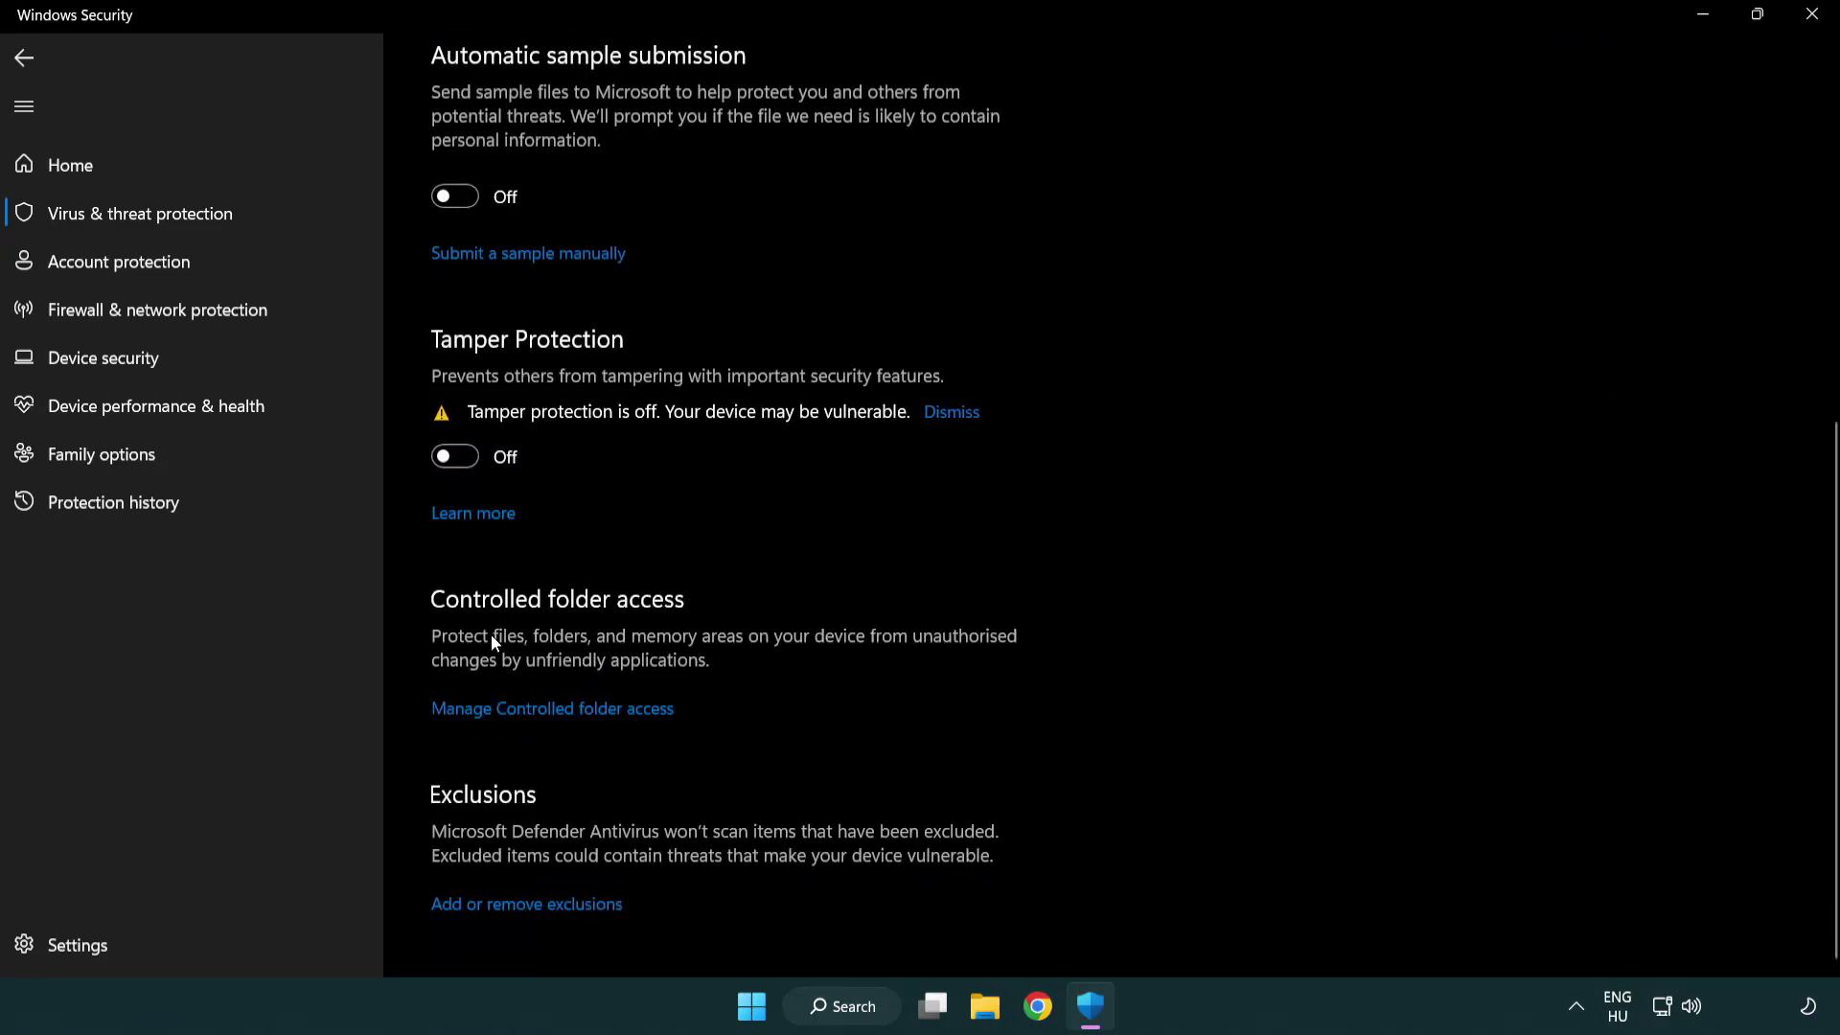
click(534, 906)
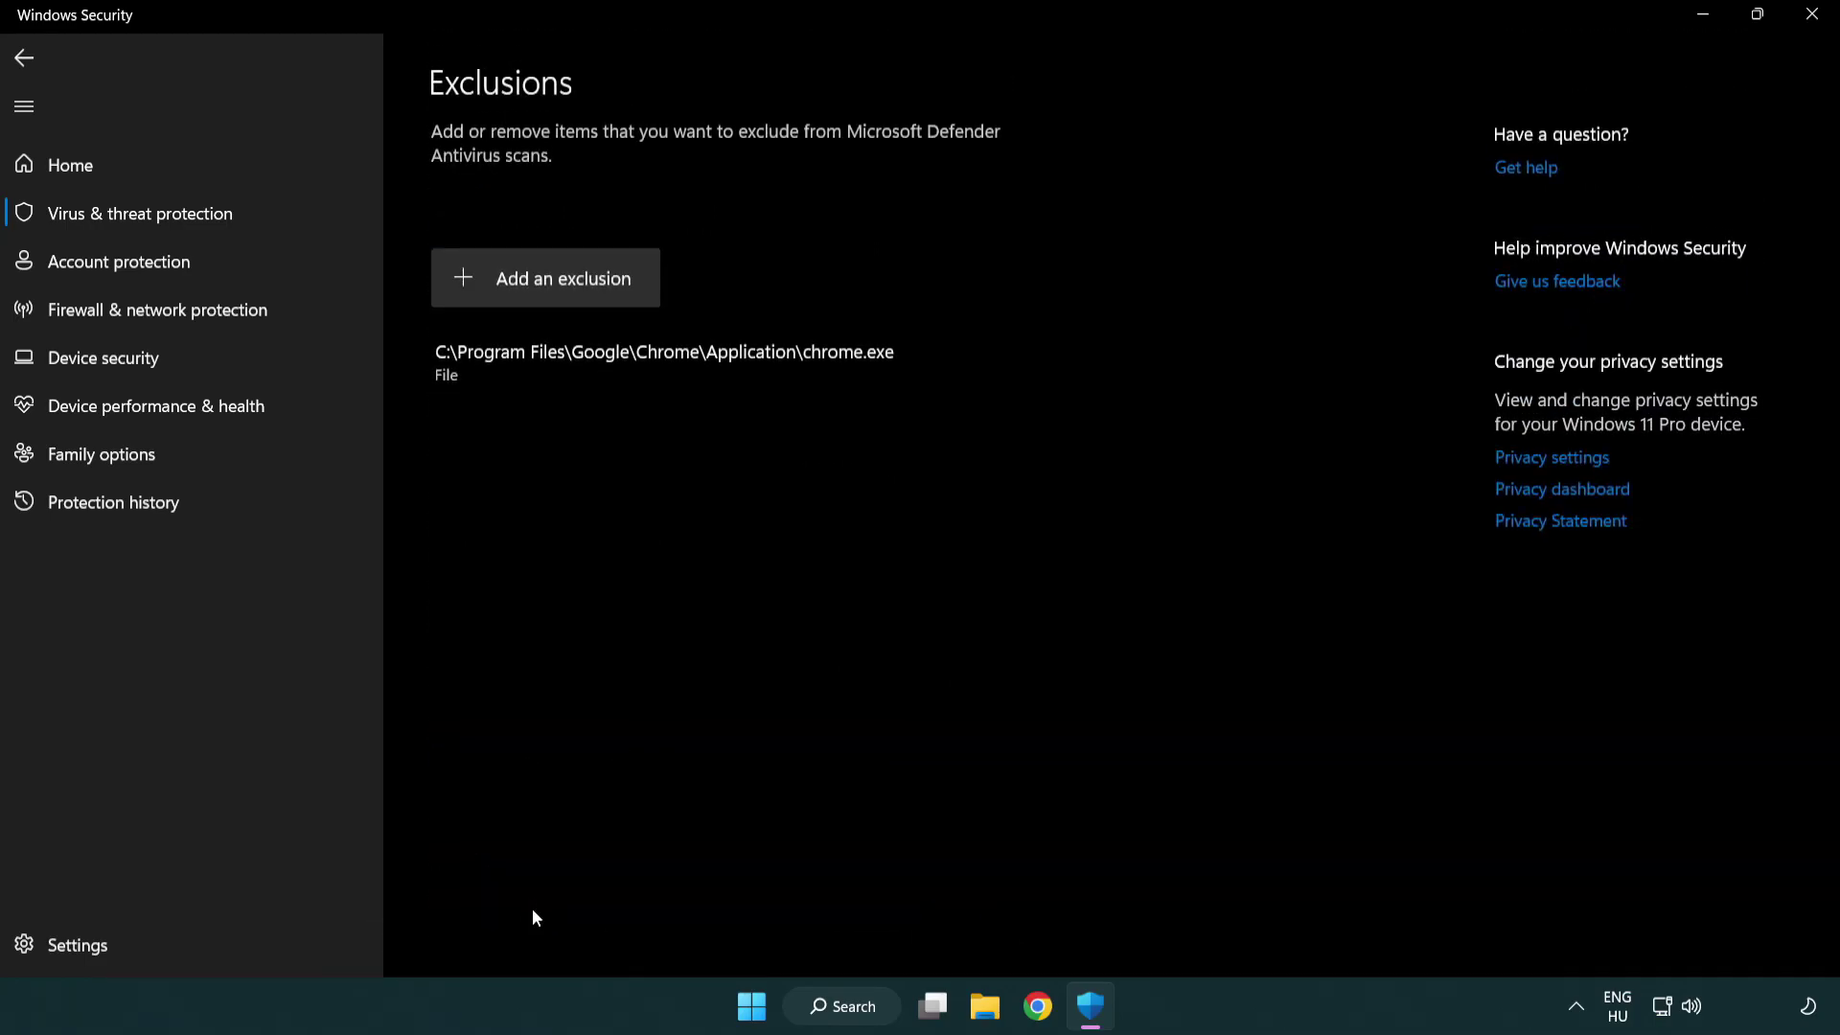
- Choose the NOT WORKING APP shortcut in C:\Program Files (x86)\NOT WORKING APP as a file exclusion, and close Windows Security
click(553, 288)
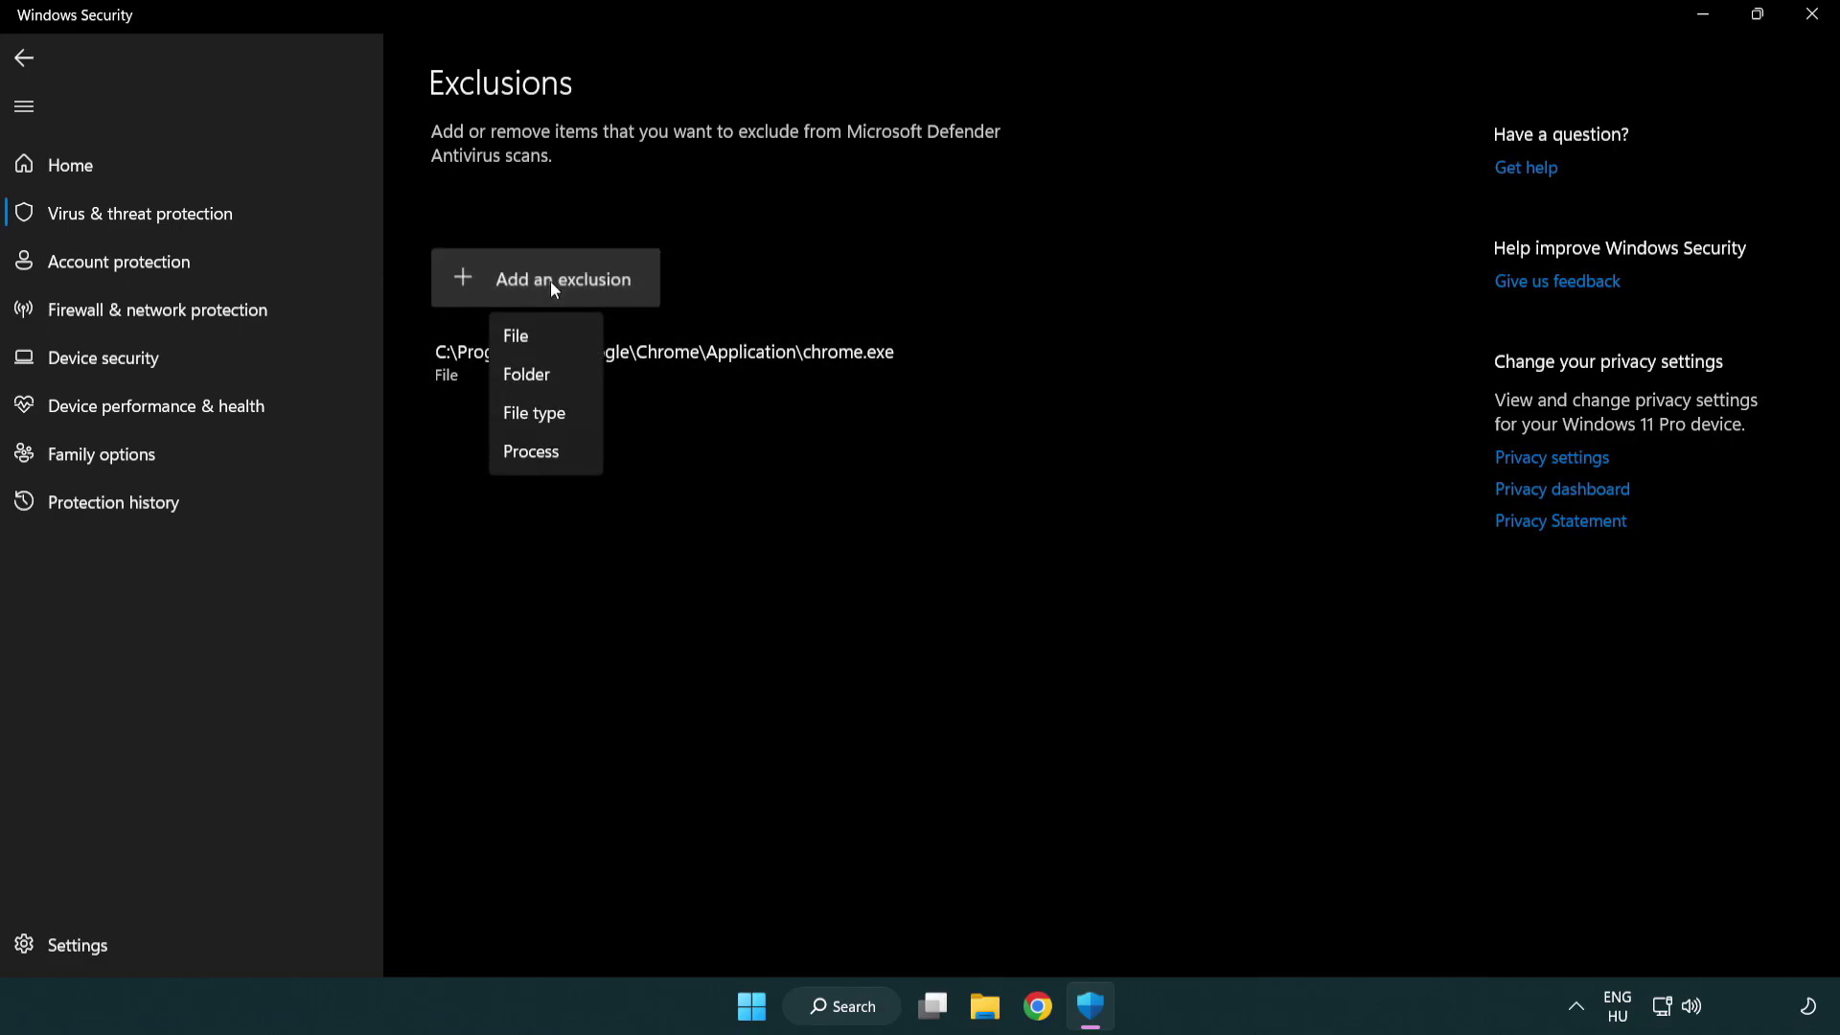
click(554, 337)
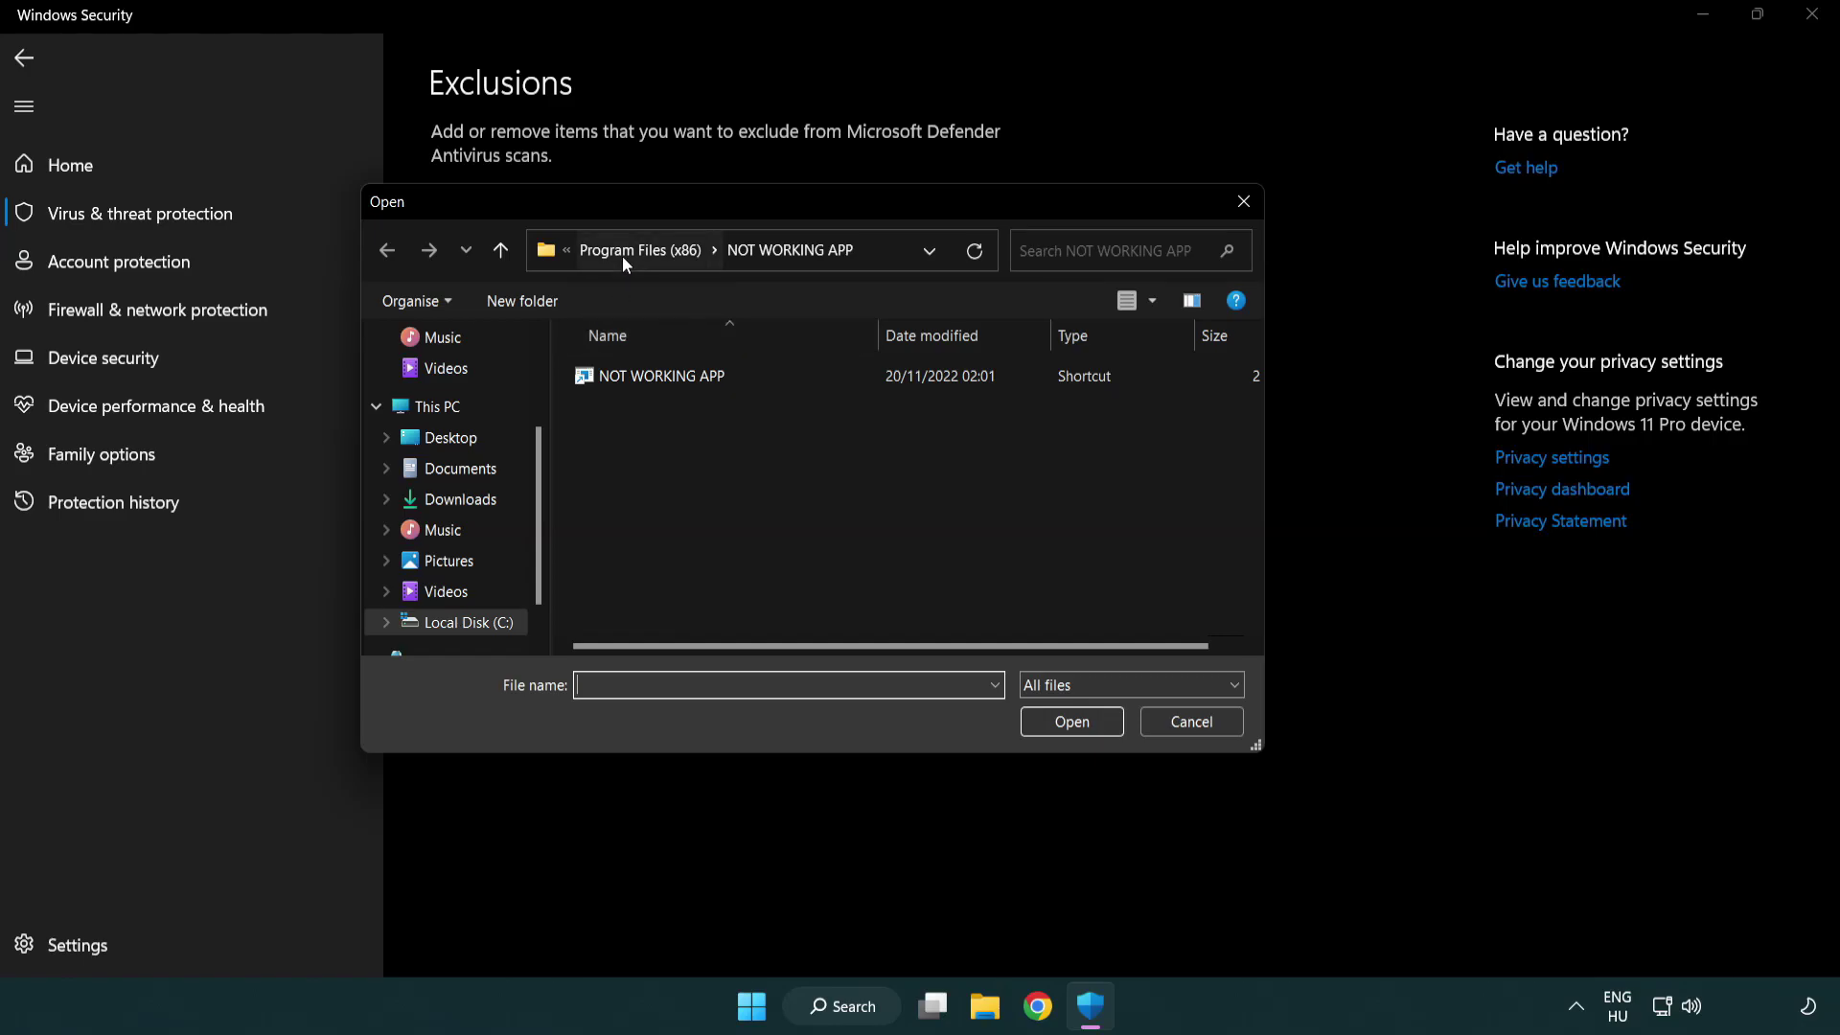
click(623, 254)
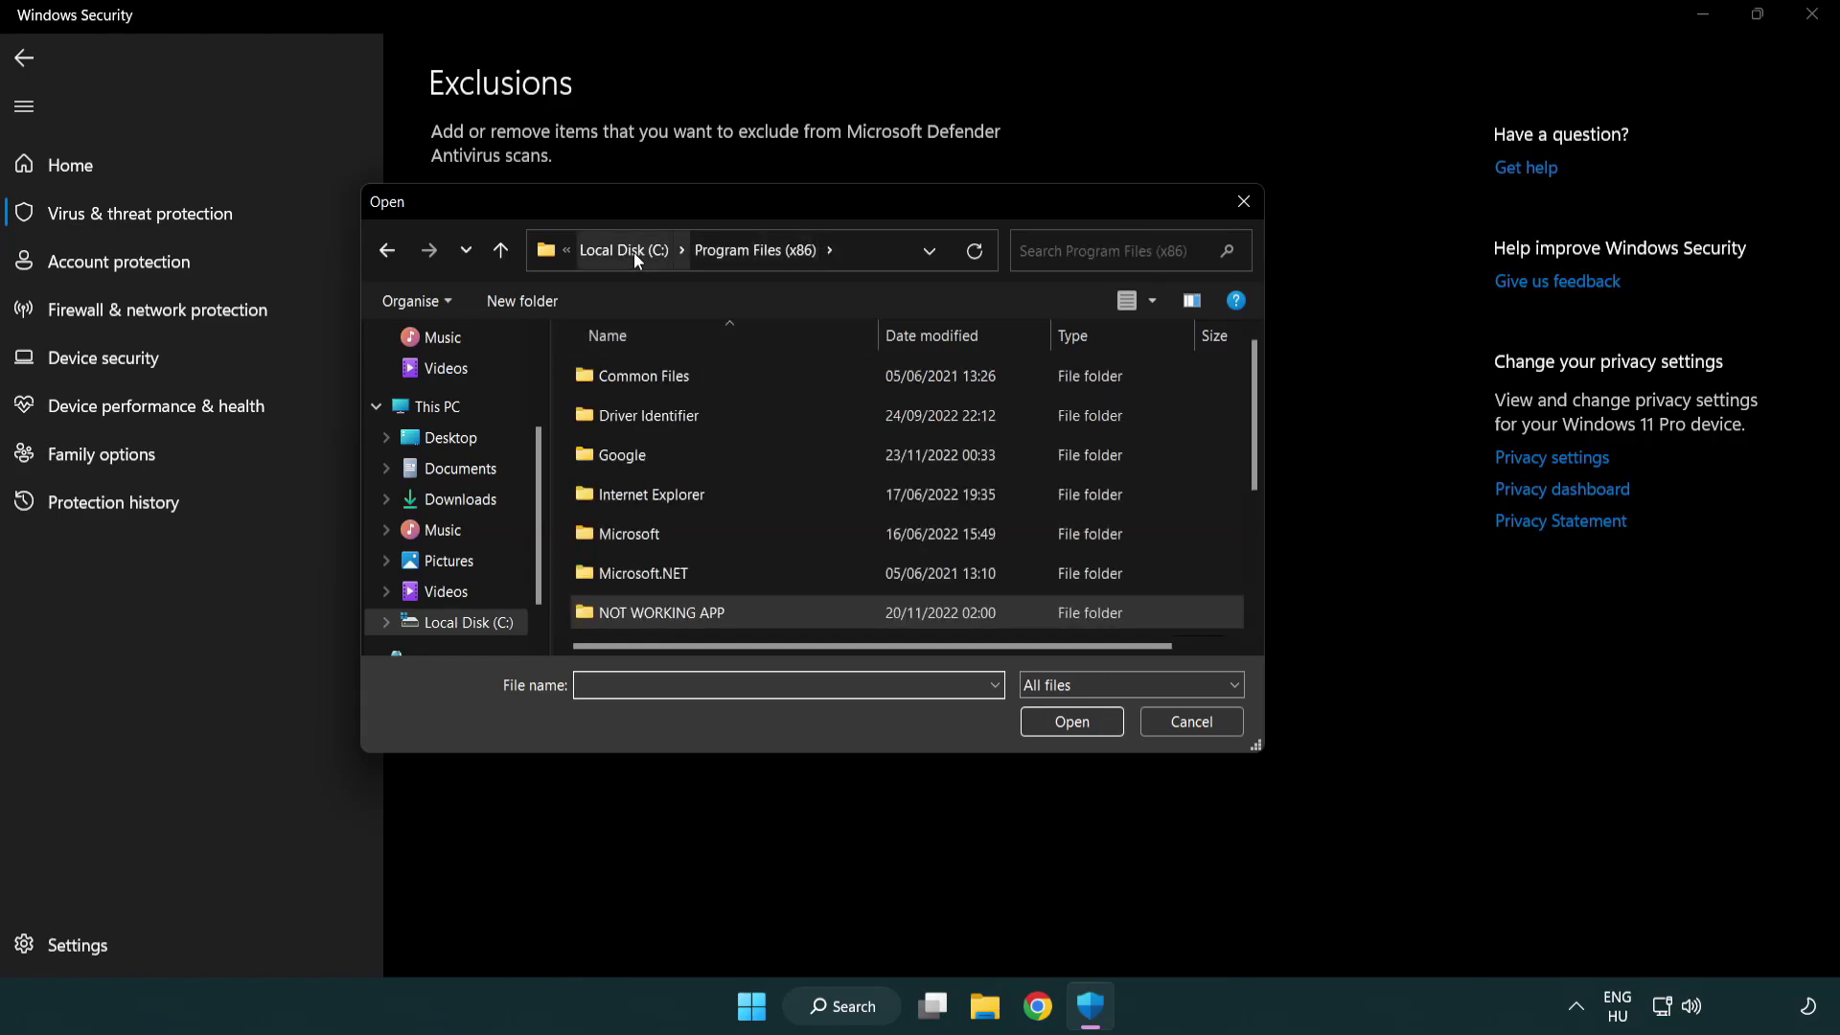
click(635, 251)
click(623, 253)
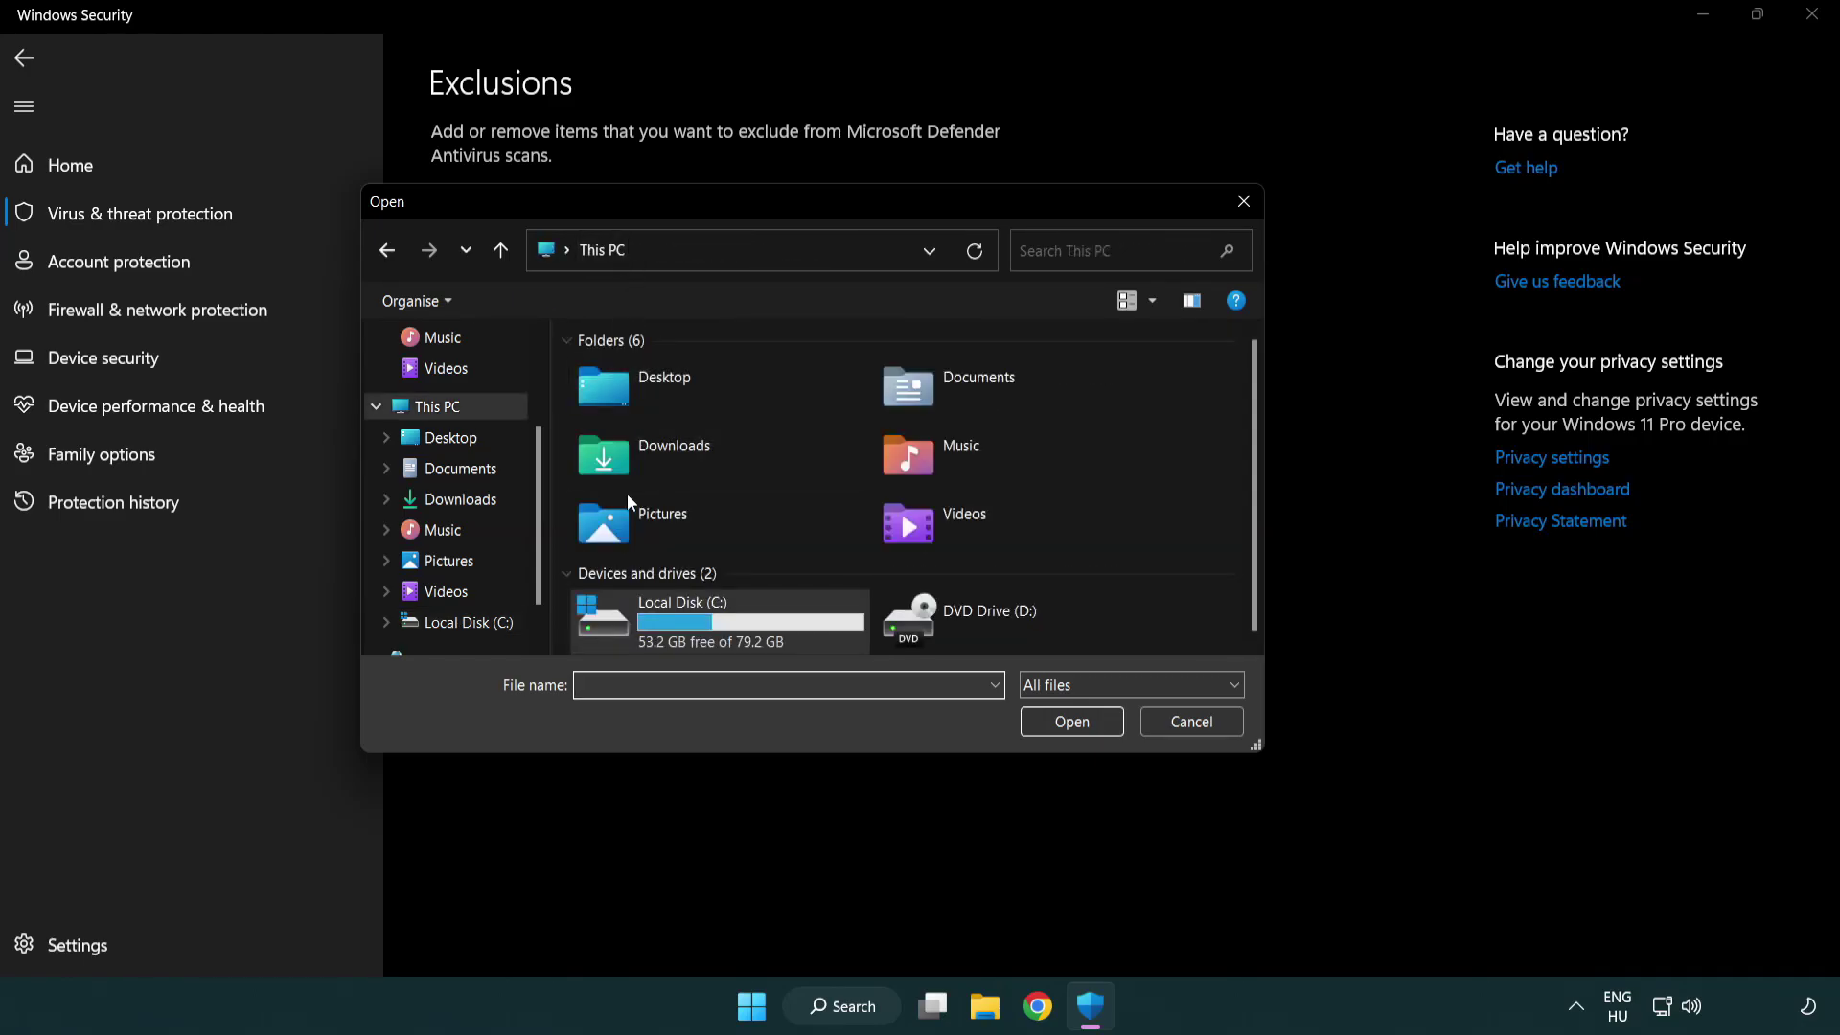
double_click(671, 635)
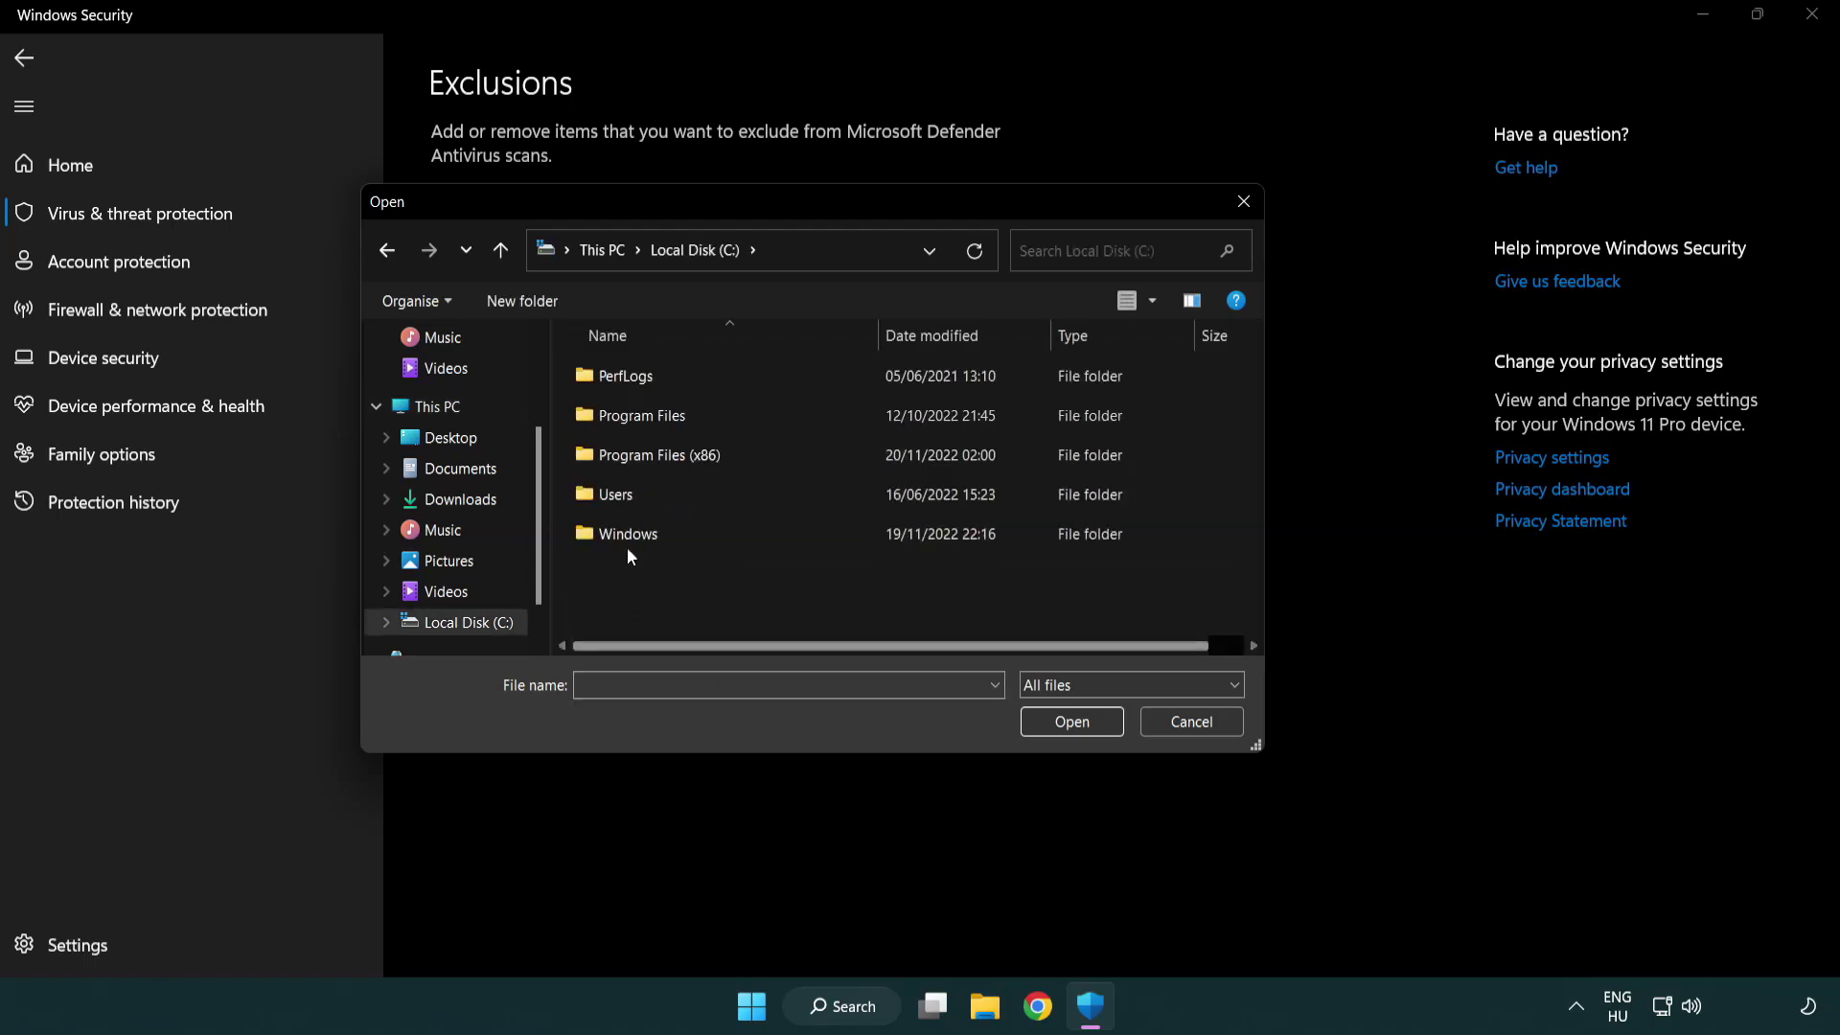
double_click(673, 456)
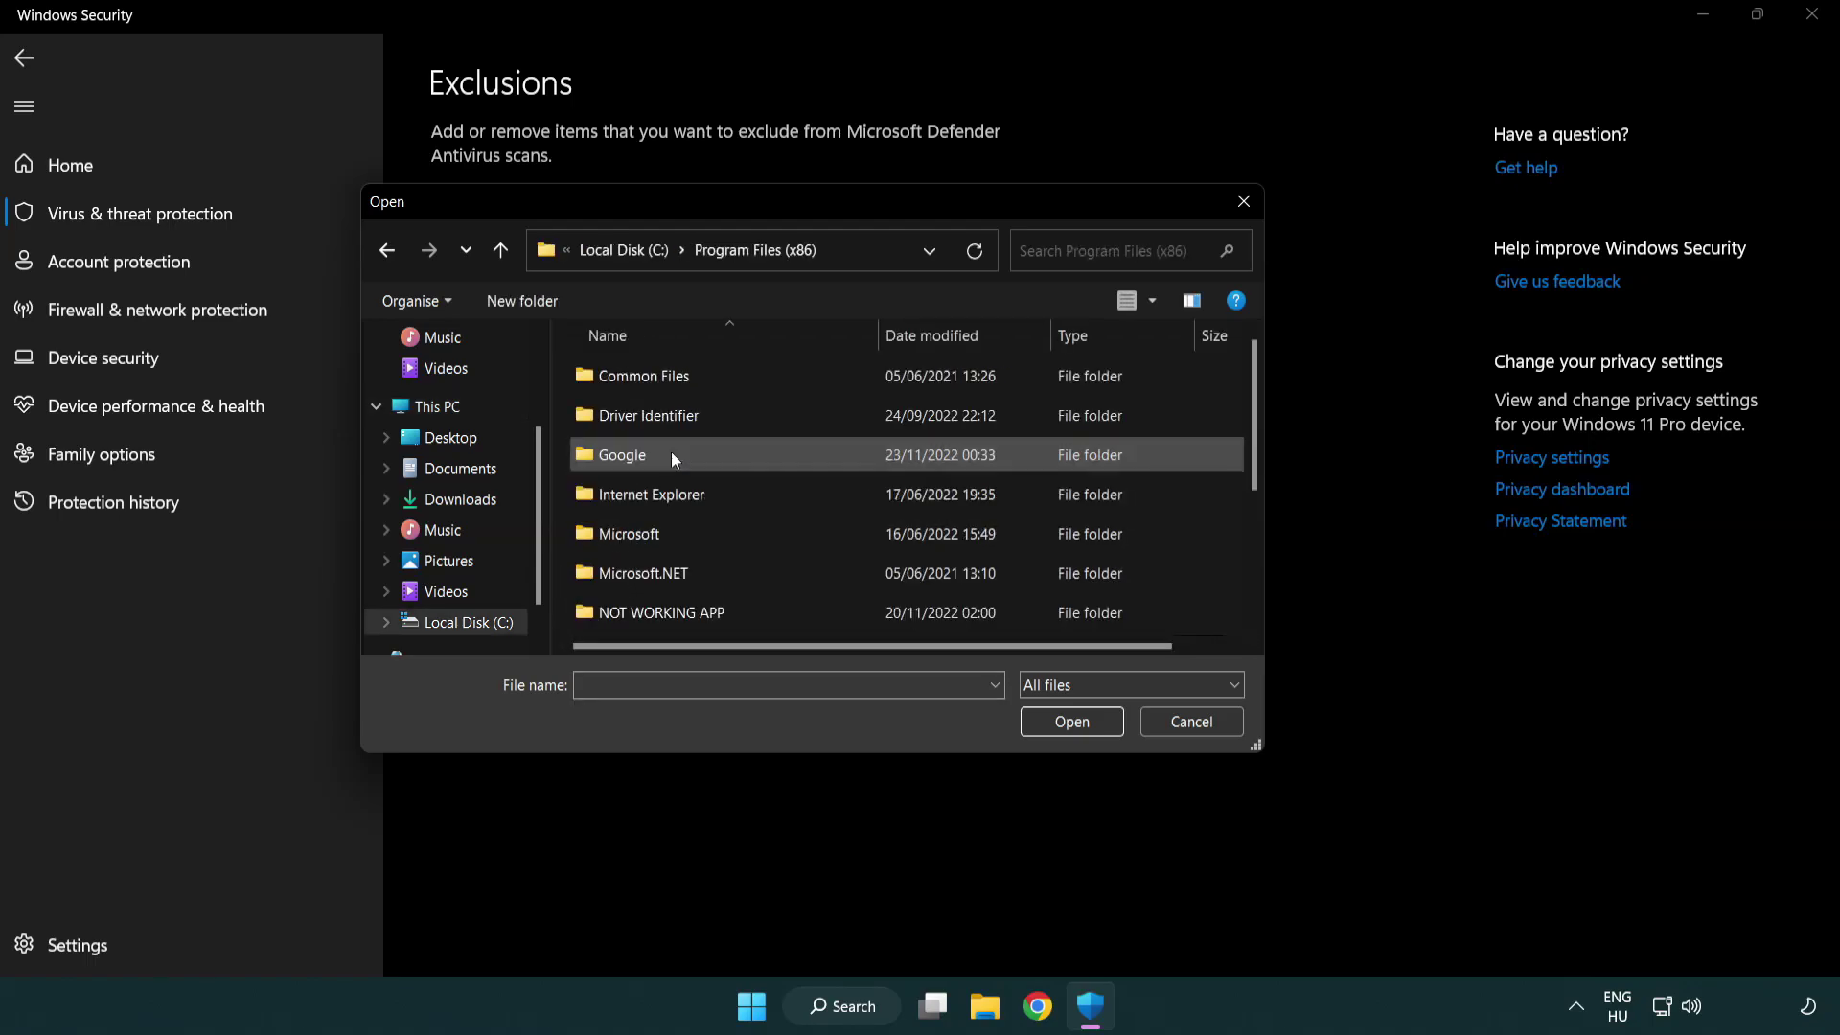
double_click(686, 616)
click(652, 377)
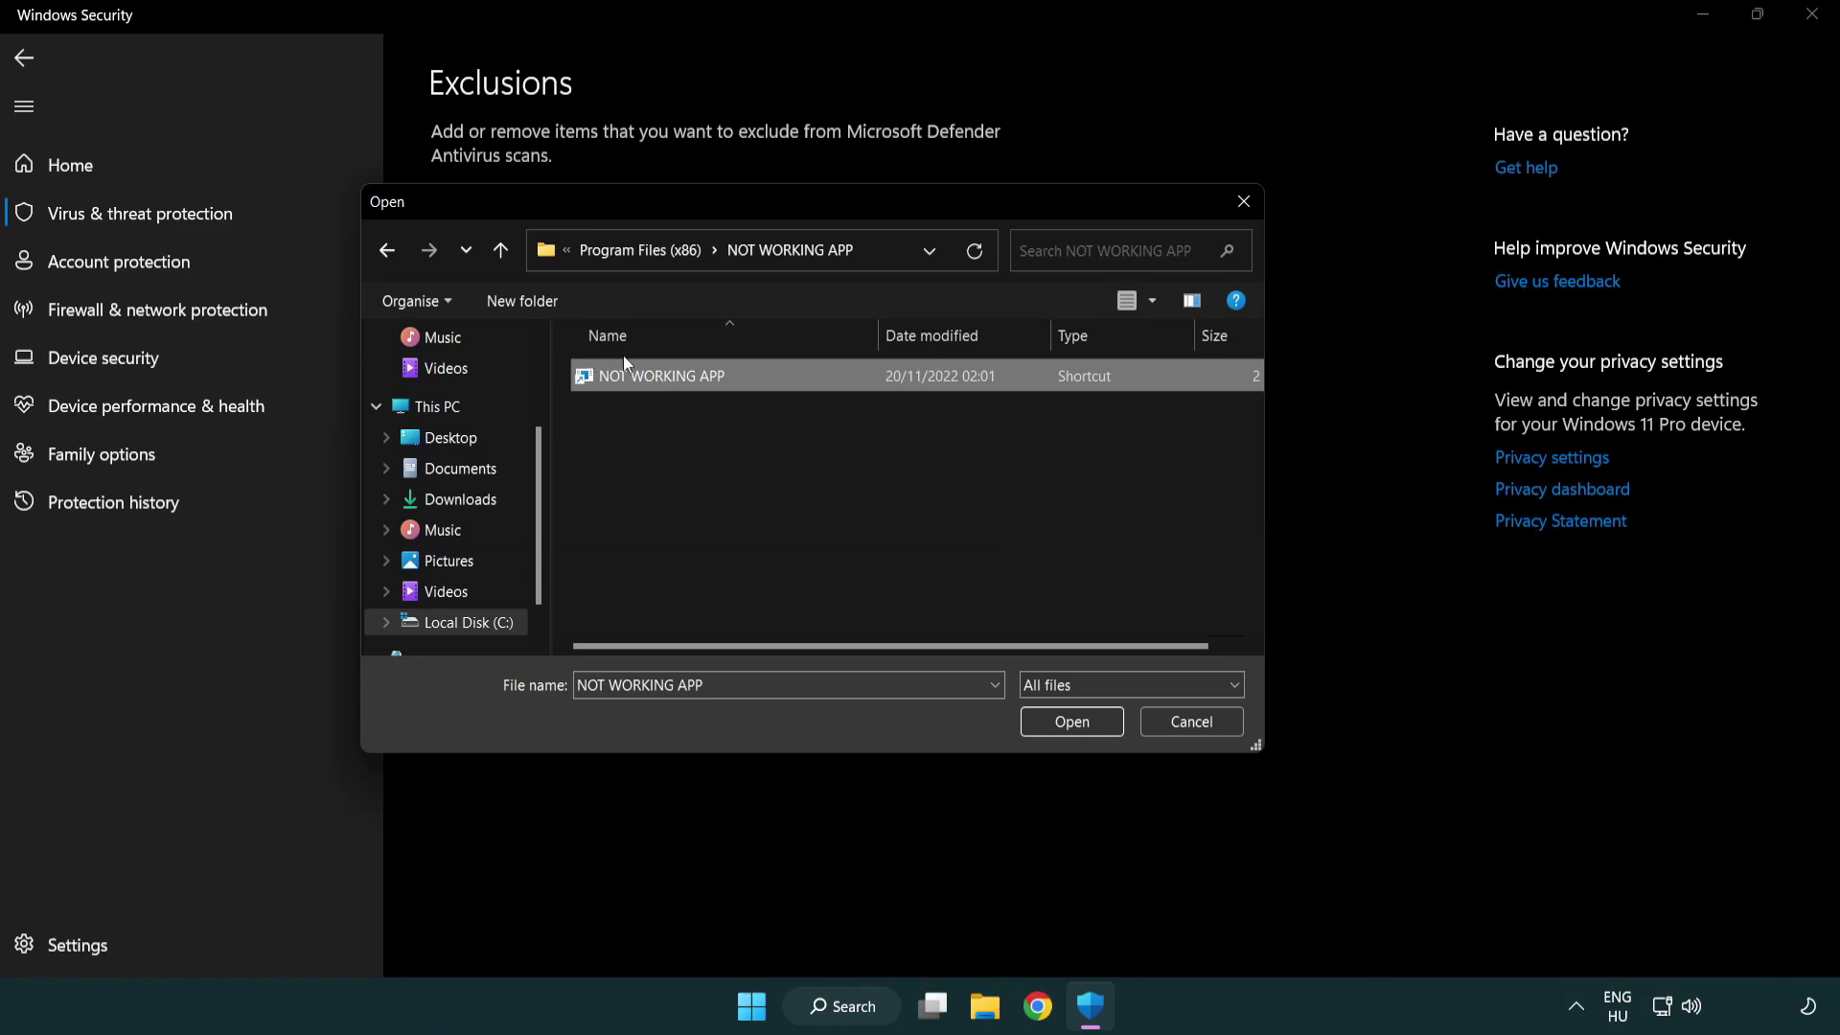
click(1070, 727)
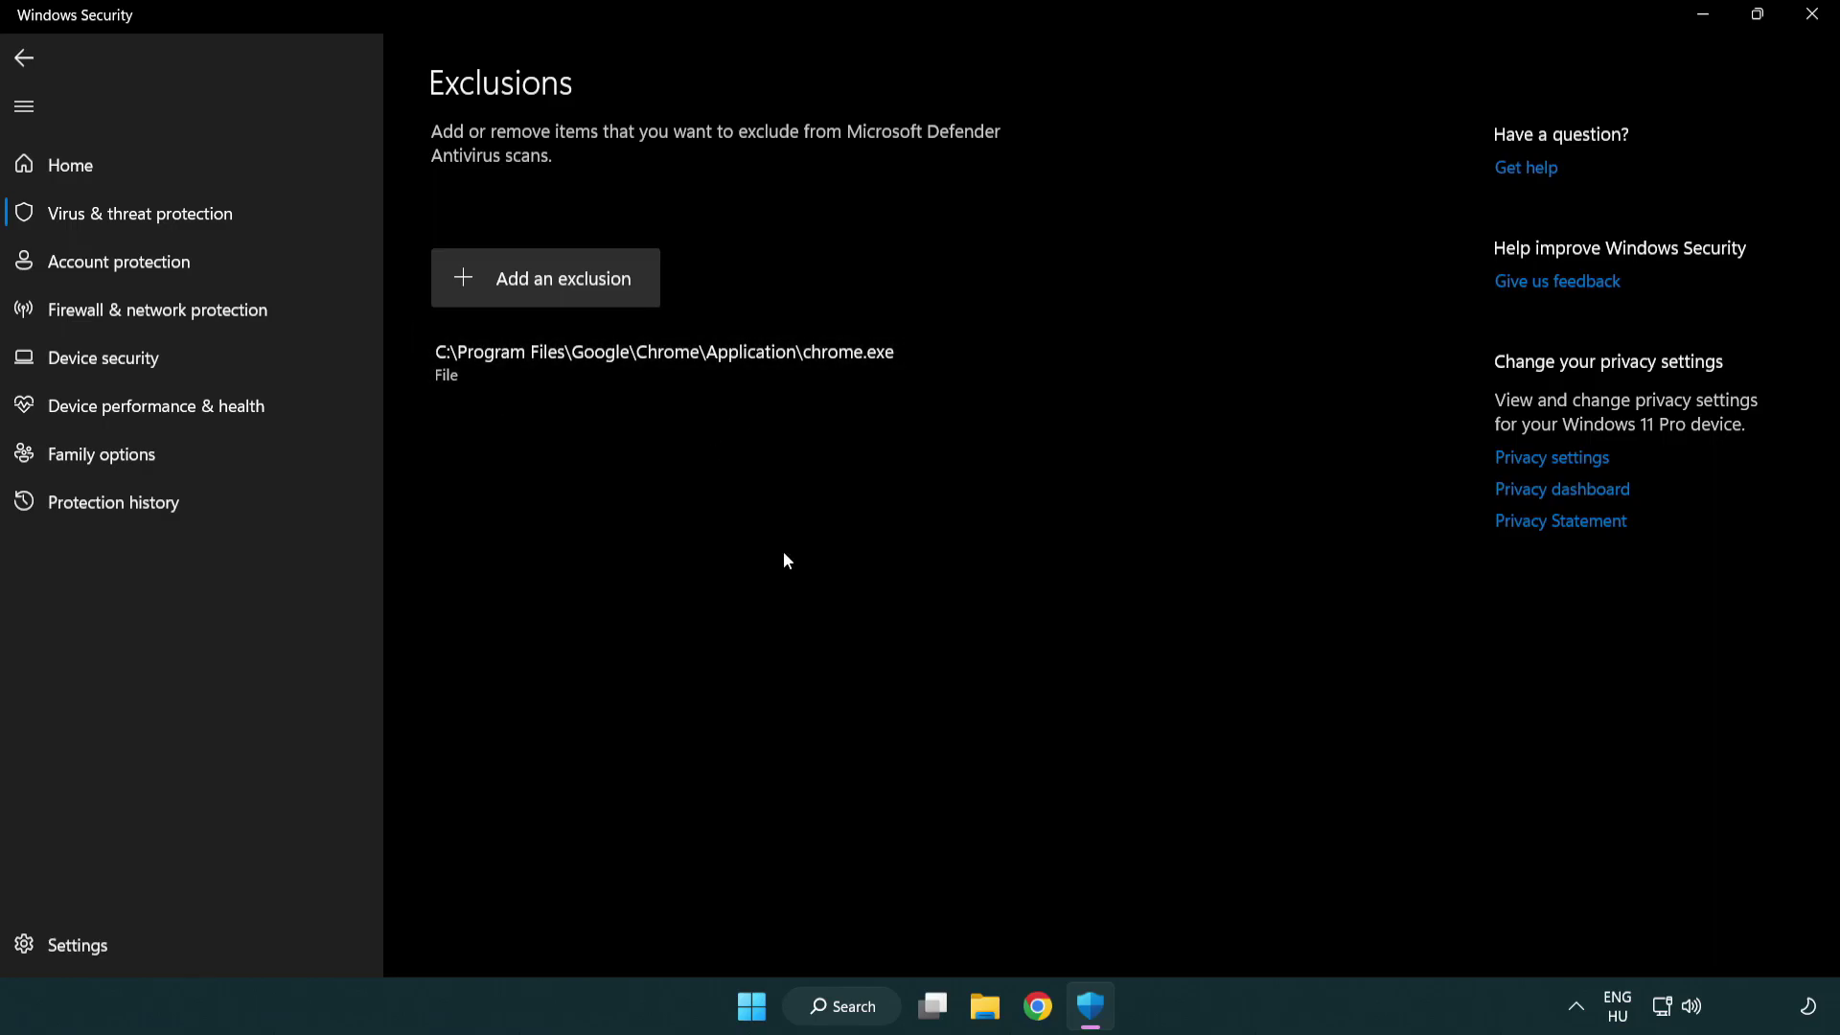
click(1815, 20)
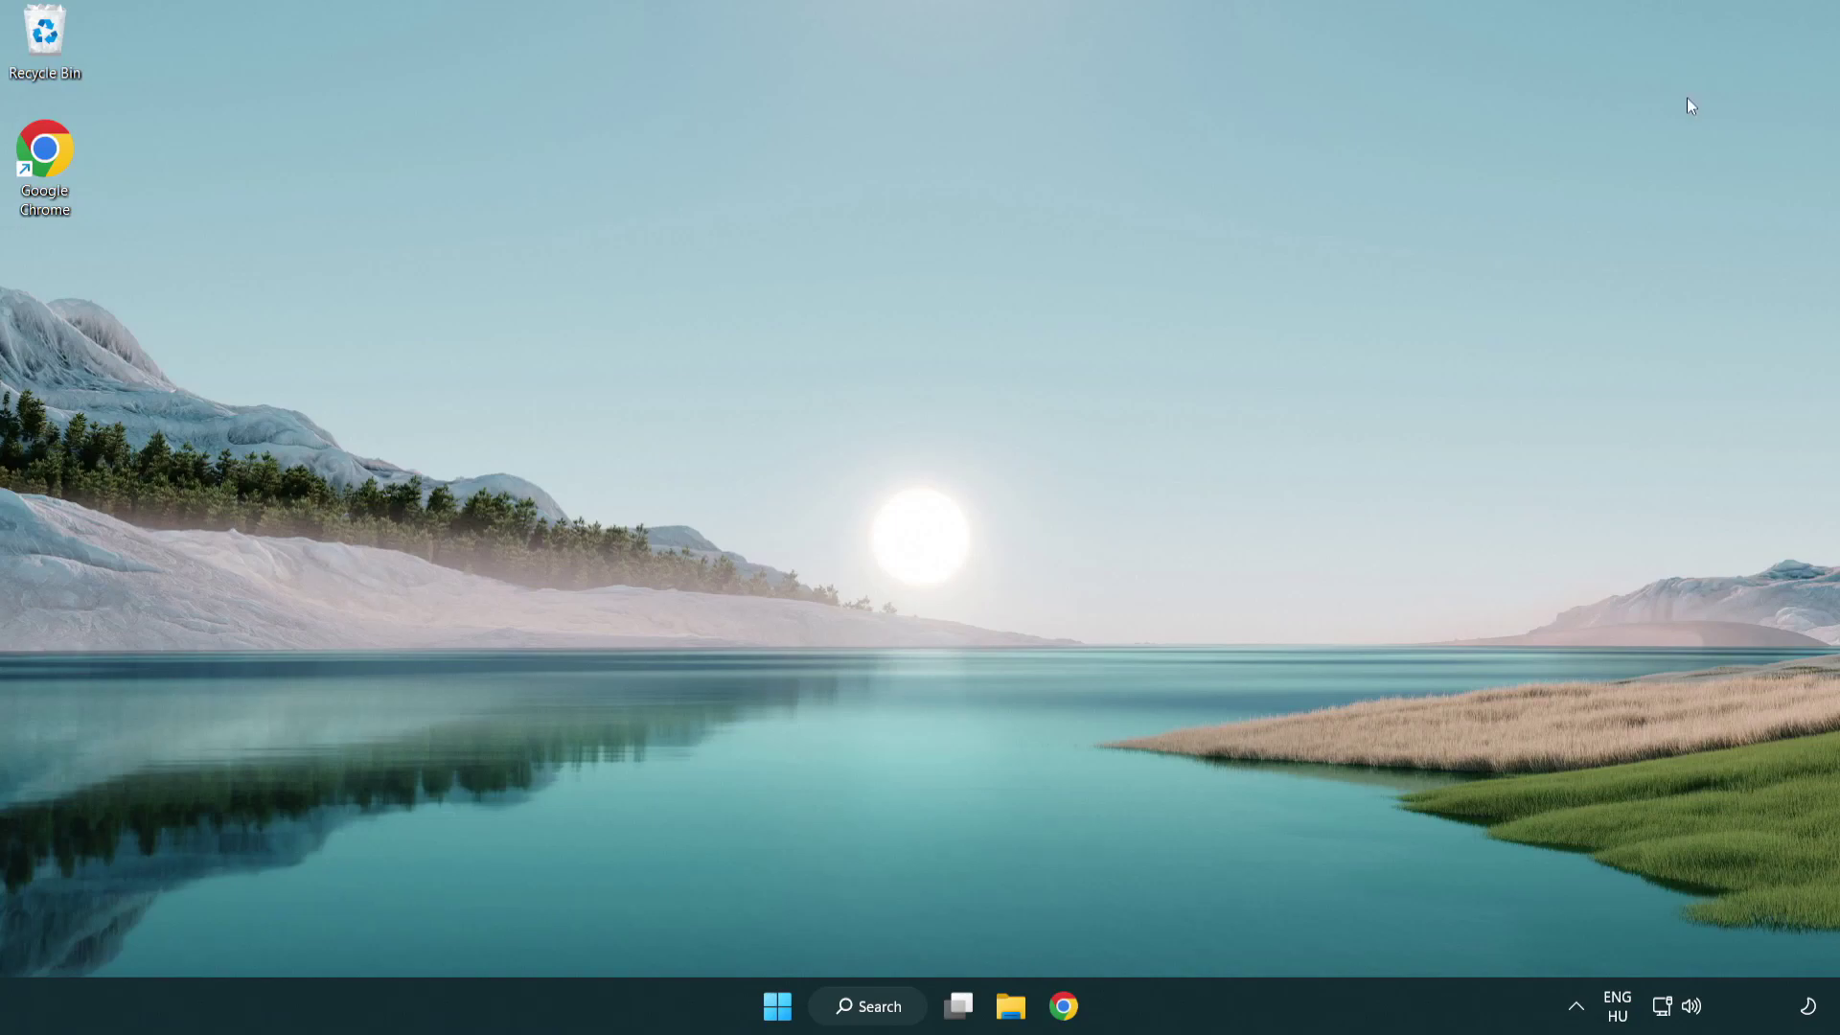
- Restart the computer
click(777, 1016)
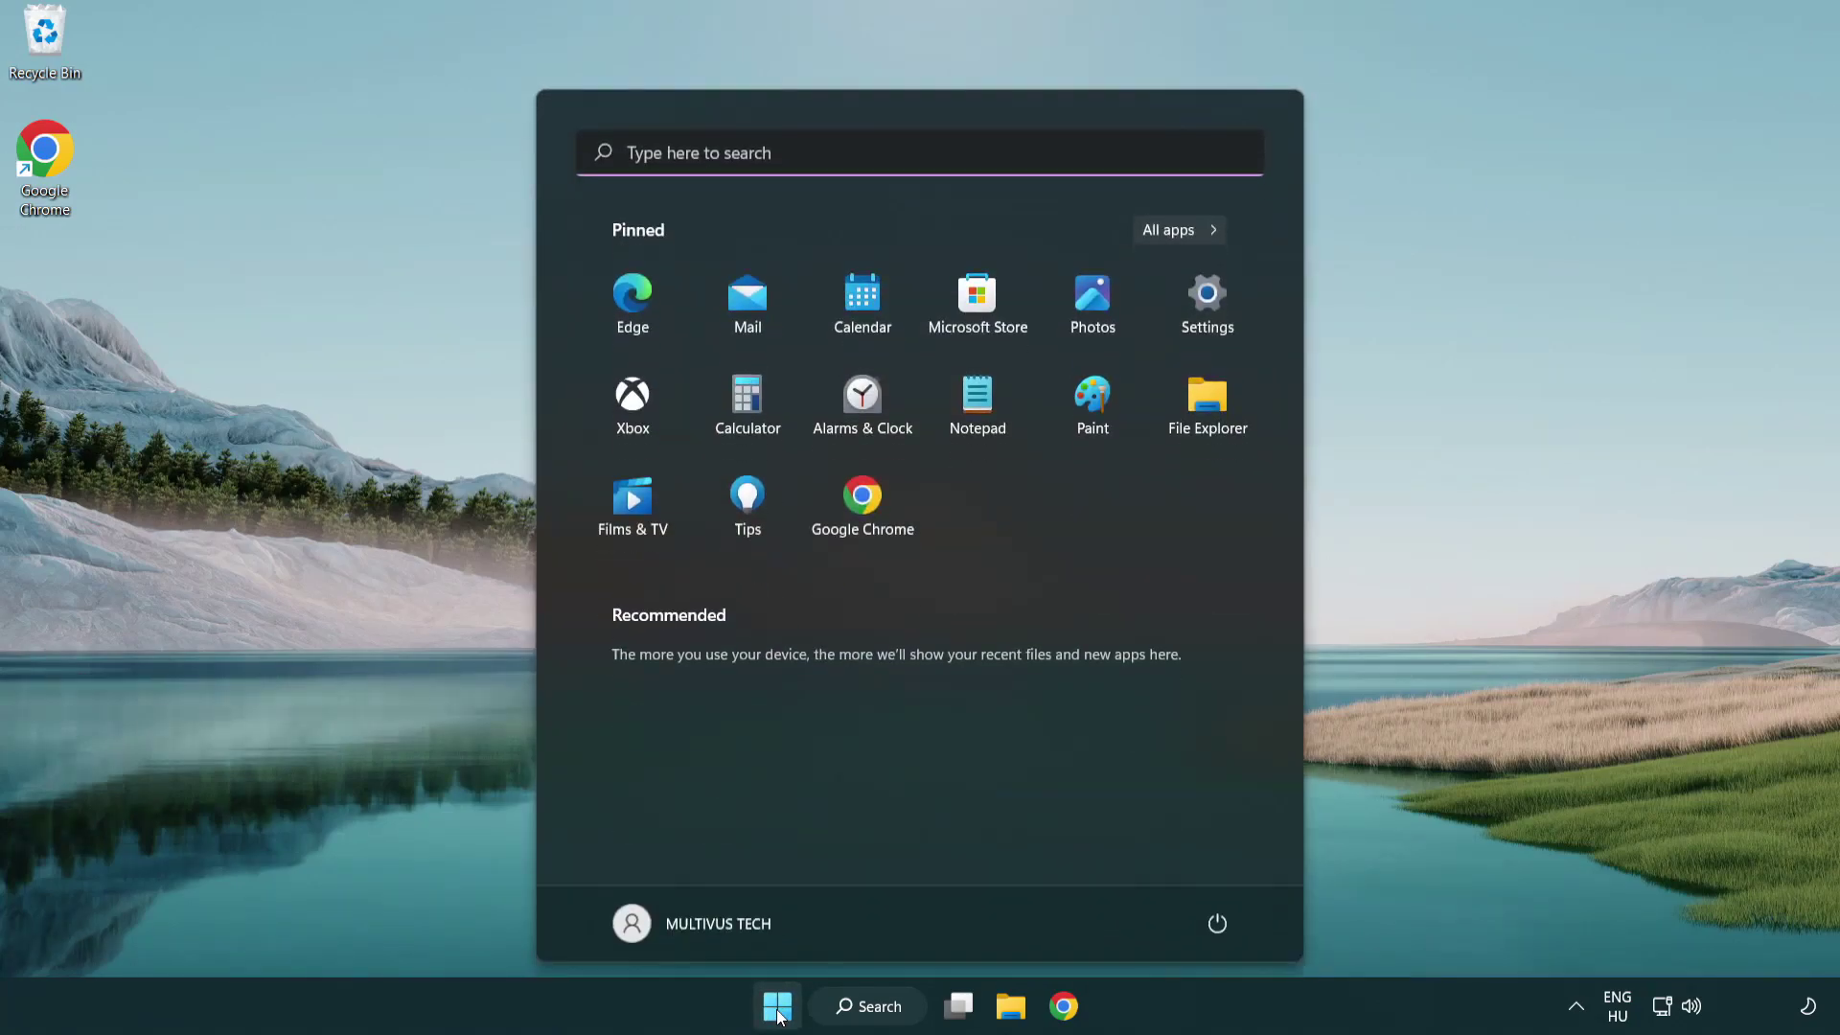
click(1225, 922)
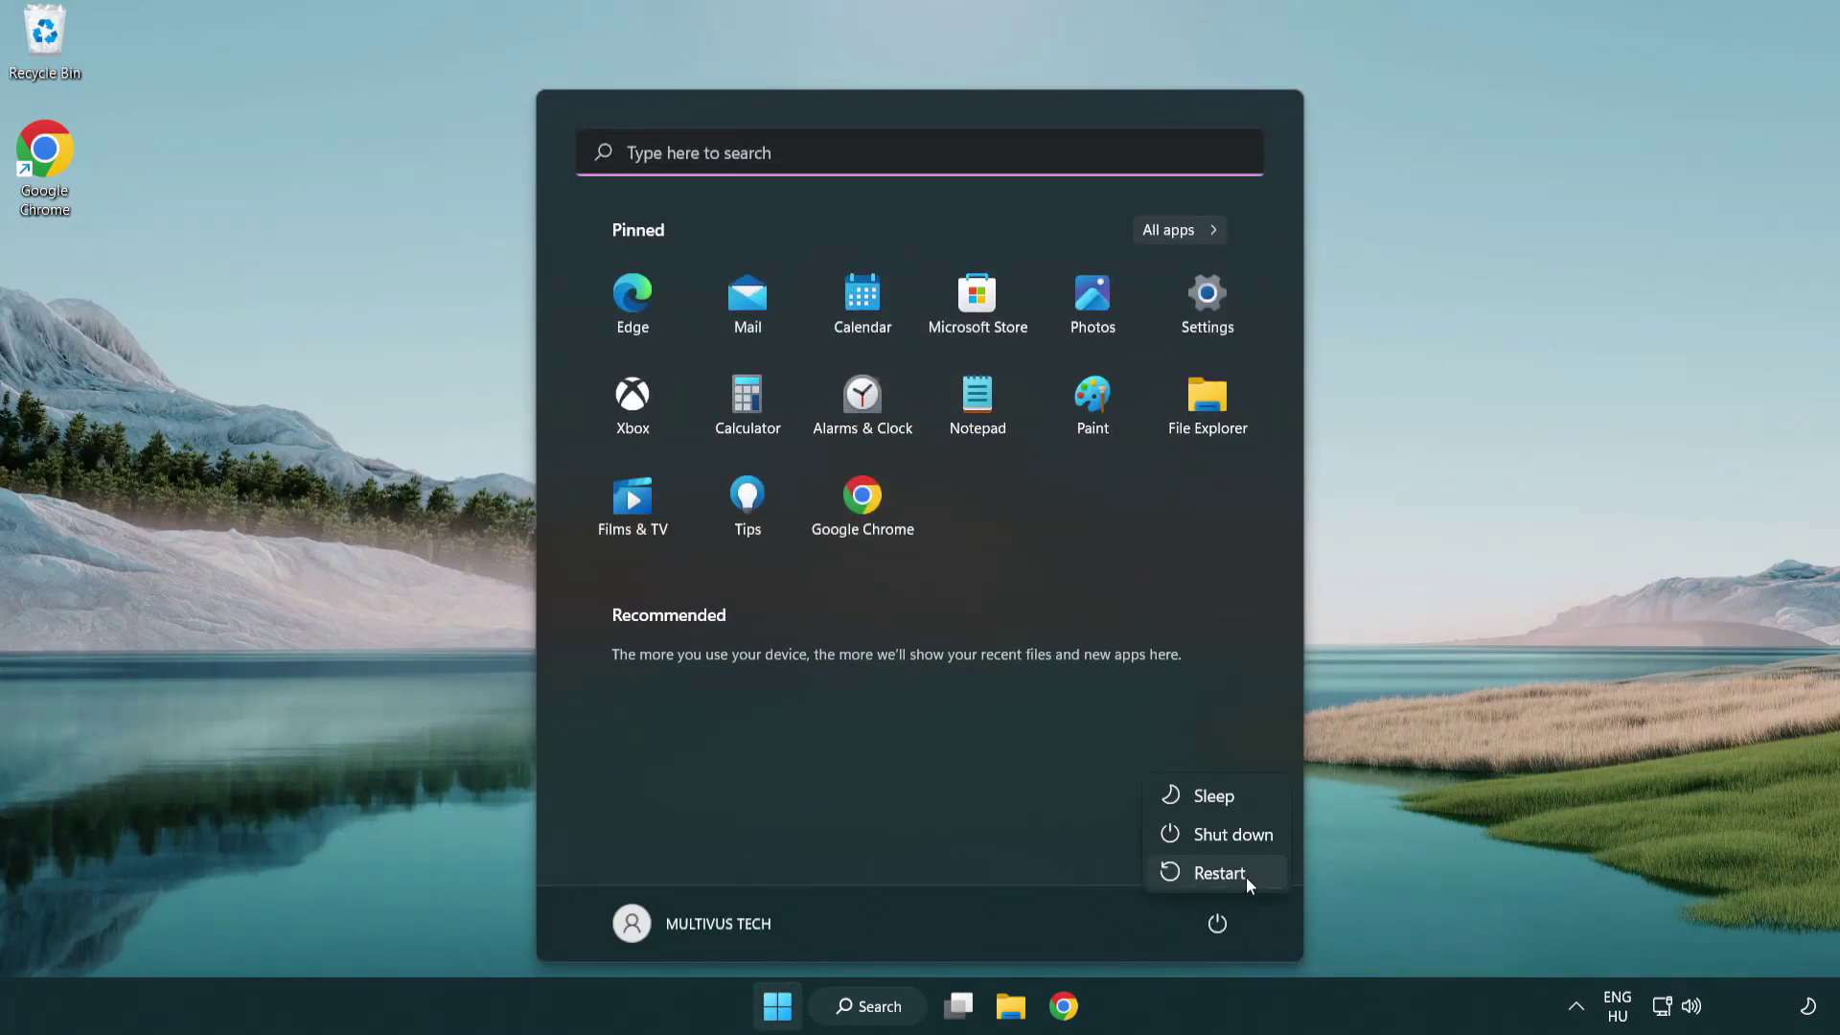